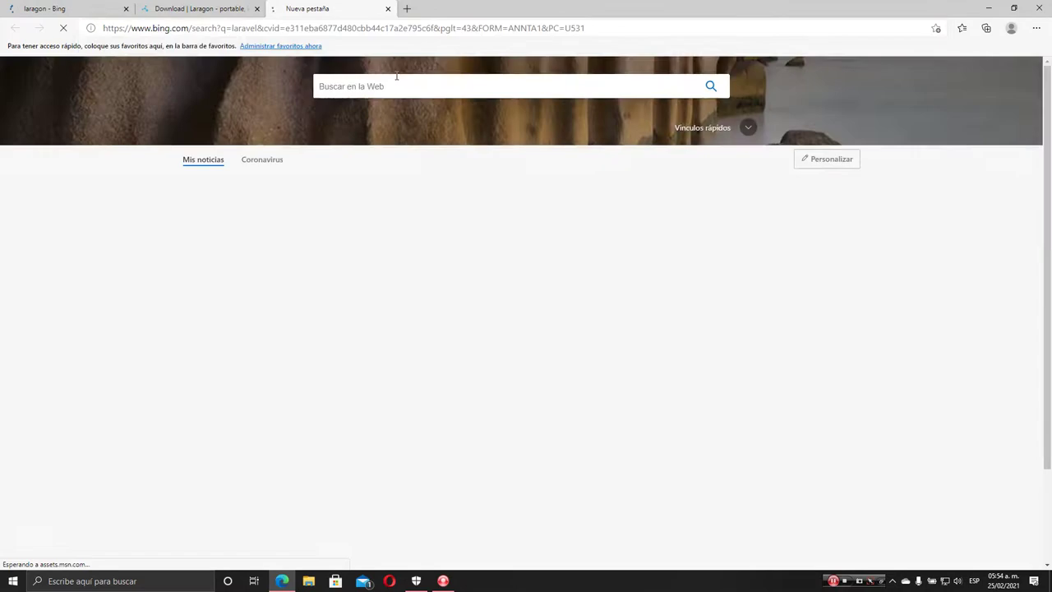
# Close the laragon search tab and open the official Laravel site from the laravel results
pyautogui.click(115, 9)
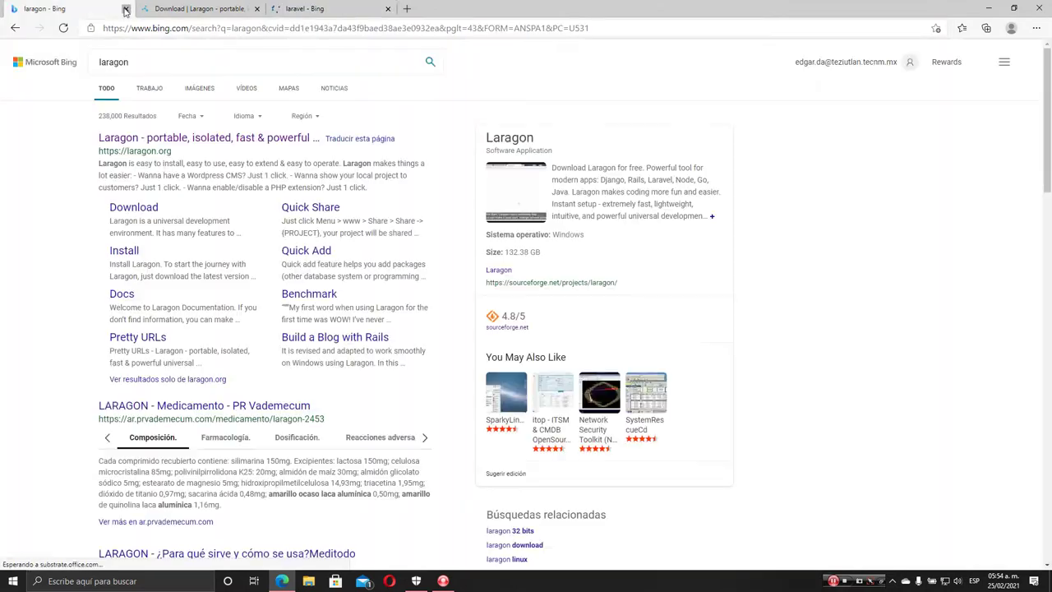
pyautogui.hotkey('ctrl', 'w')
pyautogui.click(205, 9)
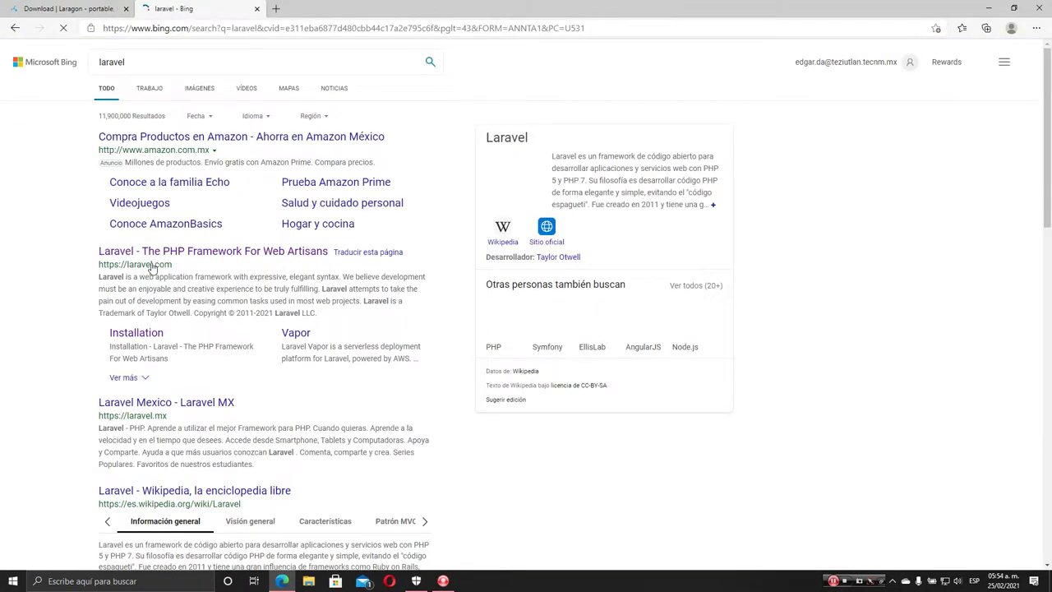
pyautogui.click(209, 253)
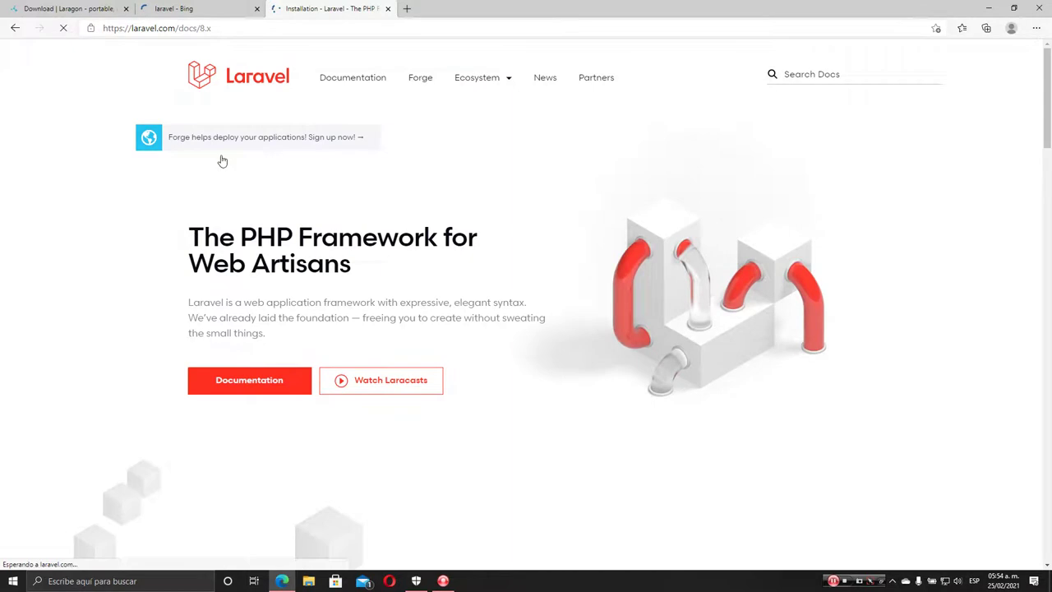
# Highlight the PHP >= 7.3 requirement in Laravel's Deployment docs, then close the laravel results tab
pyautogui.click(170, 250)
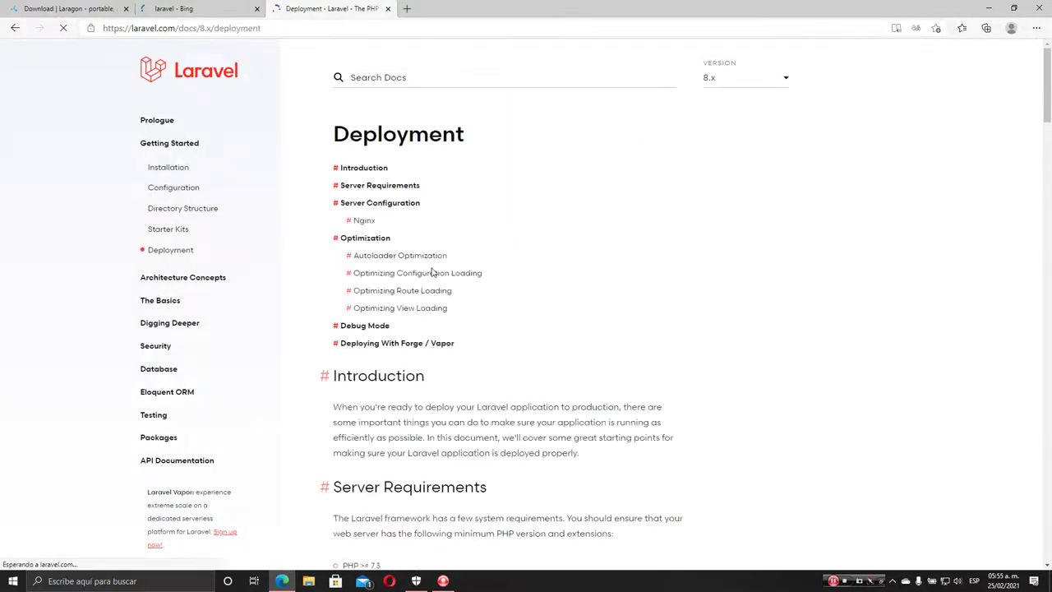
pyautogui.scroll(-6, 438, 376)
pyautogui.moveTo(364, 87); pyautogui.dragTo(387, 87)
pyautogui.click(400, 93)
pyautogui.click(223, 9)
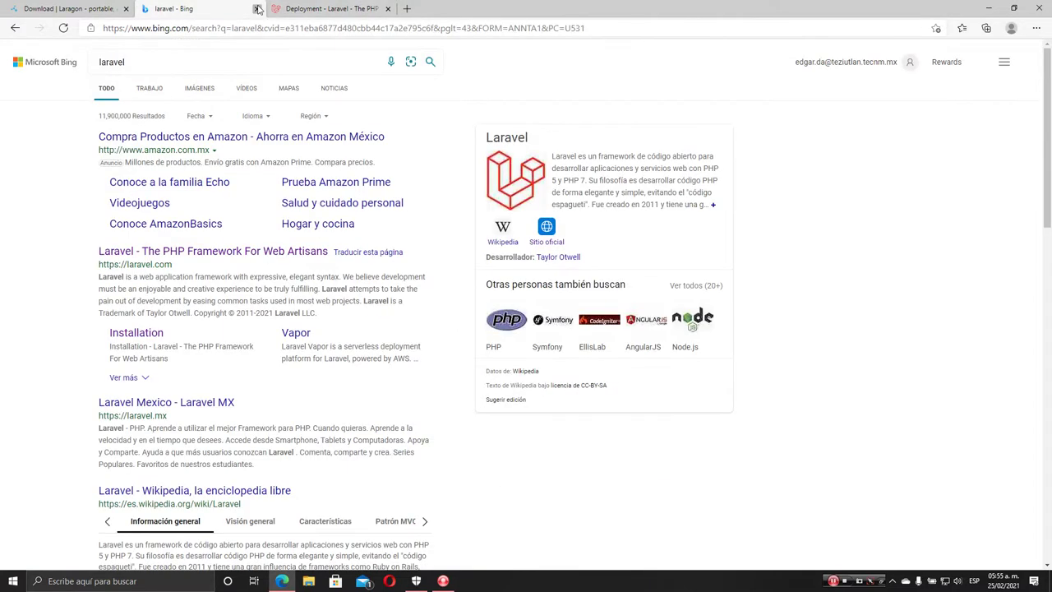
pyautogui.click(257, 8)
# Search for vscode in a new tab and open the Visual Studio Code website
pyautogui.click(275, 8)
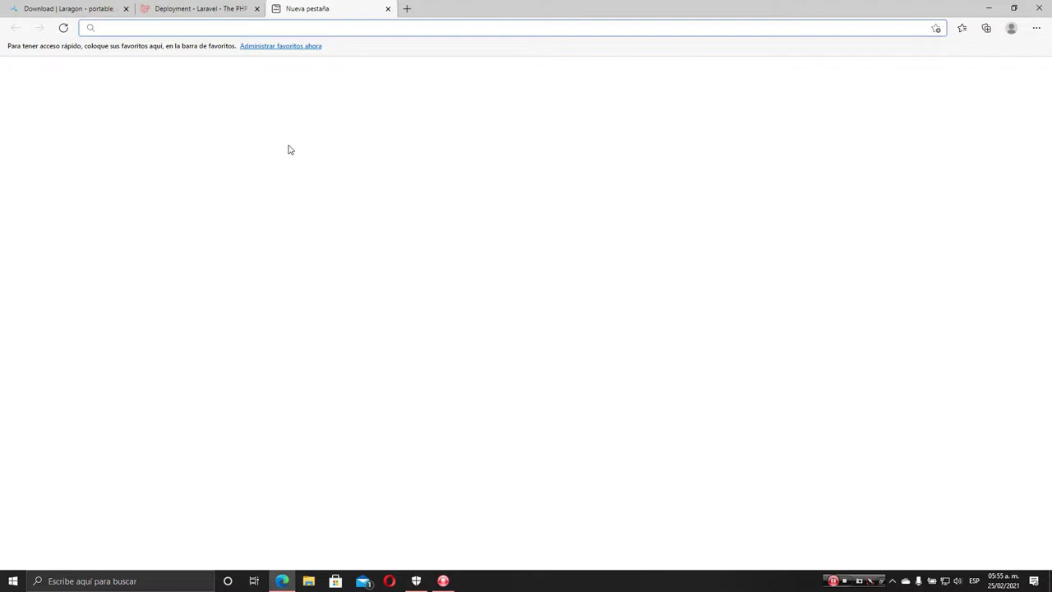
pyautogui.write('vscode')
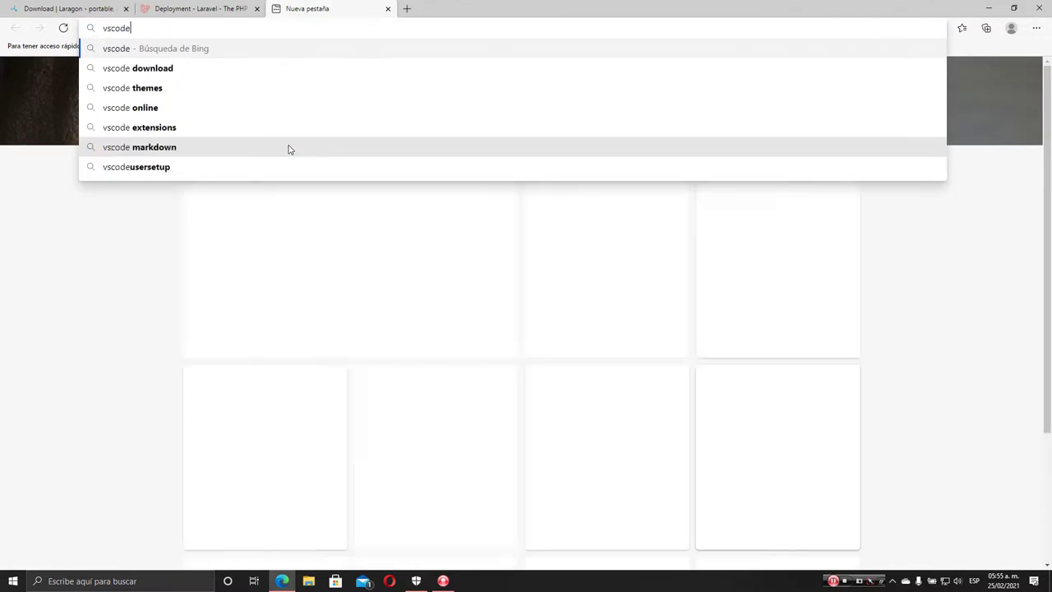
pyautogui.press('Return')
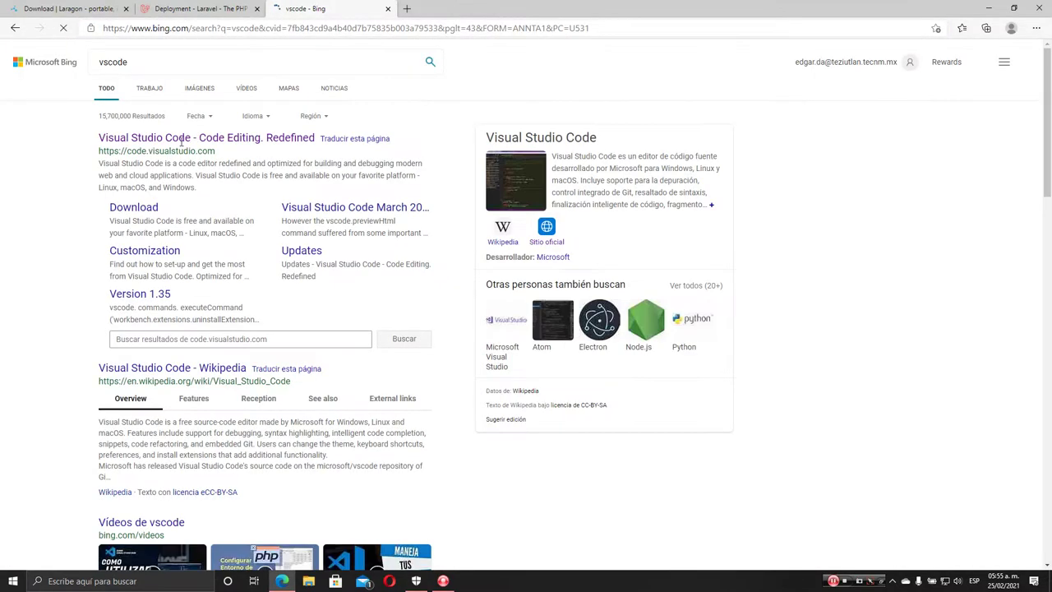
pyautogui.click(182, 138)
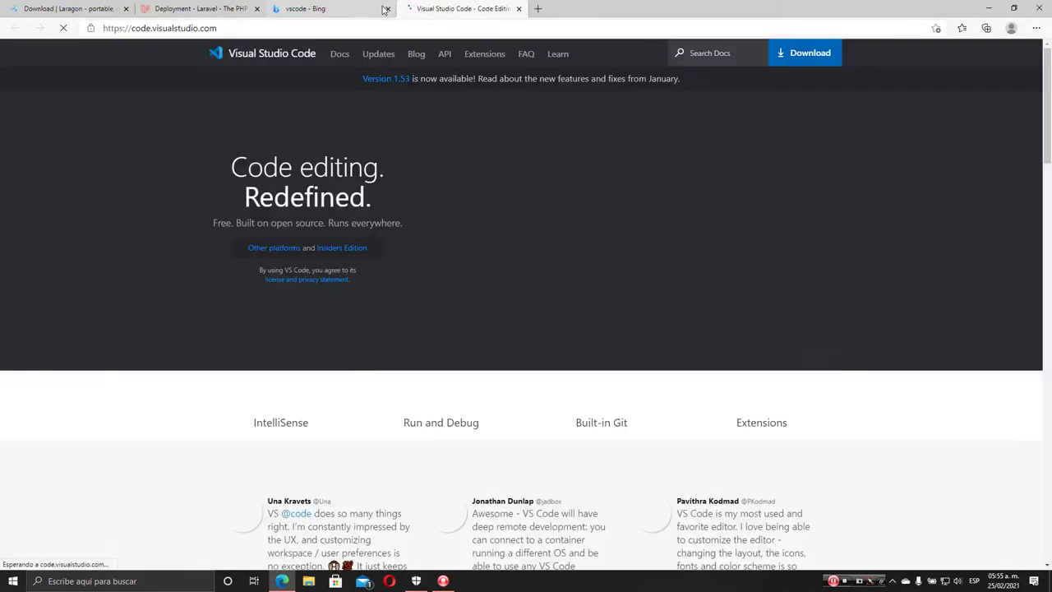
pyautogui.click(388, 8)
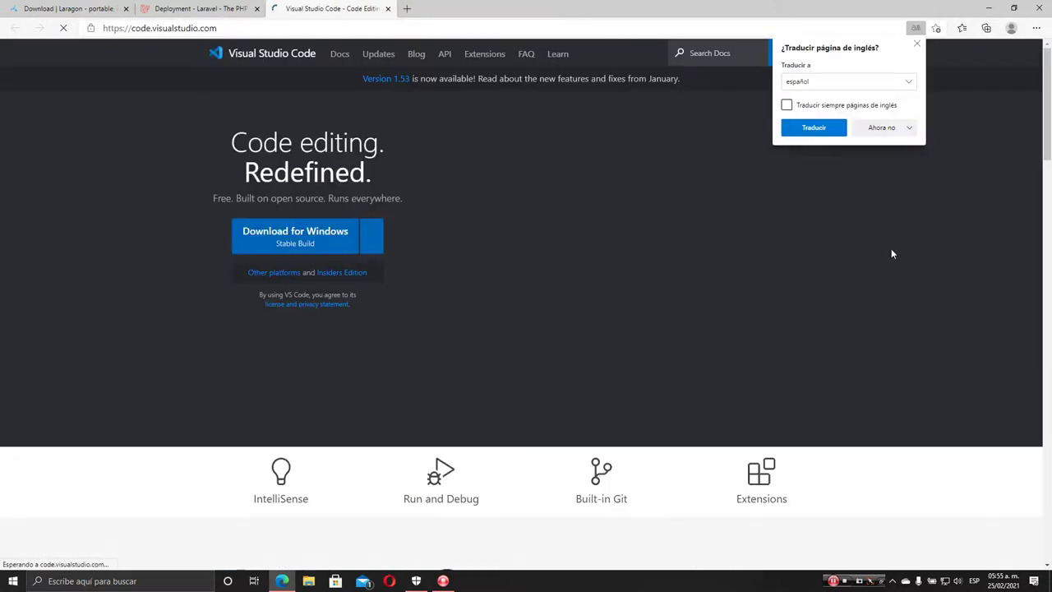
# Dismiss the translation offer and return to the Laravel deployment docs
pyautogui.click(918, 43)
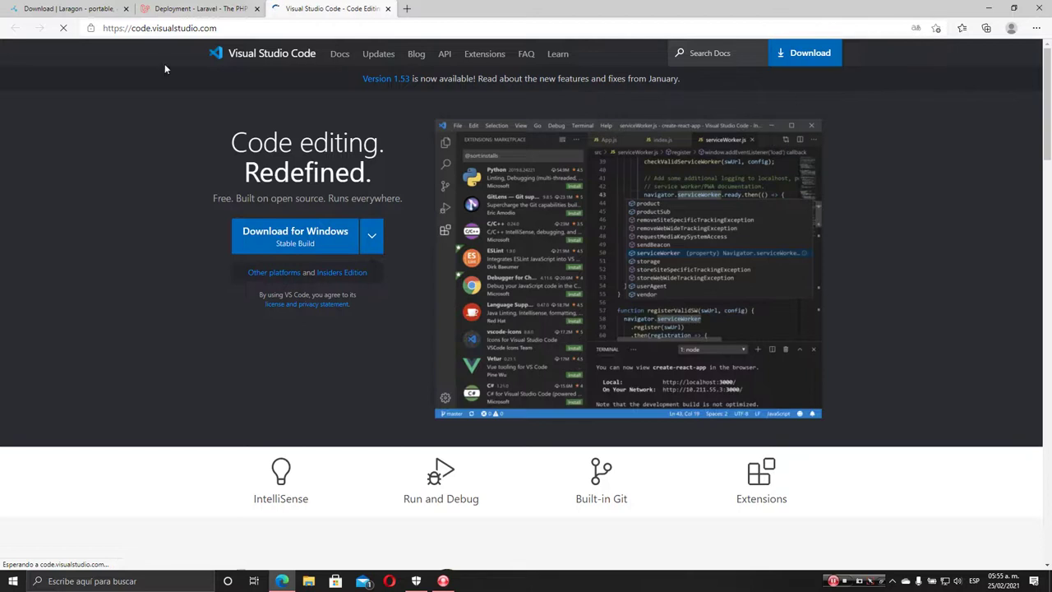
pyautogui.click(82, 8)
pyautogui.click(234, 8)
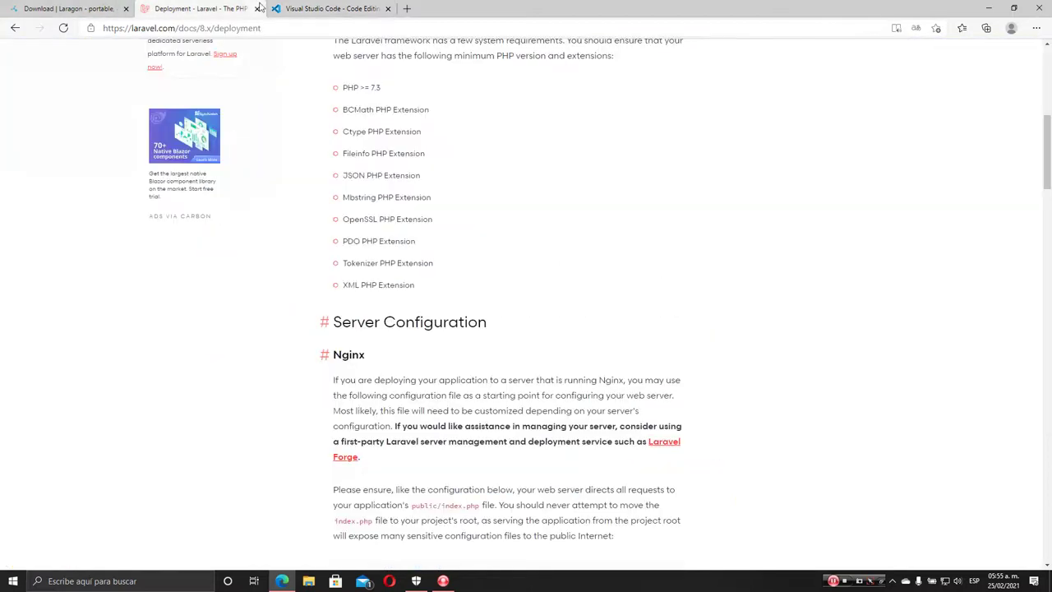
# Go to php.net and reach its Downloads page via the PHP 7.4.15 announcement
pyautogui.click(407, 9)
pyautogui.write('php.ne')
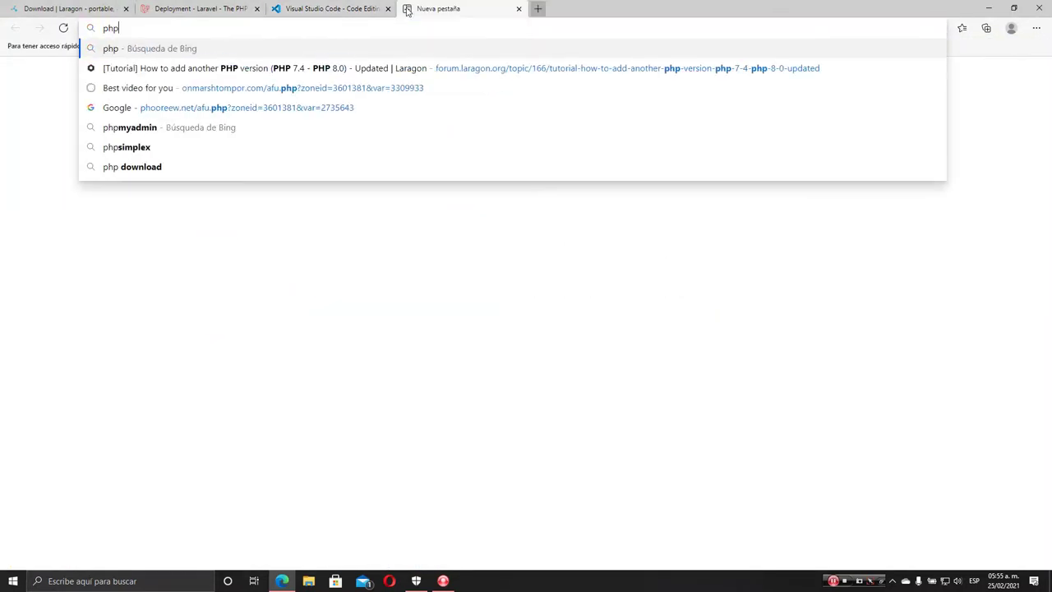
pyautogui.write('t')
pyautogui.press('Return')
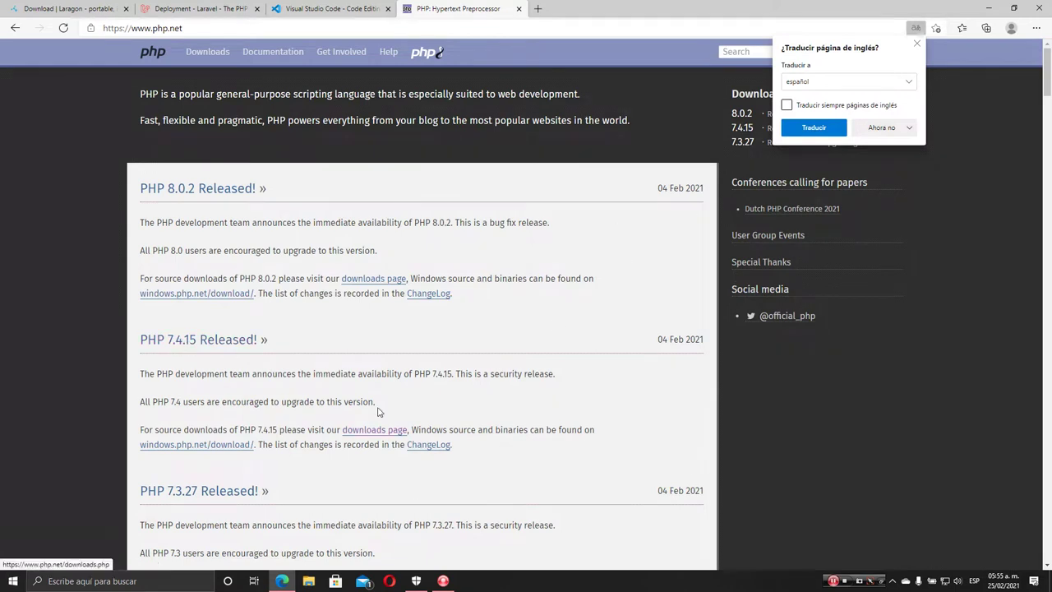
pyautogui.click(197, 343)
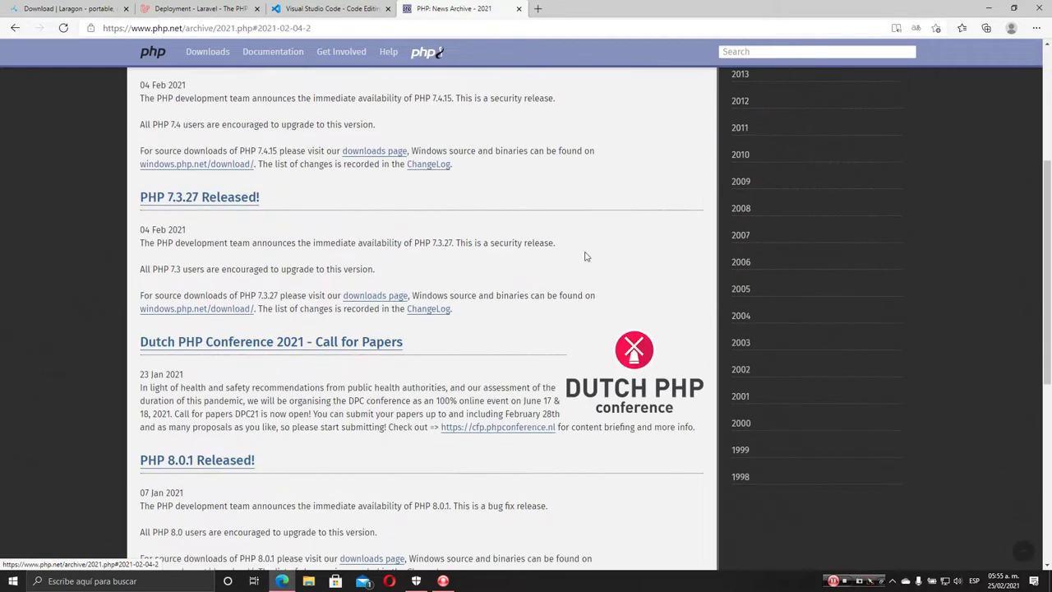
pyautogui.scroll(3, 262, 368)
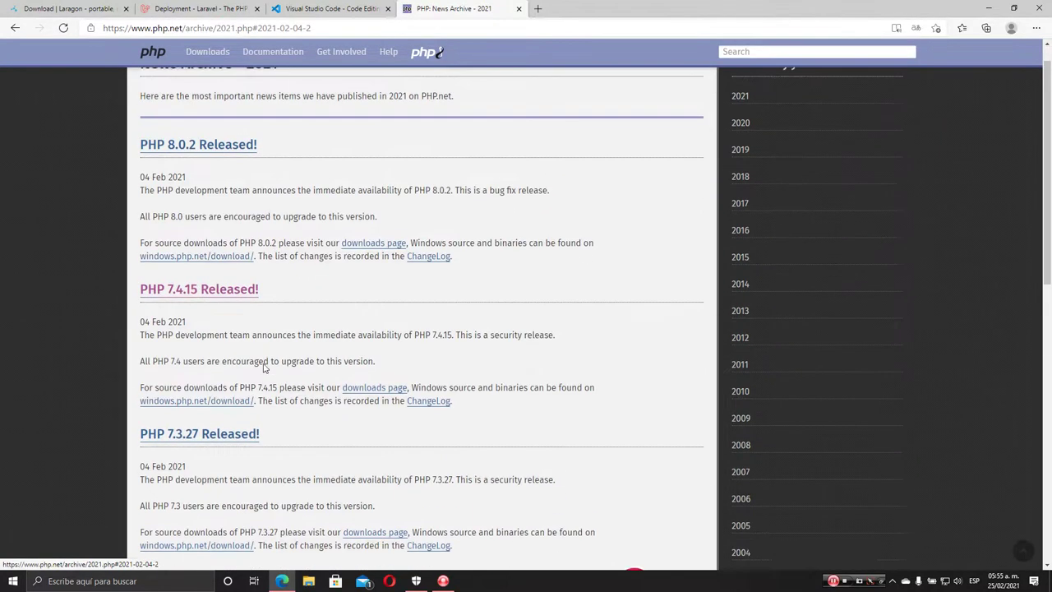
pyautogui.scroll(-2, 222, 365)
pyautogui.click(389, 262)
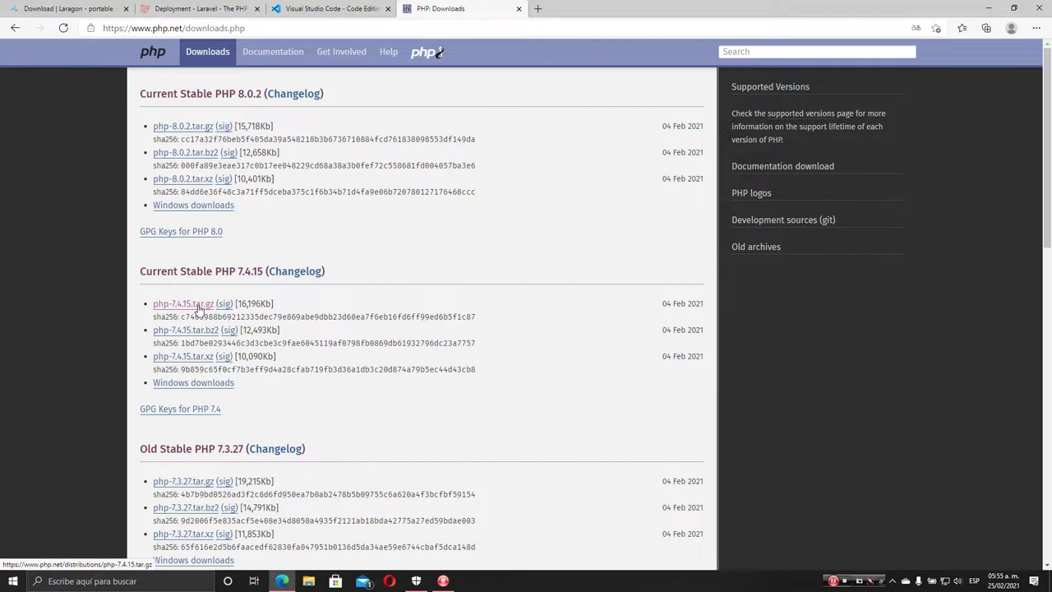
# Save php-7.4.15.tar.gz into Descargas and minimize the browser
pyautogui.click(199, 309)
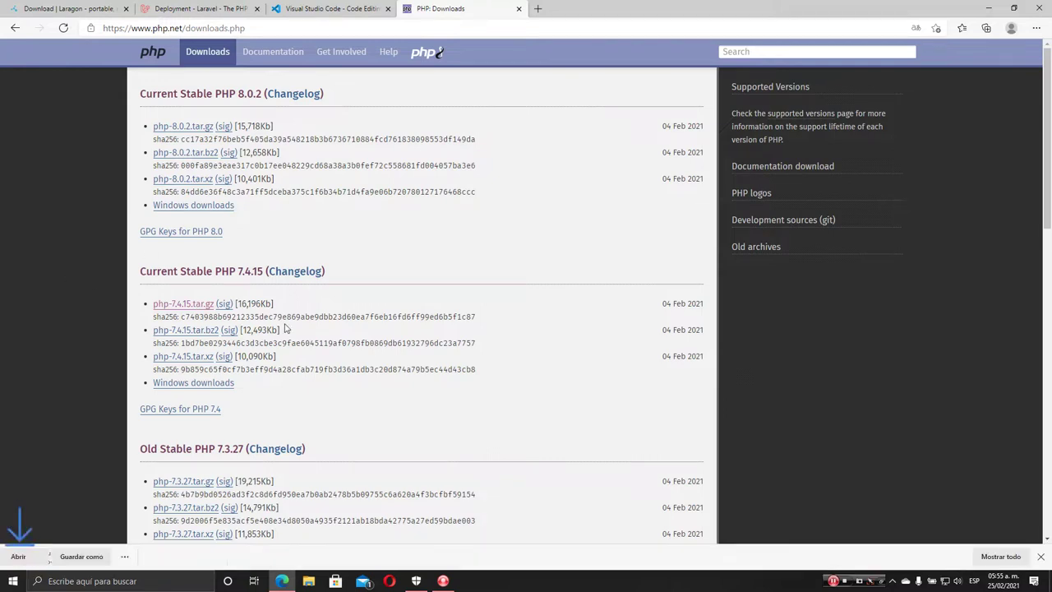
pyautogui.click(188, 557)
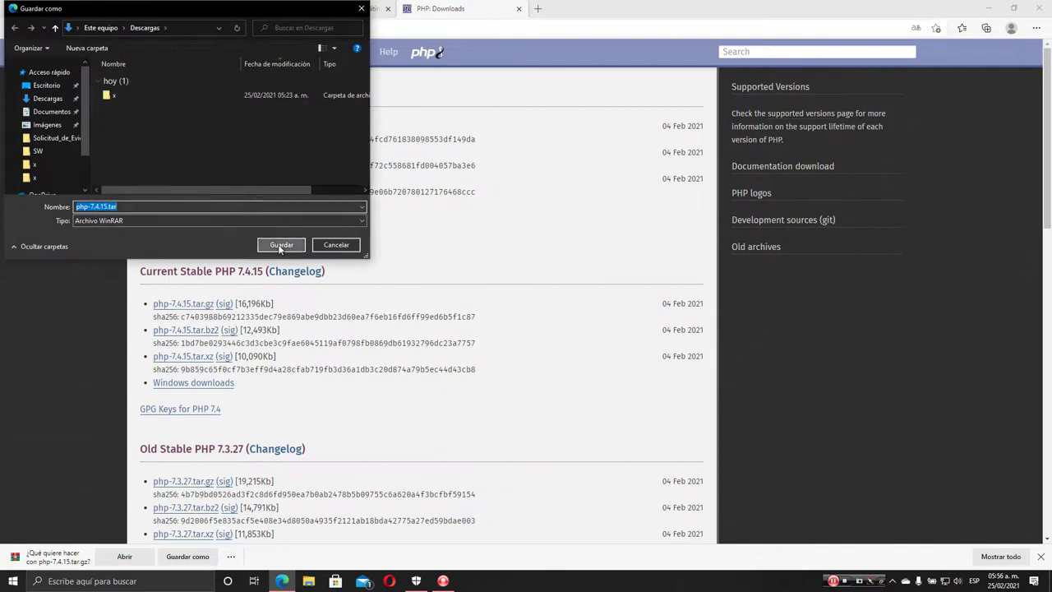
pyautogui.click(279, 244)
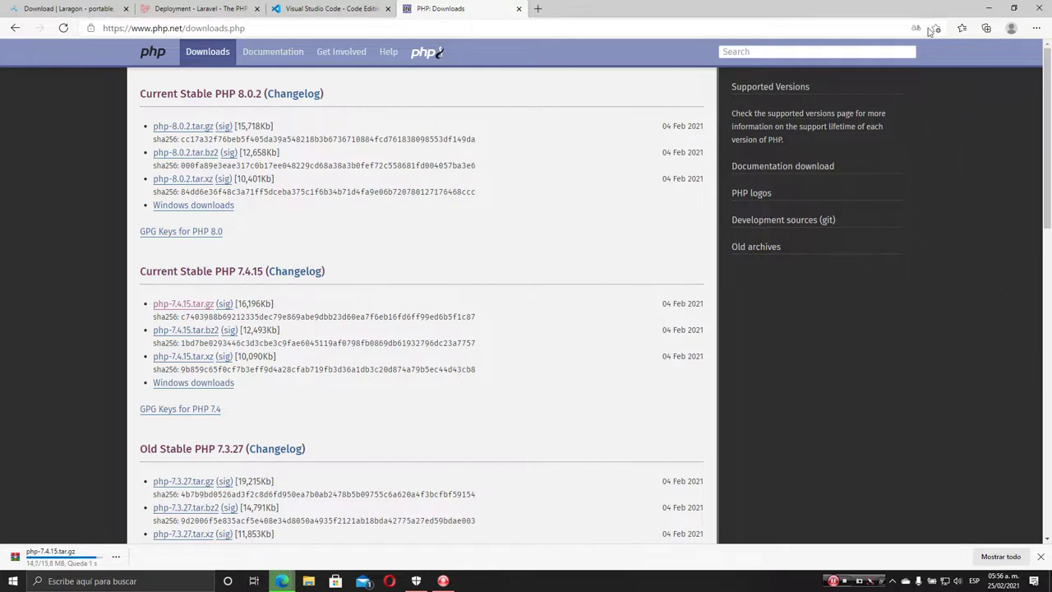
pyautogui.click(989, 14)
# Permanently delete the laragon folder from drive C: in File Explorer
pyautogui.press('super+e')
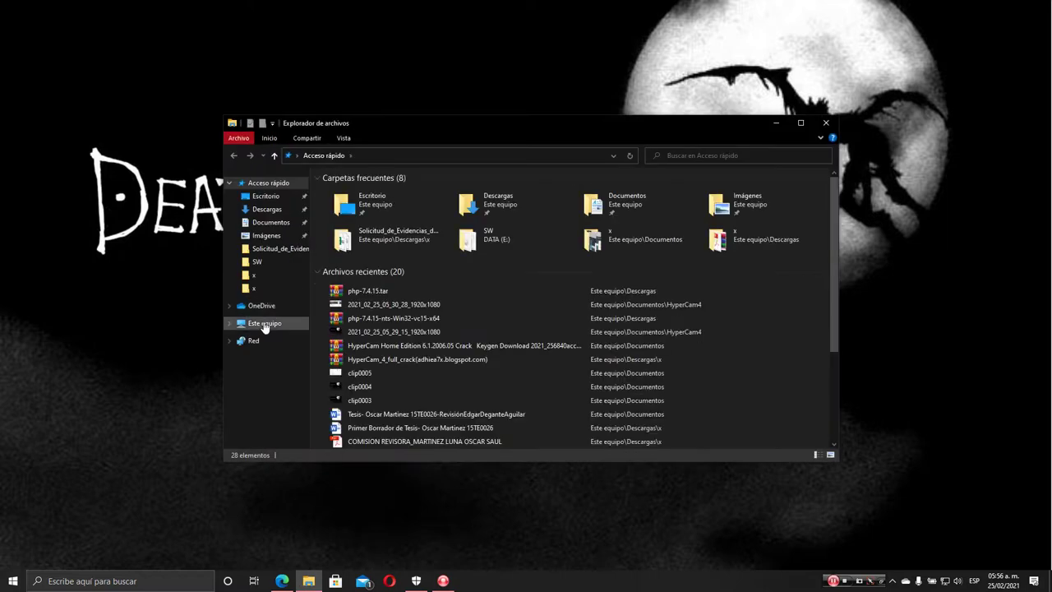
pyautogui.click(264, 324)
pyautogui.doubleClick(429, 323)
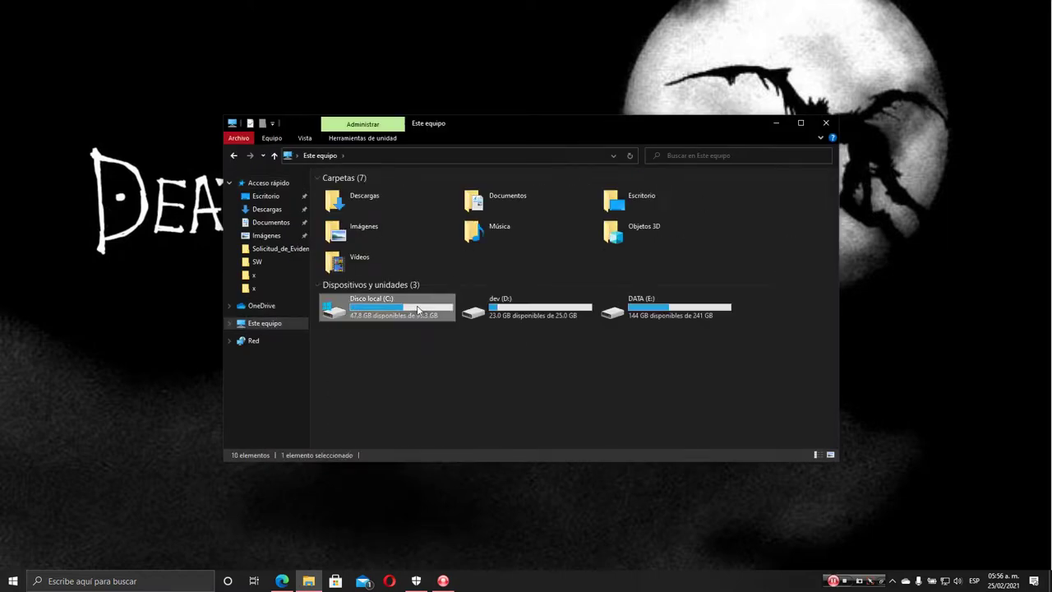
pyautogui.click(365, 237)
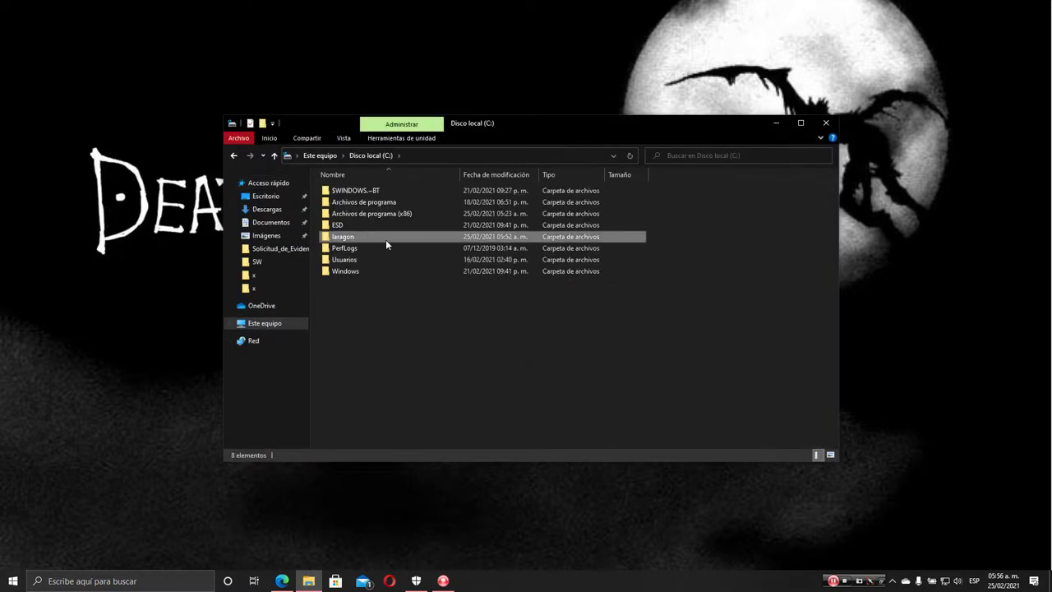
pyautogui.hotkey('shift', 'Delete')
pyautogui.press('Return')
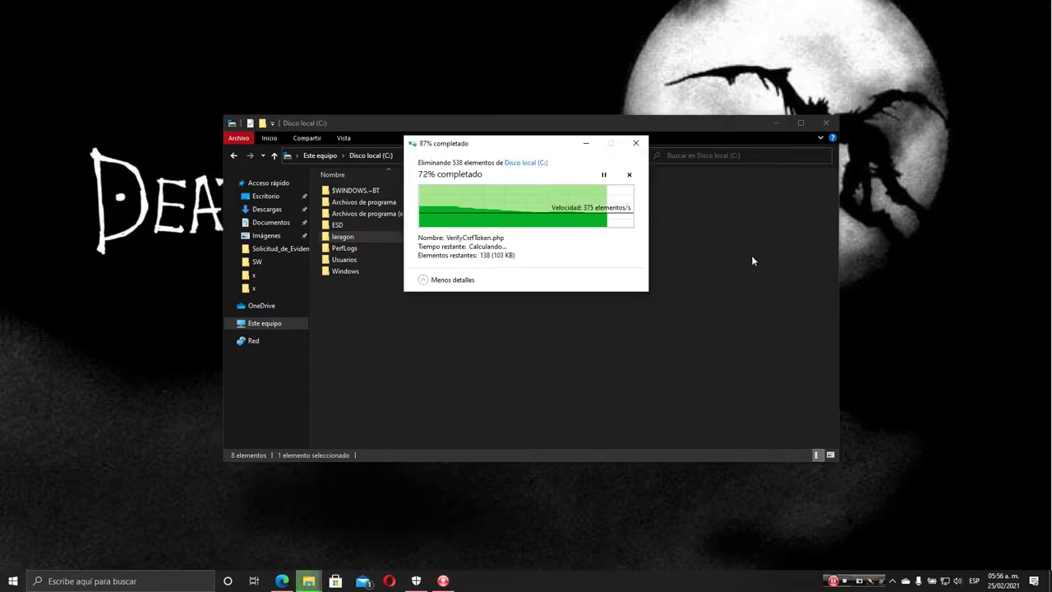
# Launch the laragon-full installer from the Descargas folder
pyautogui.click(270, 210)
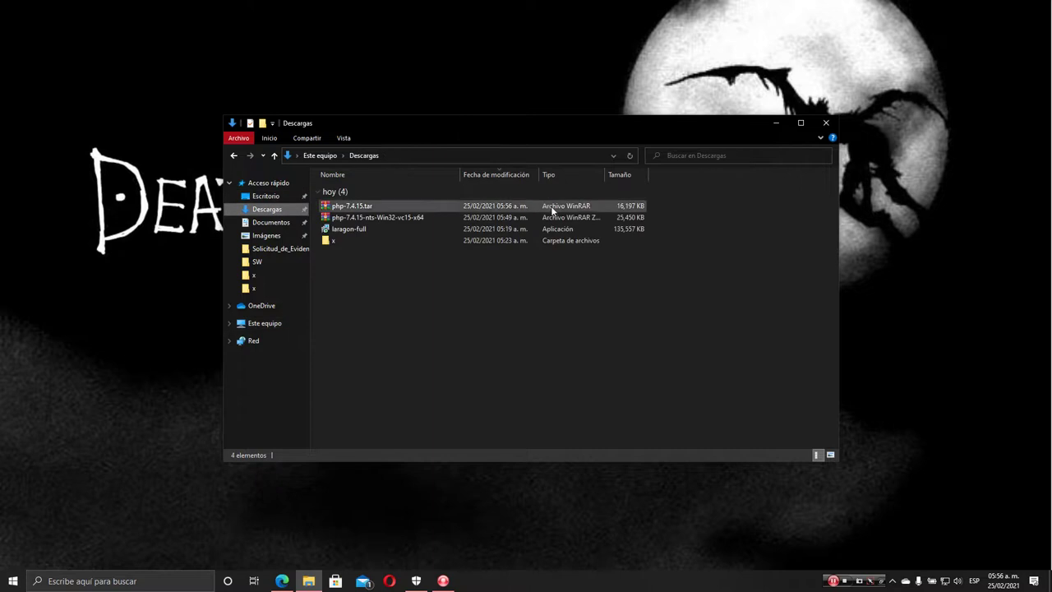
pyautogui.scroll(5, 523, 316)
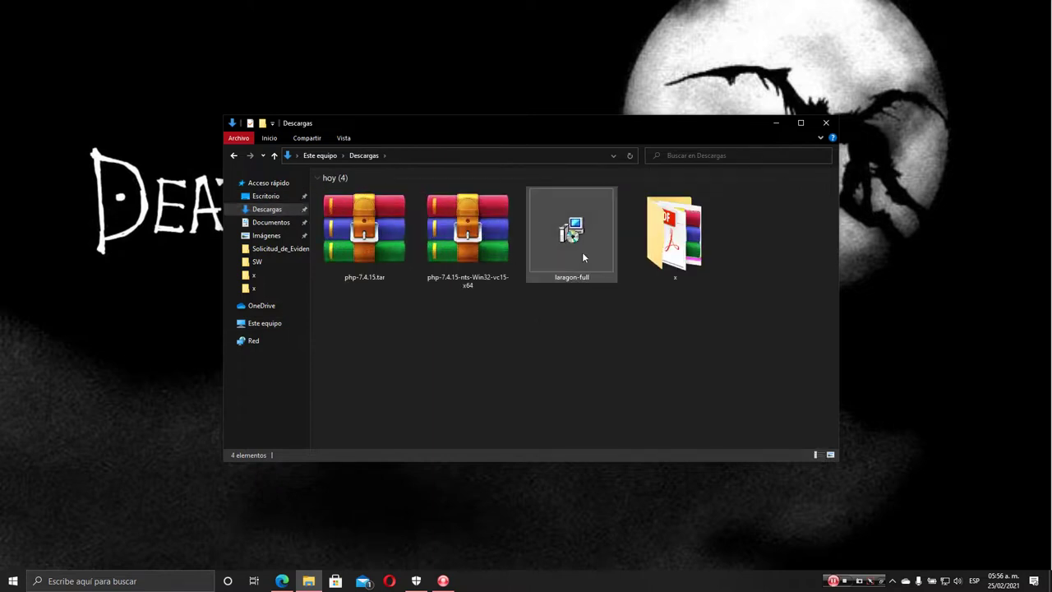
pyautogui.moveTo(589, 245)
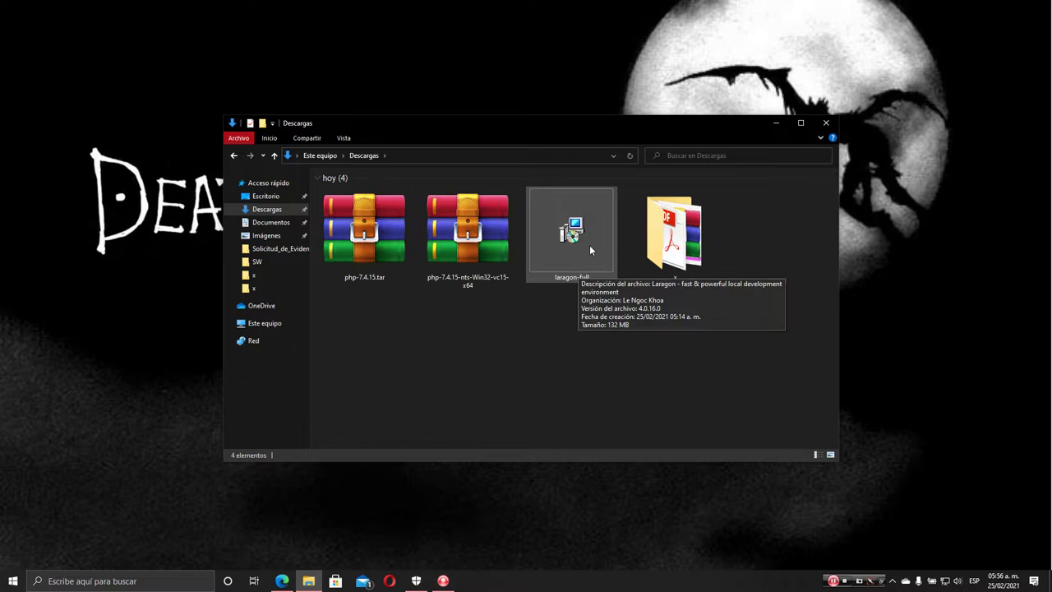
pyautogui.doubleClick(583, 228)
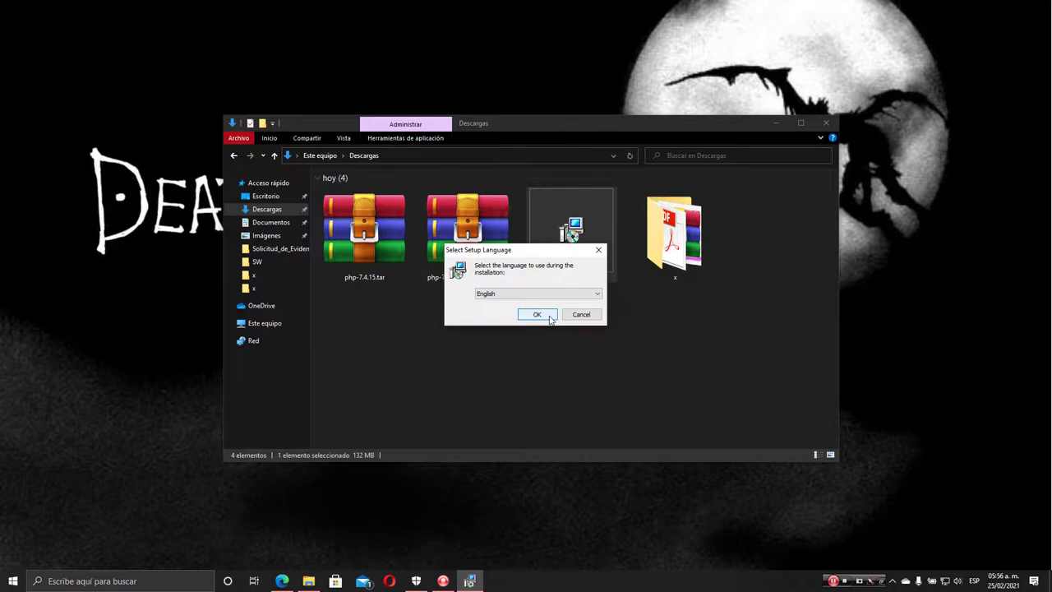
# Install Laragon 4.0.16 in Español with the default folder and options, then return to Edge
pyautogui.click(534, 293)
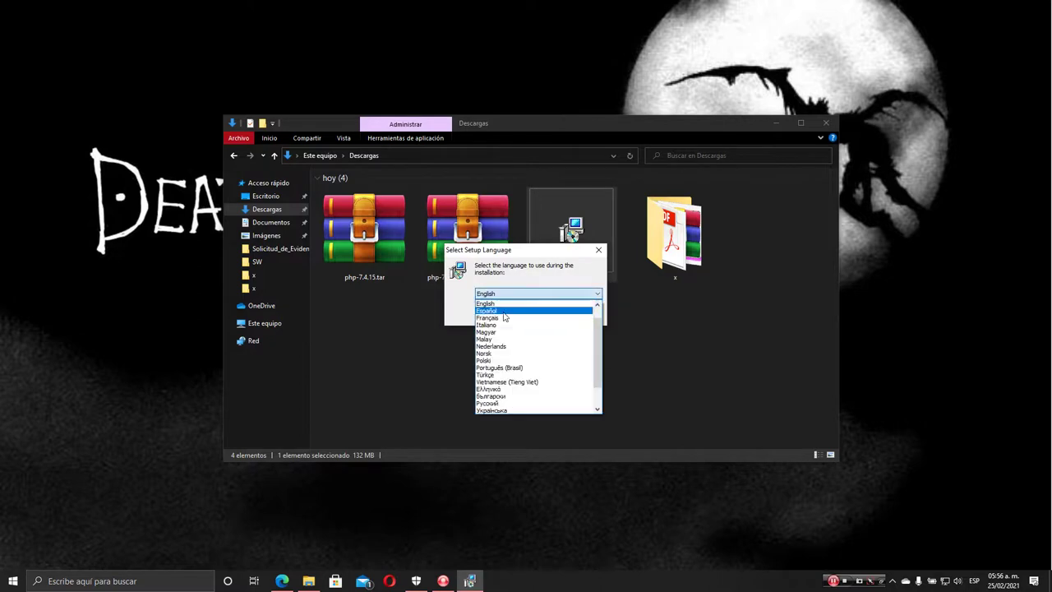
pyautogui.click(526, 307)
pyautogui.click(536, 315)
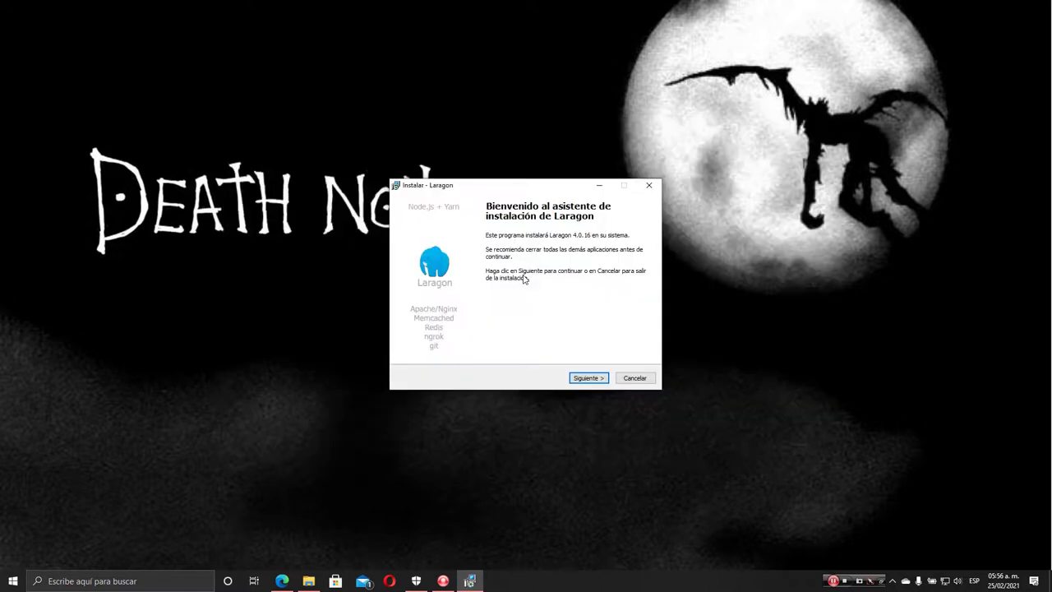
pyautogui.click(588, 378)
pyautogui.click(590, 379)
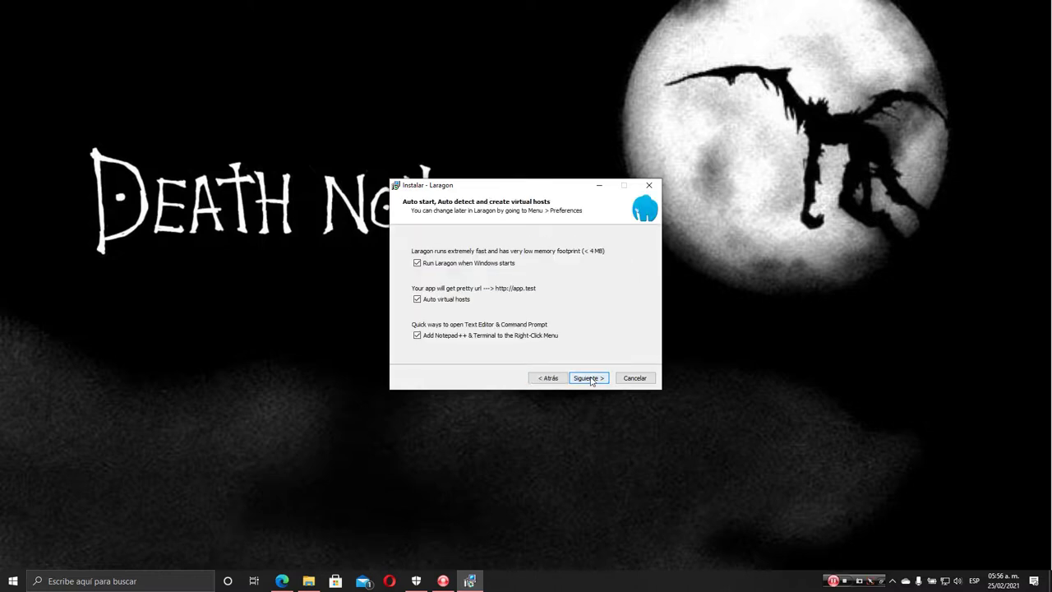
pyautogui.click(590, 379)
pyautogui.click(589, 378)
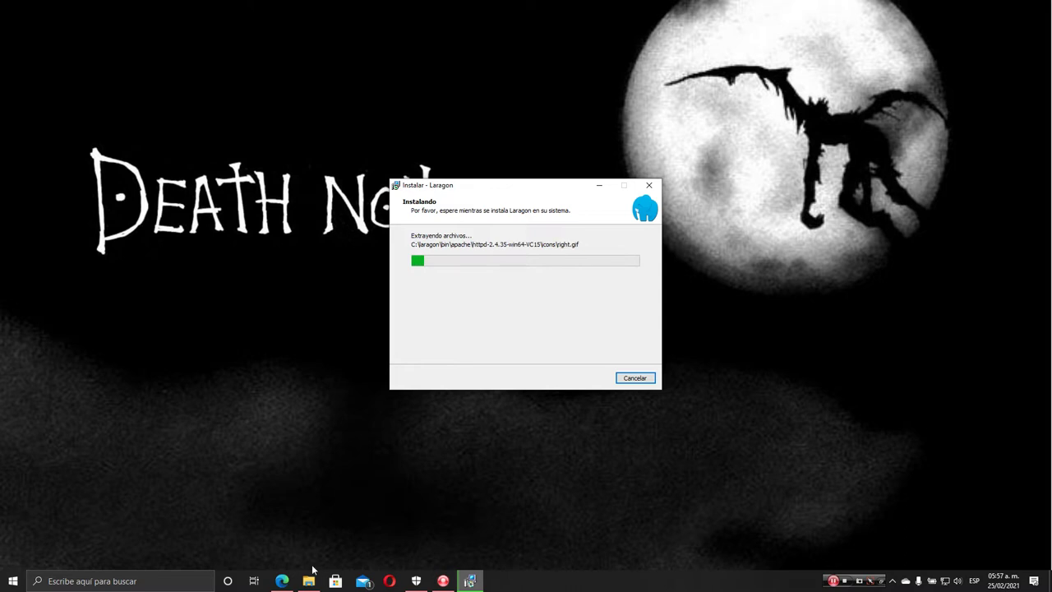
pyautogui.click(282, 581)
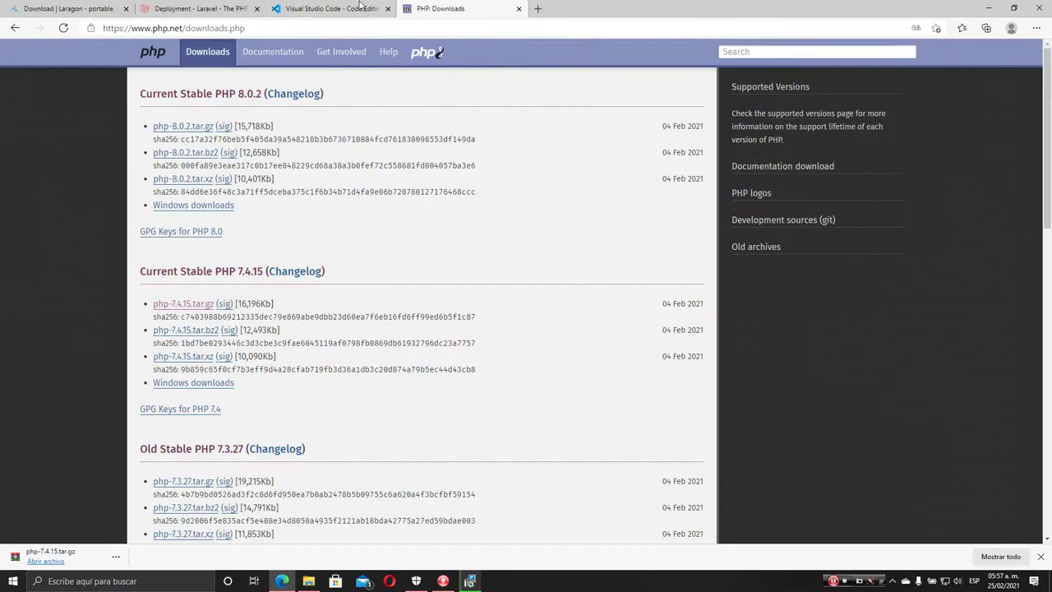
pyautogui.click(324, 10)
# Save VSCodeUserSetup-x64-1.53.2 to Downloads and finish the Laragon installer
pyautogui.click(310, 240)
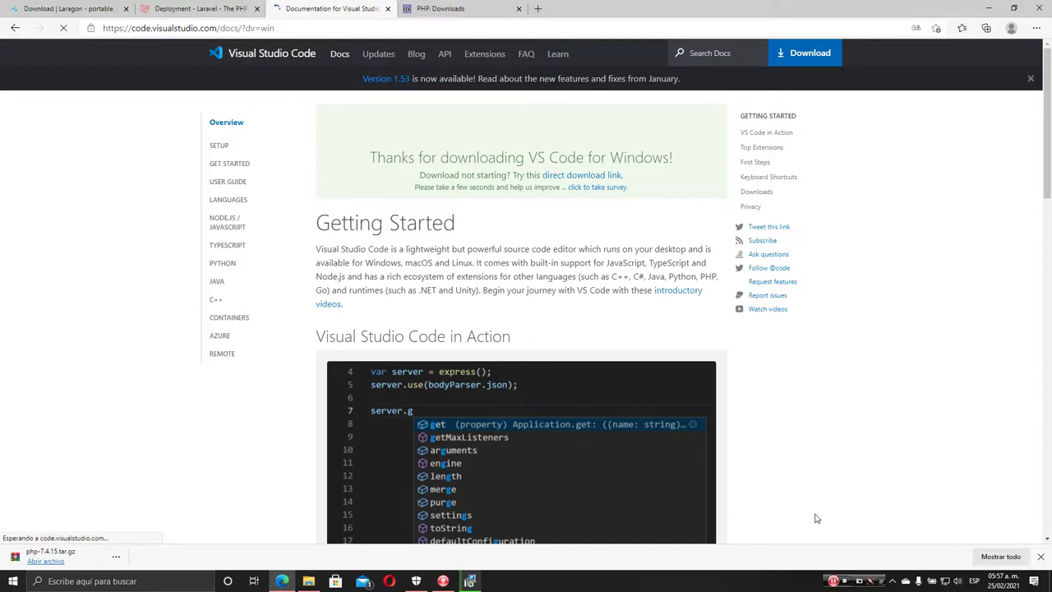
pyautogui.click(833, 581)
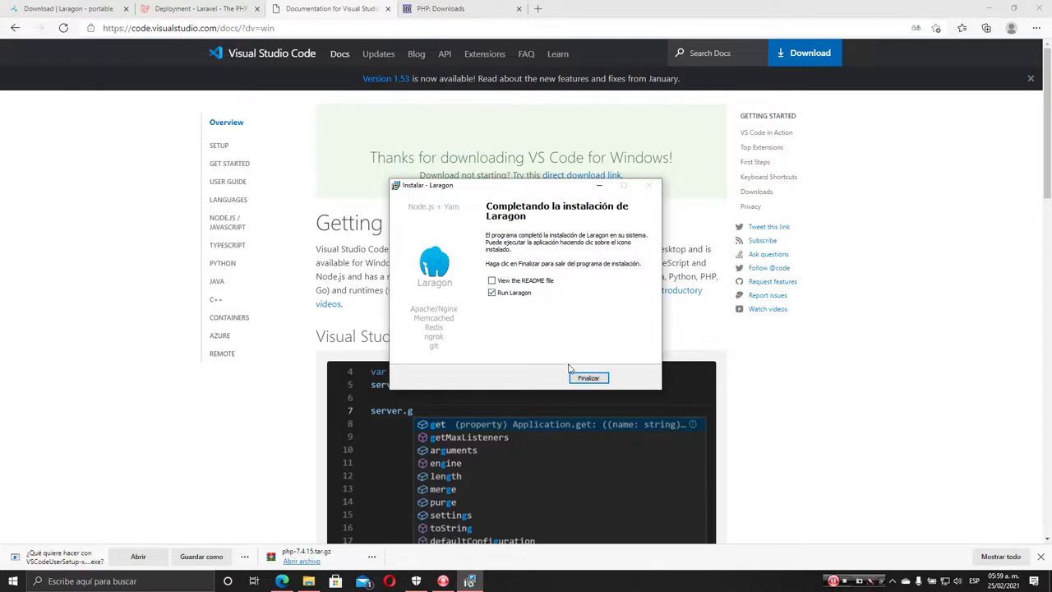
pyautogui.click(585, 377)
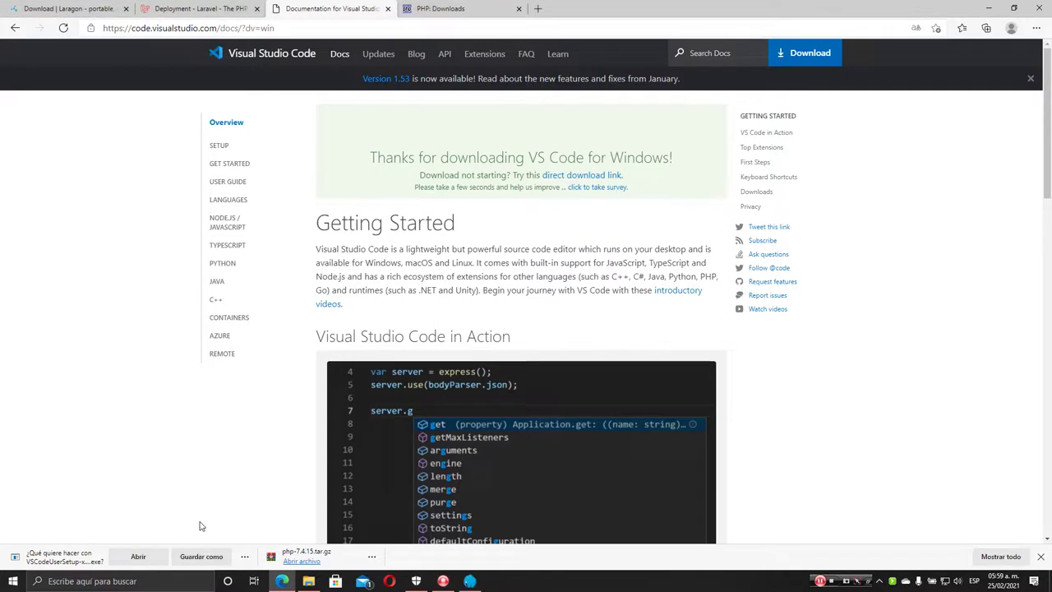
pyautogui.click(208, 558)
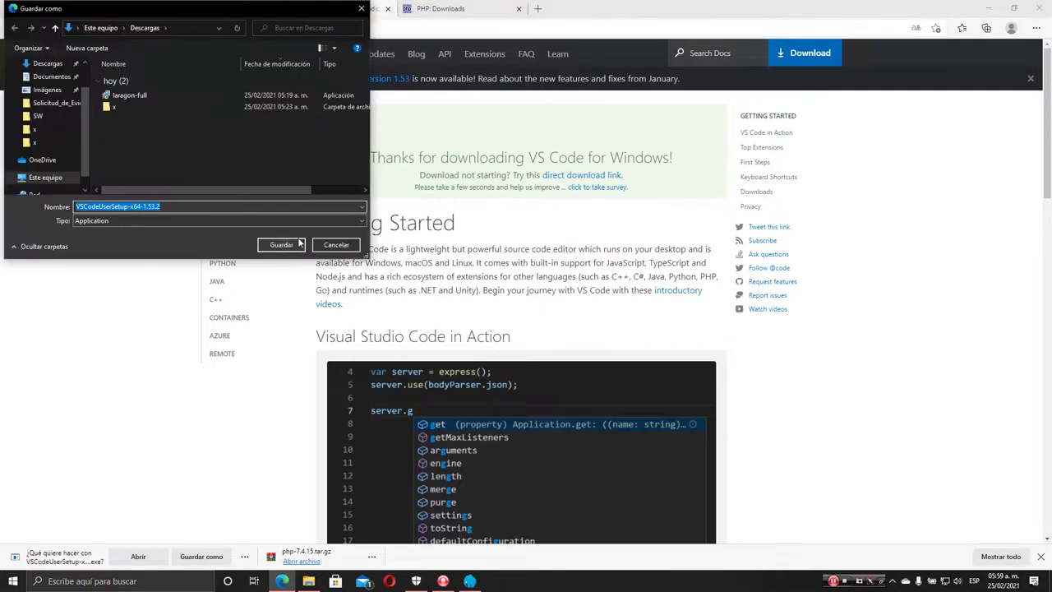
pyautogui.click(280, 245)
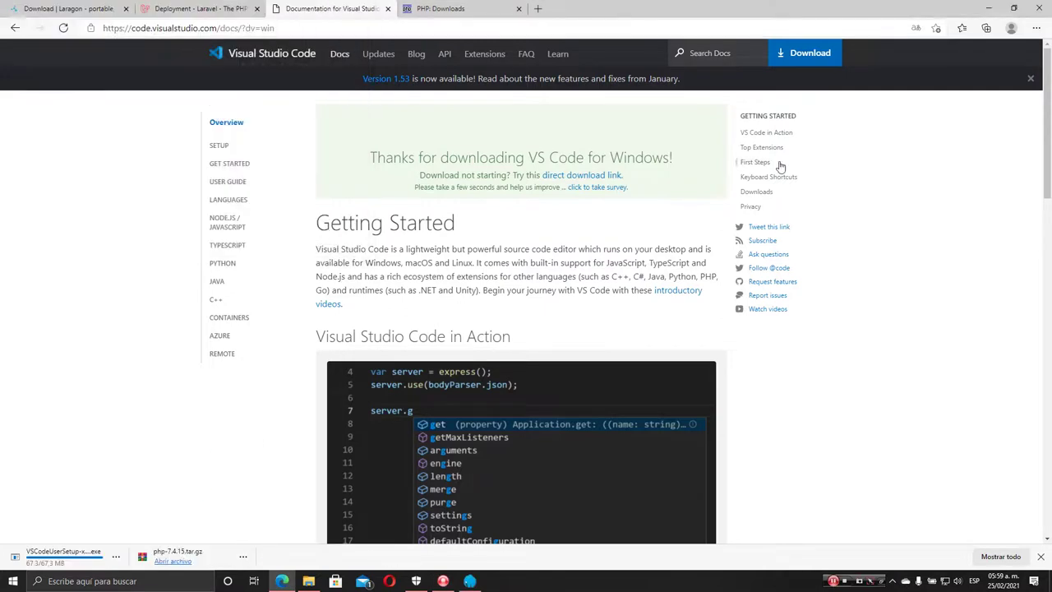
pyautogui.click(989, 9)
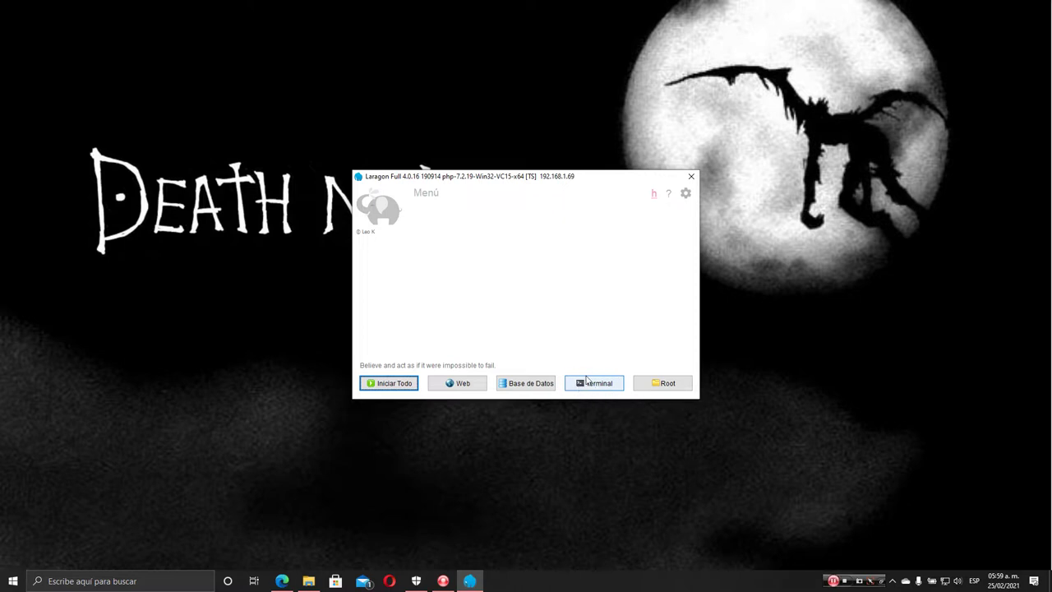
# Run php -v in Laragon's terminal, which reports PHP 7.2.19
pyautogui.click(600, 384)
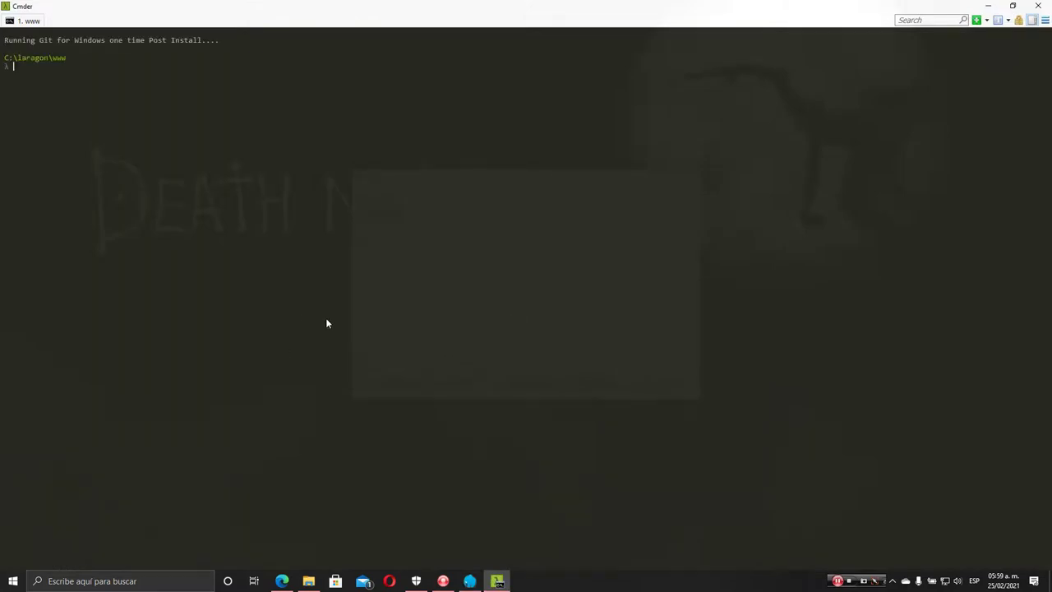
pyautogui.keyDown('ctrl'); pyautogui.scroll(4, 325, 317); pyautogui.keyUp('ctrl')
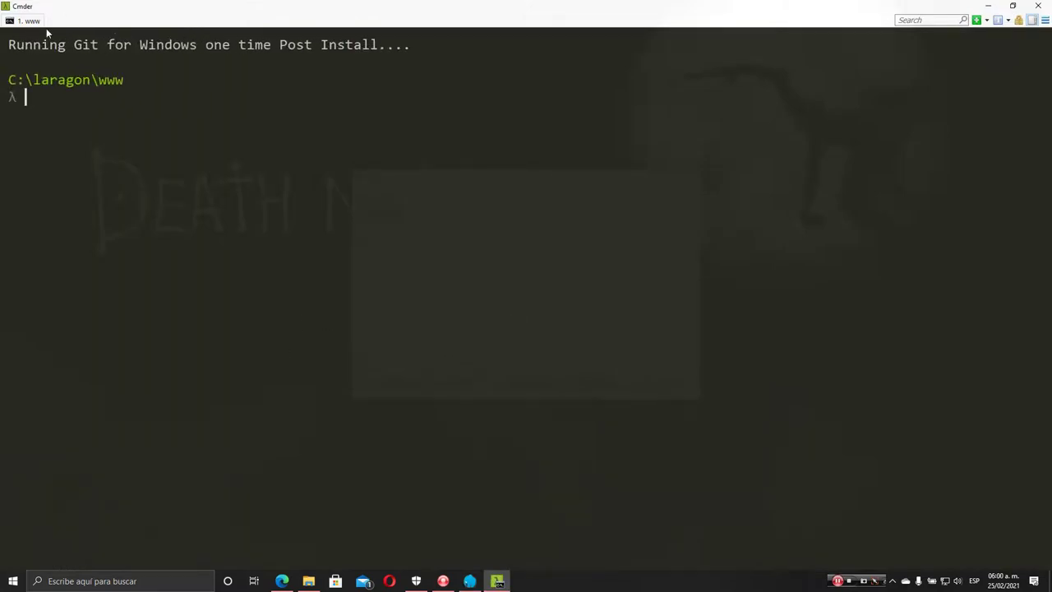
pyautogui.keyDown('ctrl'); pyautogui.scroll(1, 148, 95); pyautogui.keyUp('ctrl')
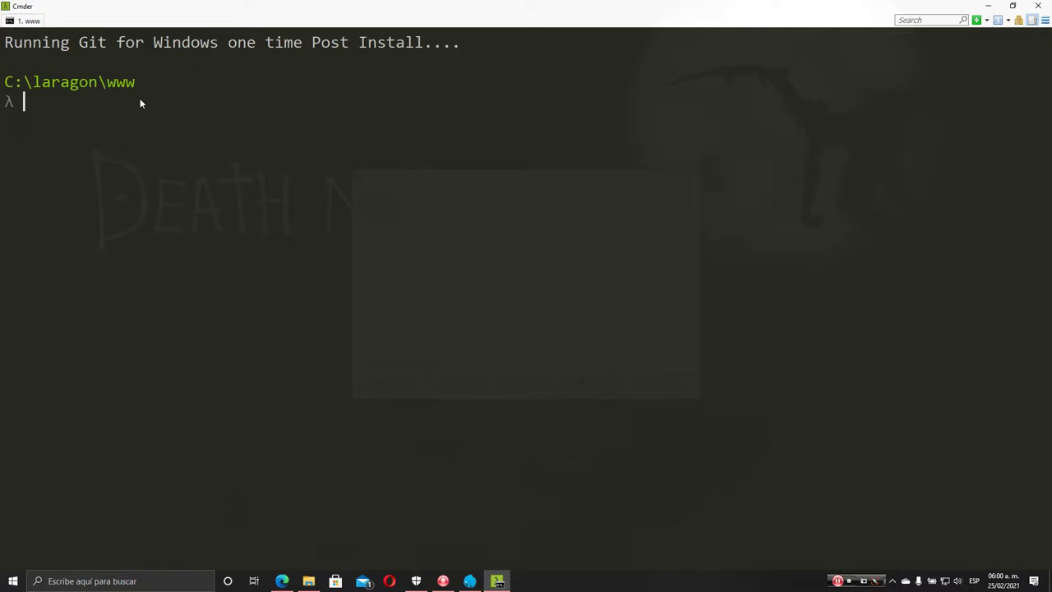
pyautogui.write('php -v')
pyautogui.press('Return')
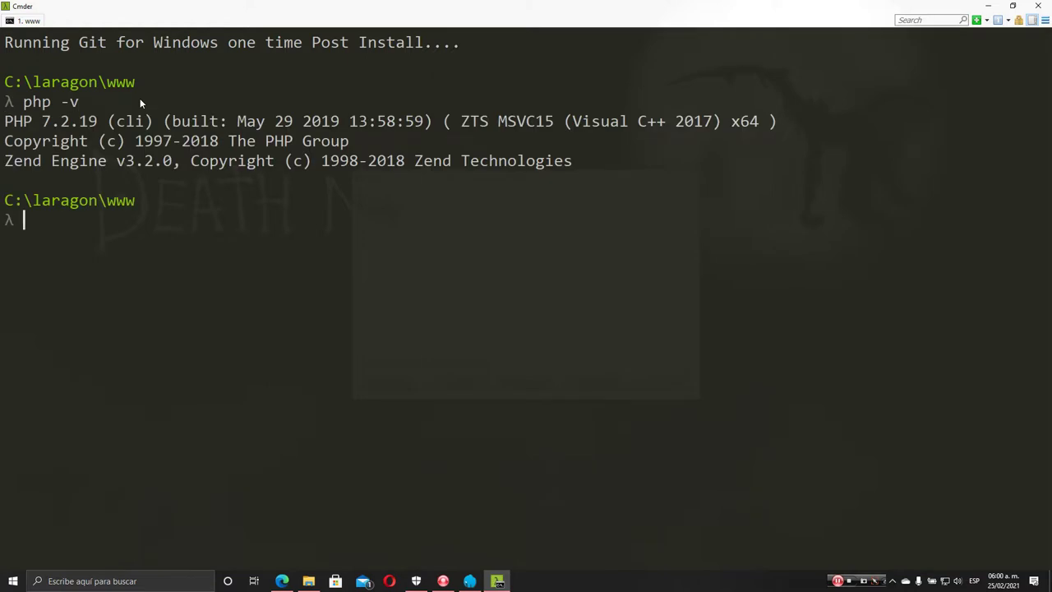
# Highlight Laravel's required PHP version 7.3 in the Deployment docs for comparison
pyautogui.click(282, 581)
pyautogui.click(198, 8)
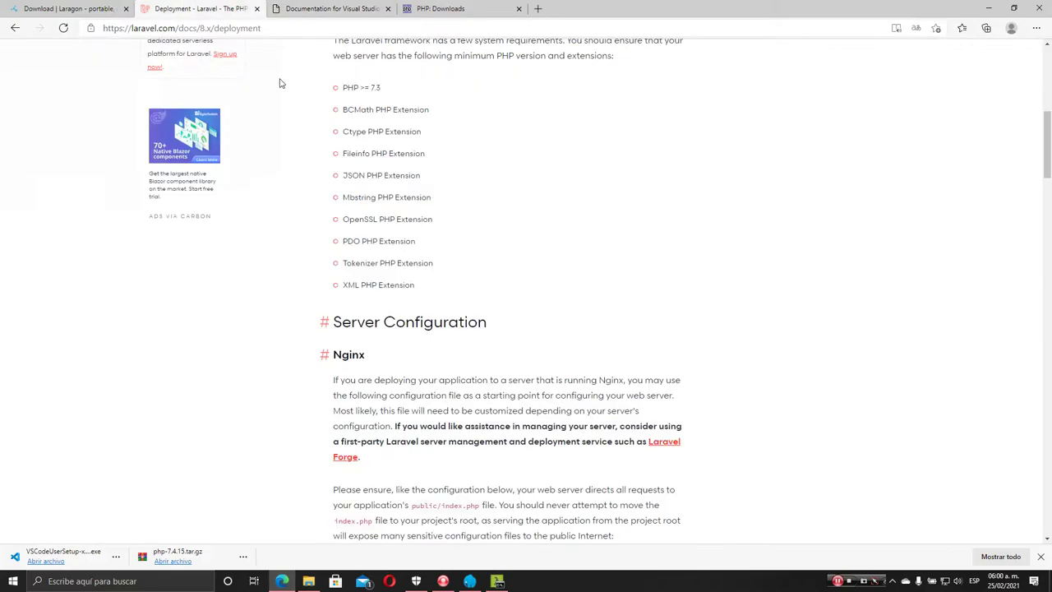
pyautogui.doubleClick(373, 87)
# Check the current Composer version in Cmder, which is 1.8.6
pyautogui.click(992, 7)
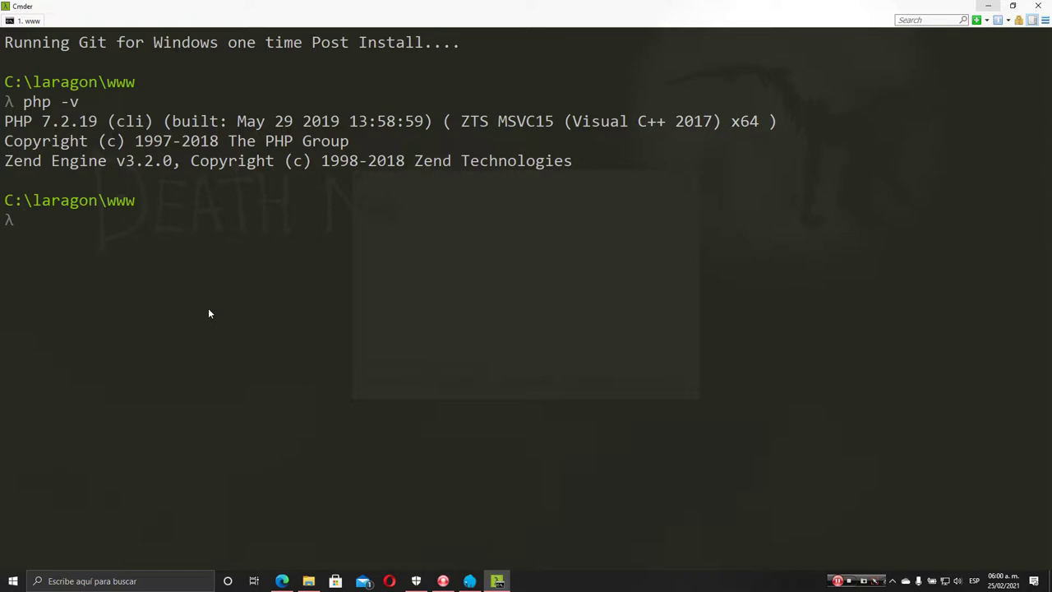
pyautogui.write('composer --version')
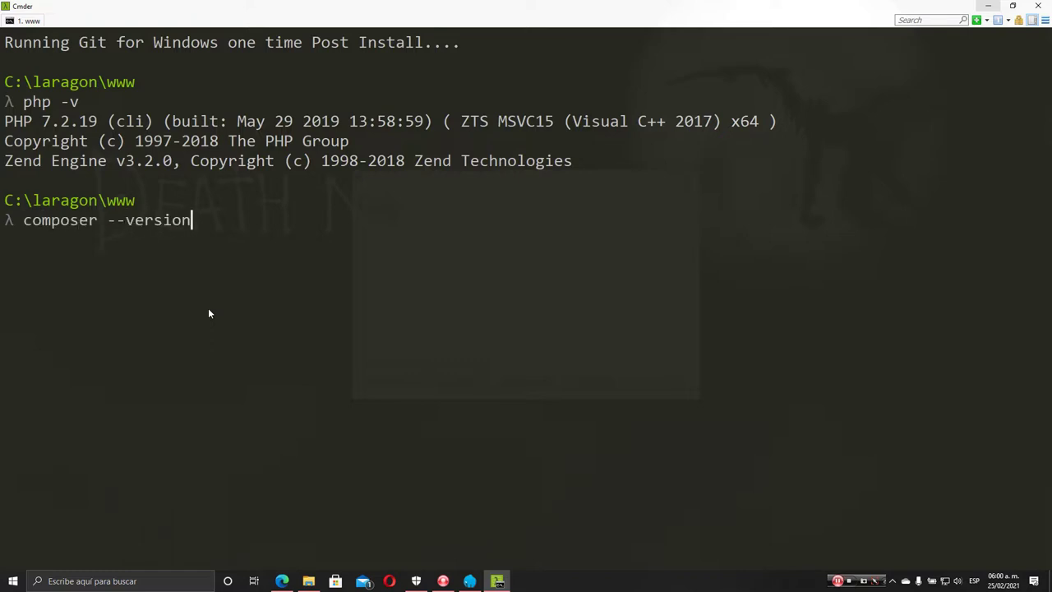
pyautogui.press('Return')
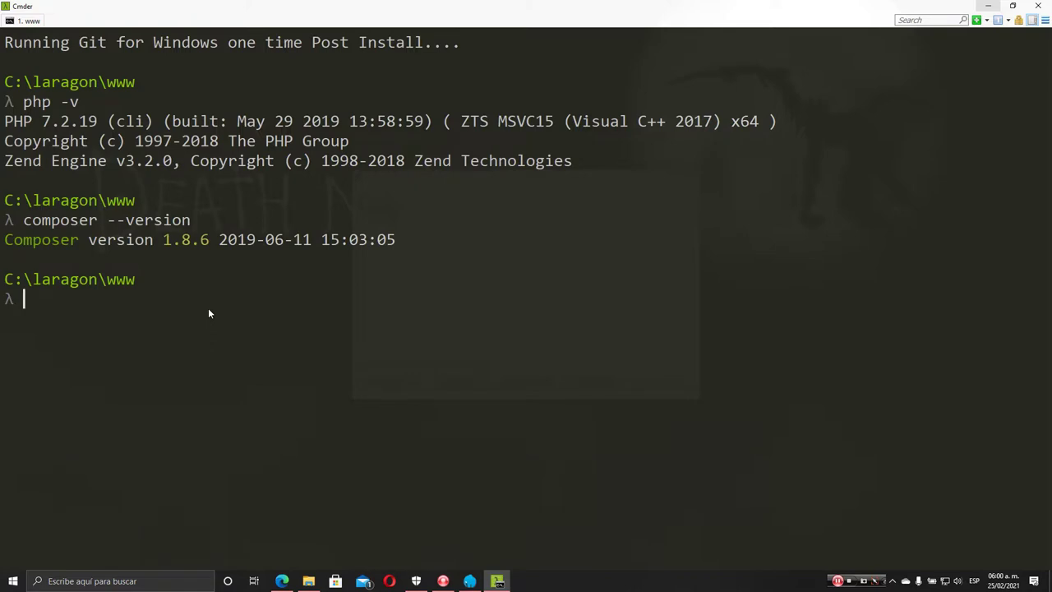
# Run composer self-update, confirm version 2.0.11, and clear the terminal
pyautogui.write('com')
pyautogui.press('BackSpace')
pyautogui.press('BackSpace')
pyautogui.write('composer self-update')
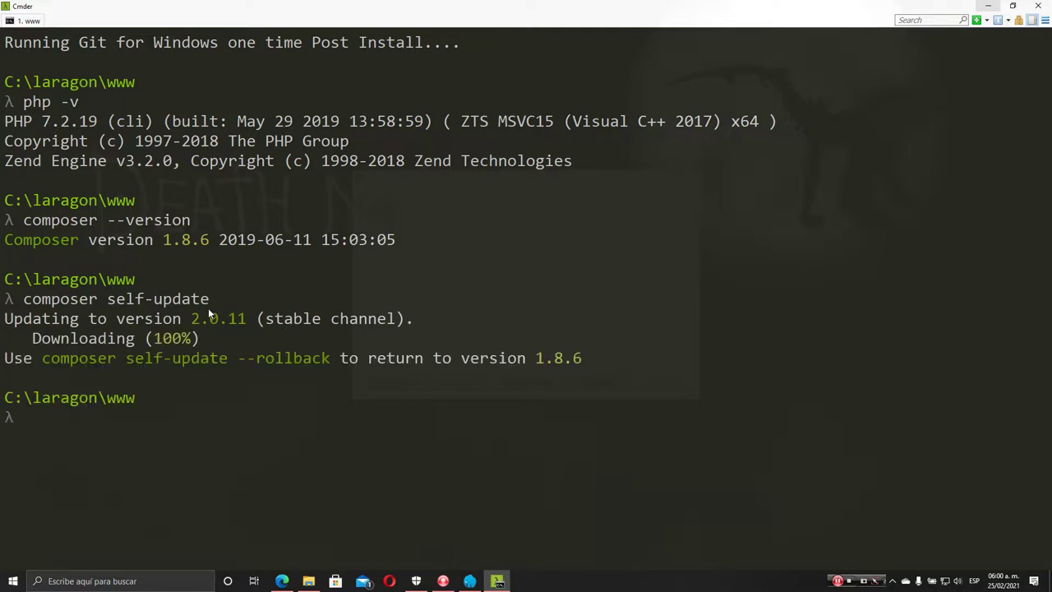
pyautogui.write('composer --version')
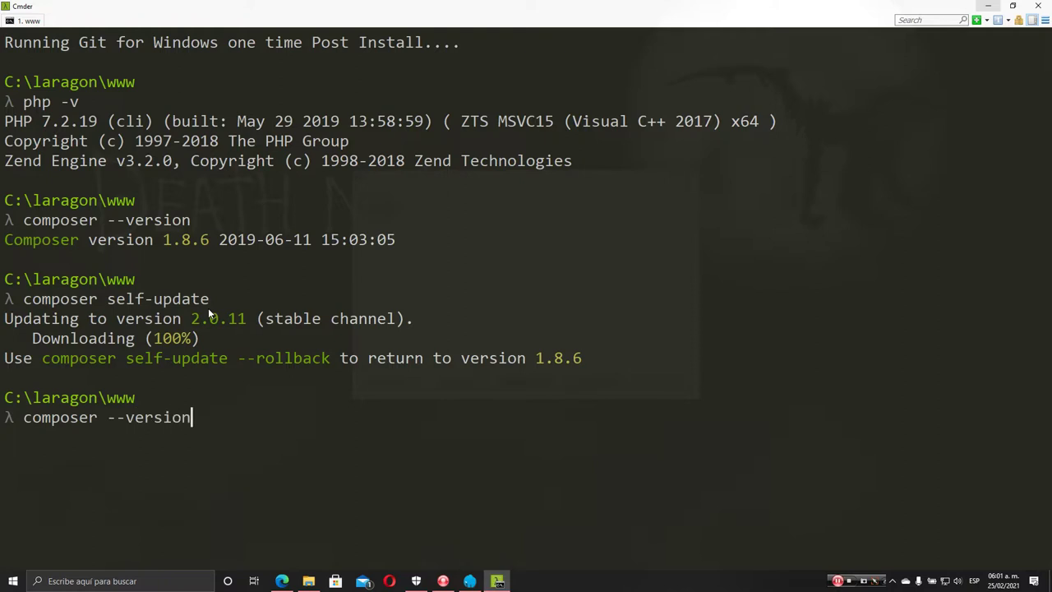
pyautogui.press('Return')
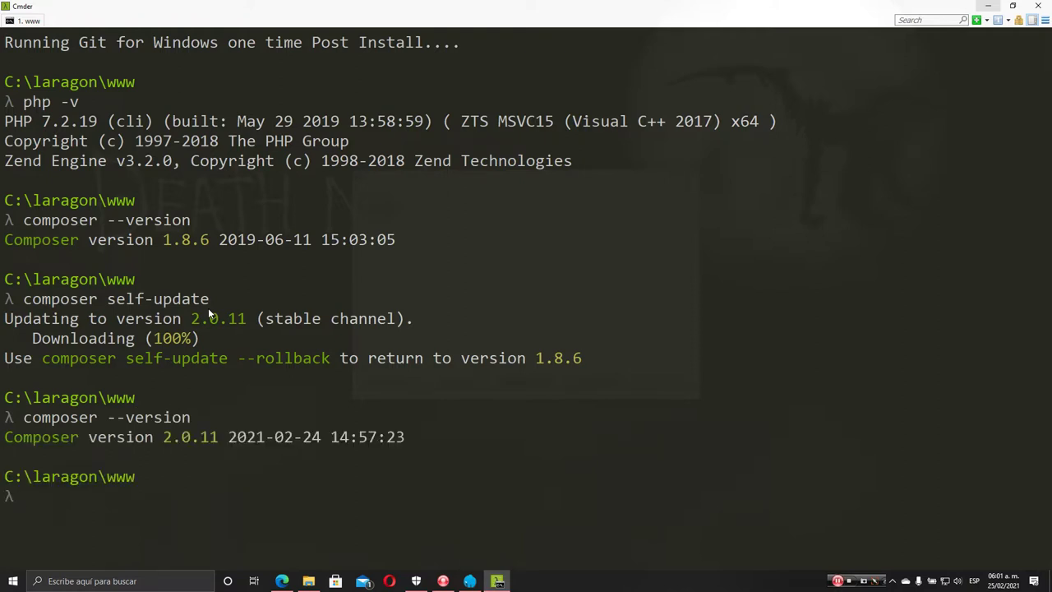
pyautogui.write('clear')
pyautogui.press('Return')
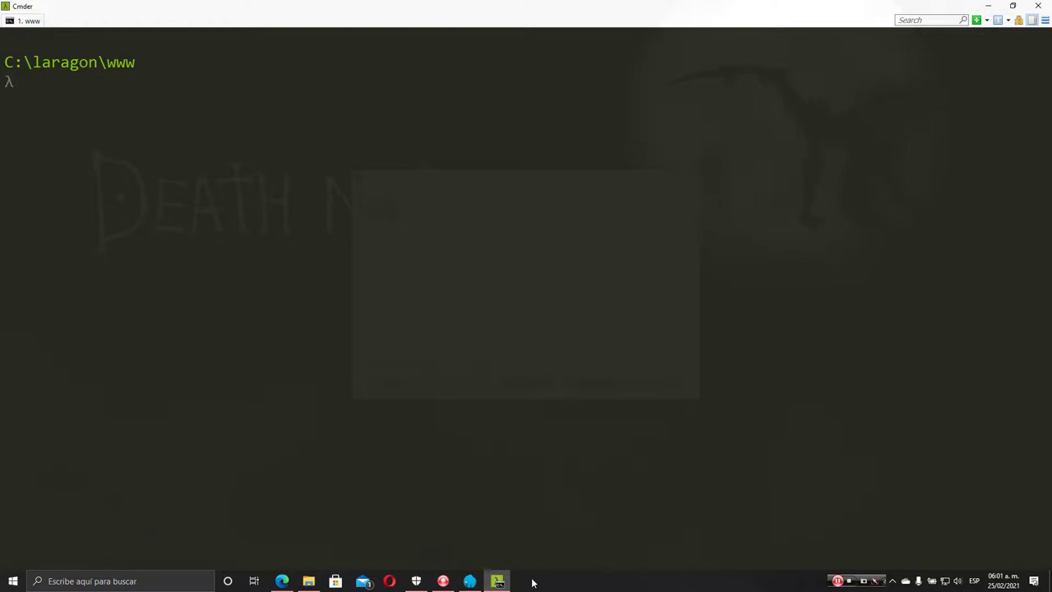
# Open Descargas in File Explorer and arrange it side by side with Laragon
pyautogui.click(470, 581)
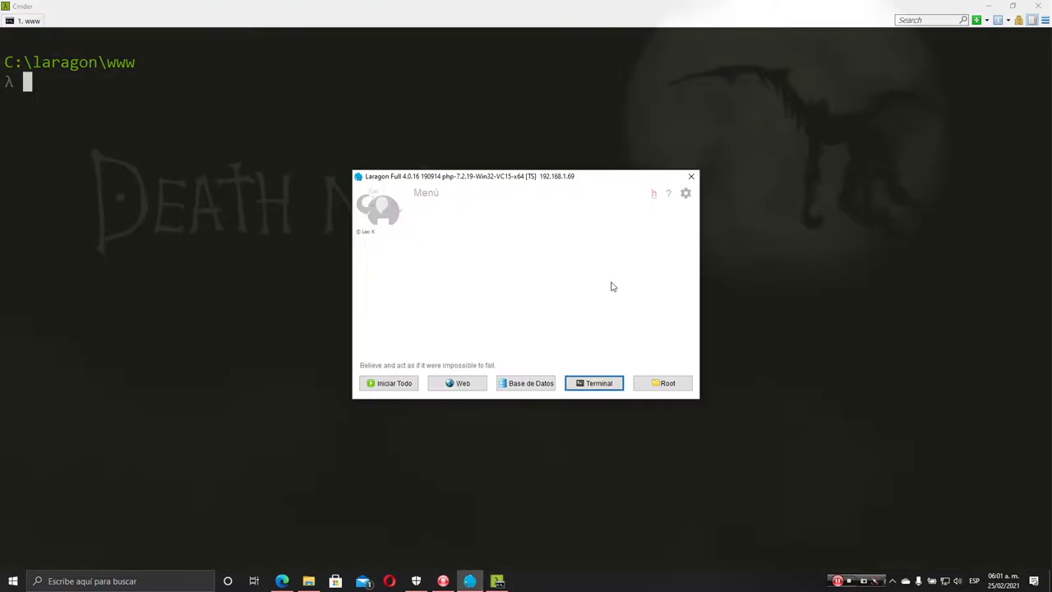
pyautogui.click(308, 581)
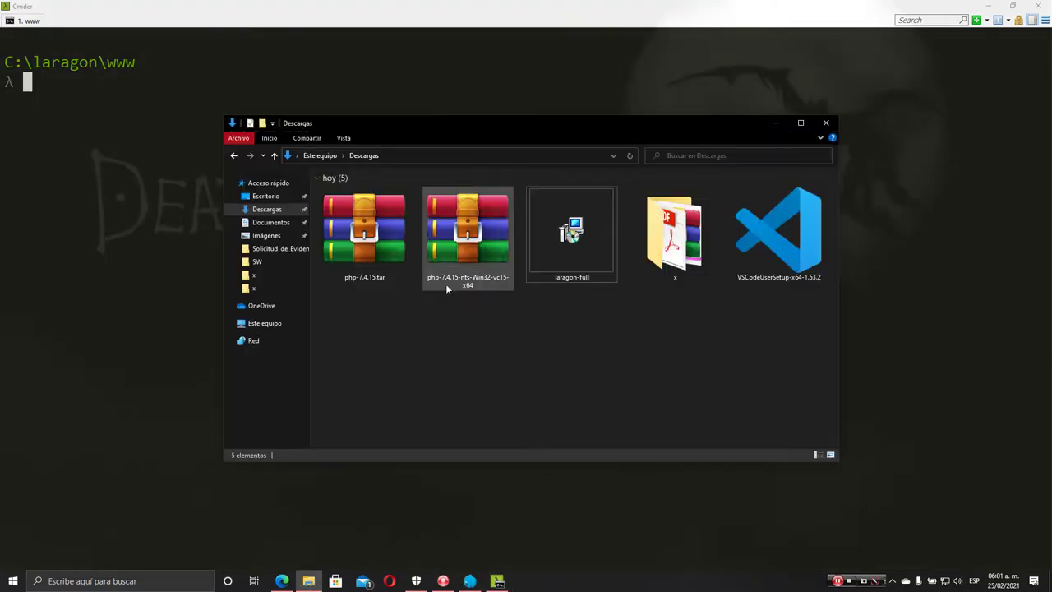
pyautogui.click(451, 260)
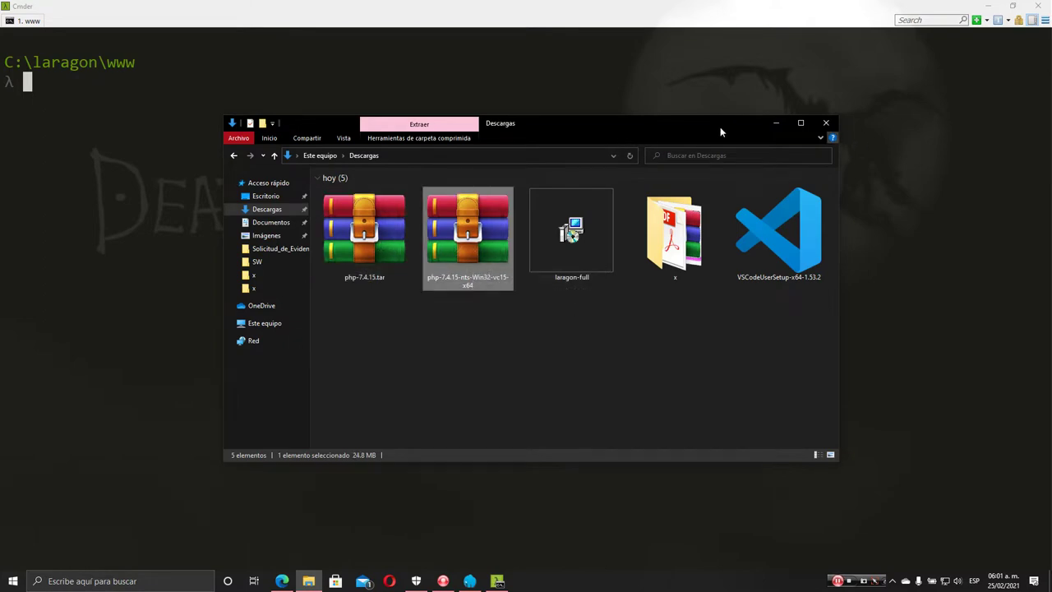
pyautogui.moveTo(720, 126); pyautogui.dragTo(540, 133)
pyautogui.moveTo(658, 178); pyautogui.dragTo(464, 179)
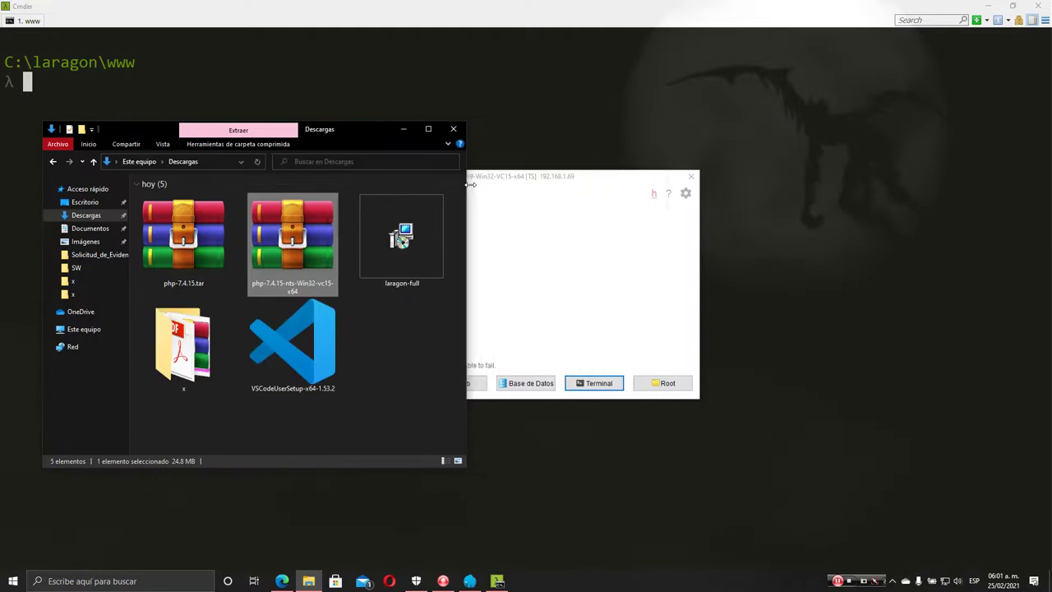
pyautogui.click(591, 180)
pyautogui.moveTo(592, 182); pyautogui.dragTo(759, 178)
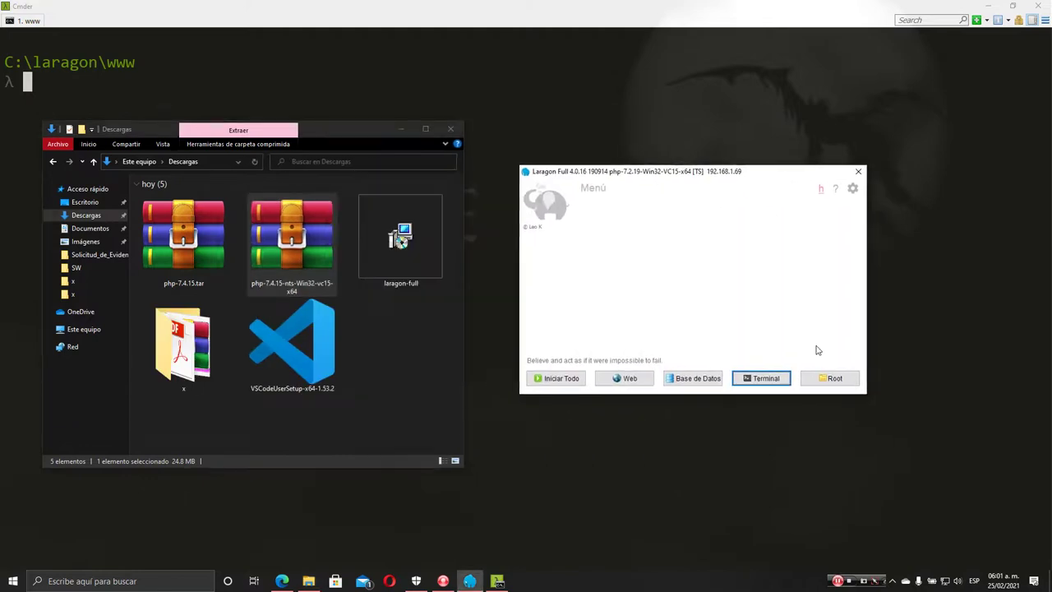
# Open Laragon's bin\php folder in a second Explorer window
pyautogui.click(828, 378)
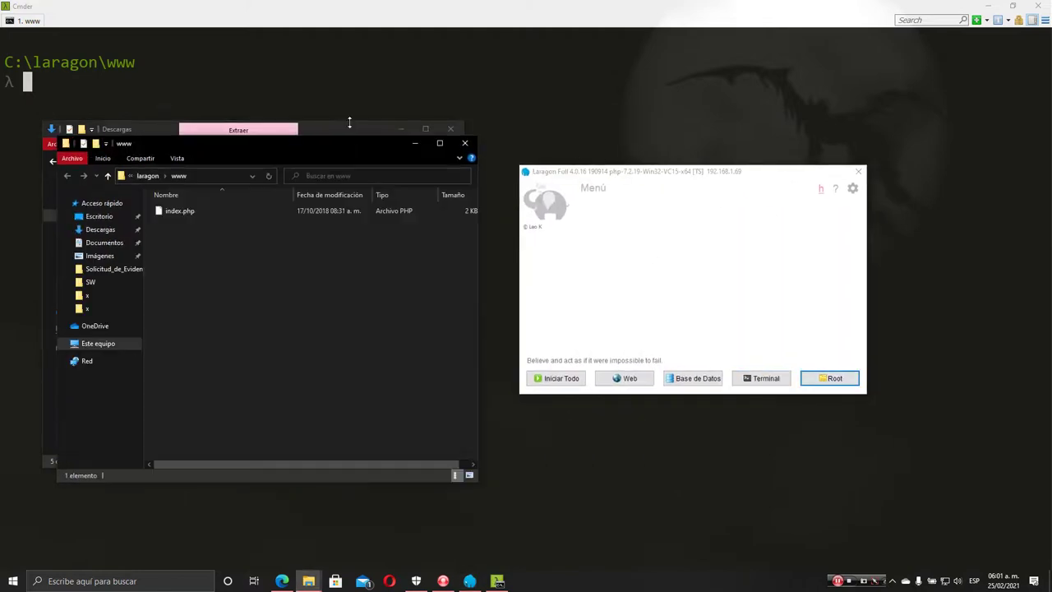
pyautogui.moveTo(340, 147); pyautogui.dragTo(792, 123)
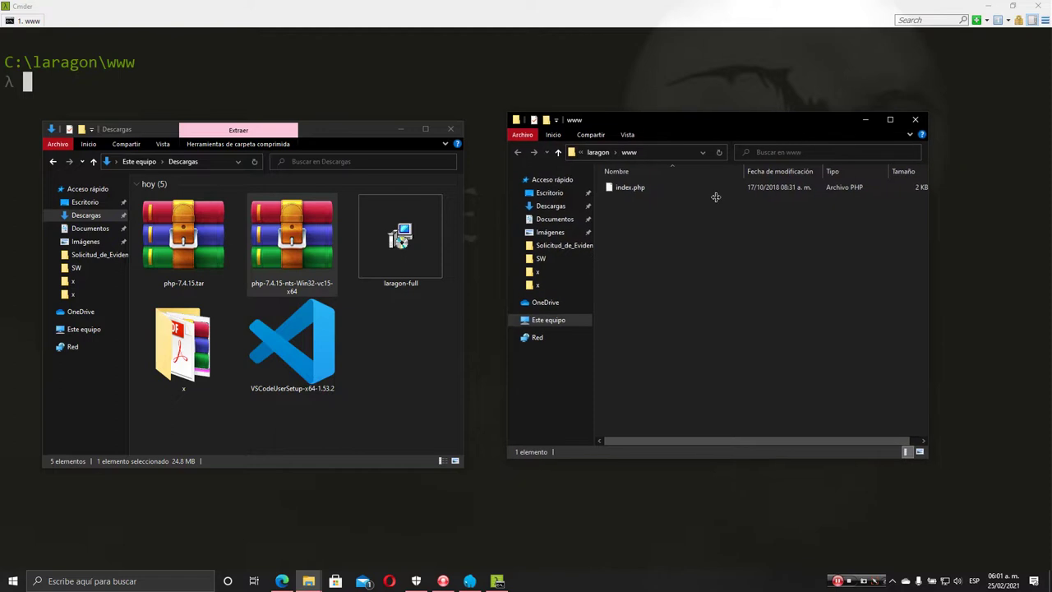
pyautogui.click(598, 153)
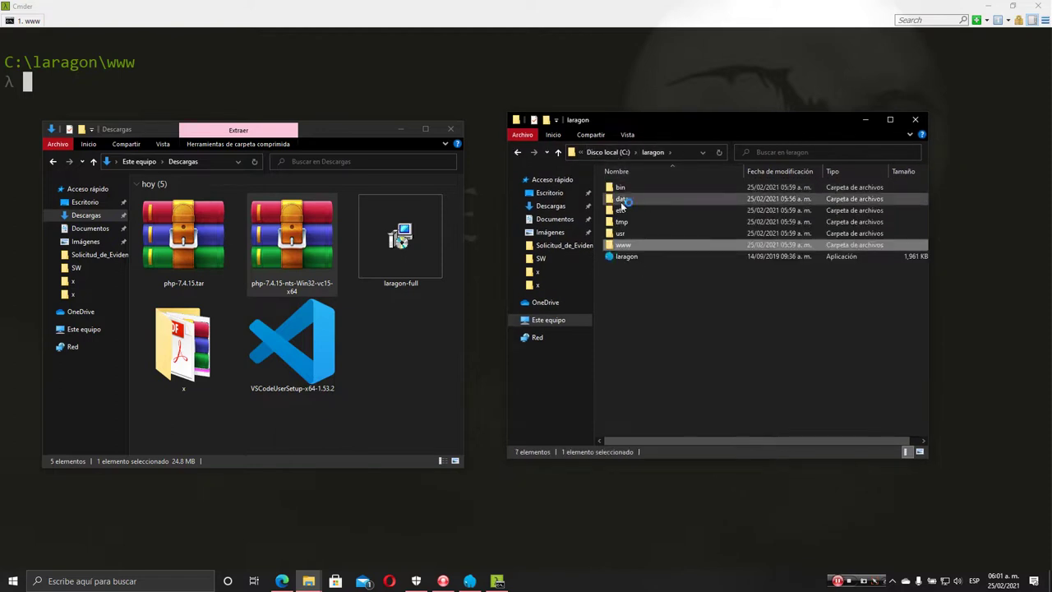
pyautogui.doubleClick(622, 188)
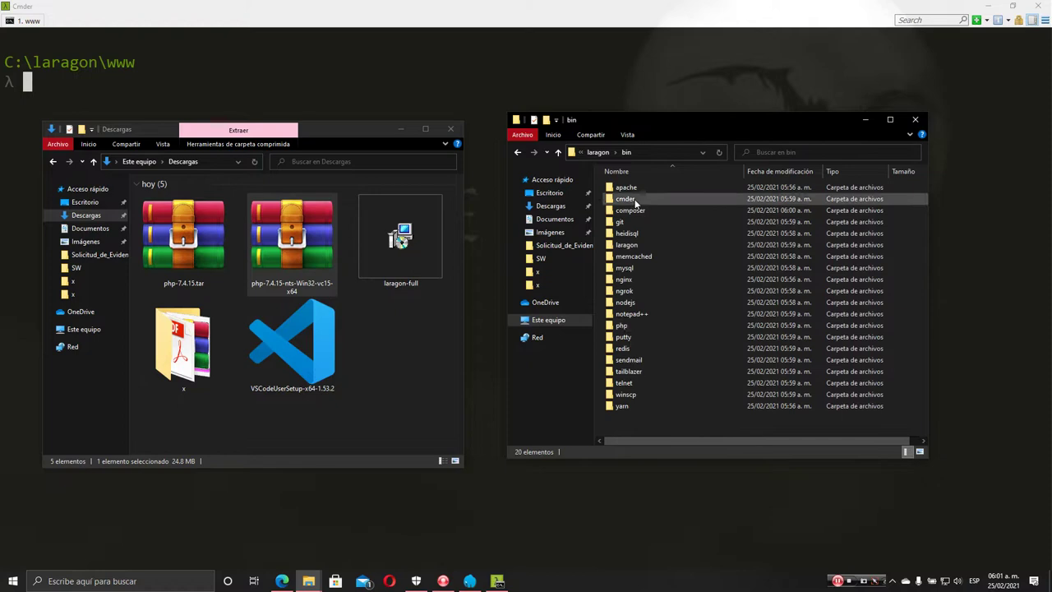
pyautogui.doubleClick(622, 325)
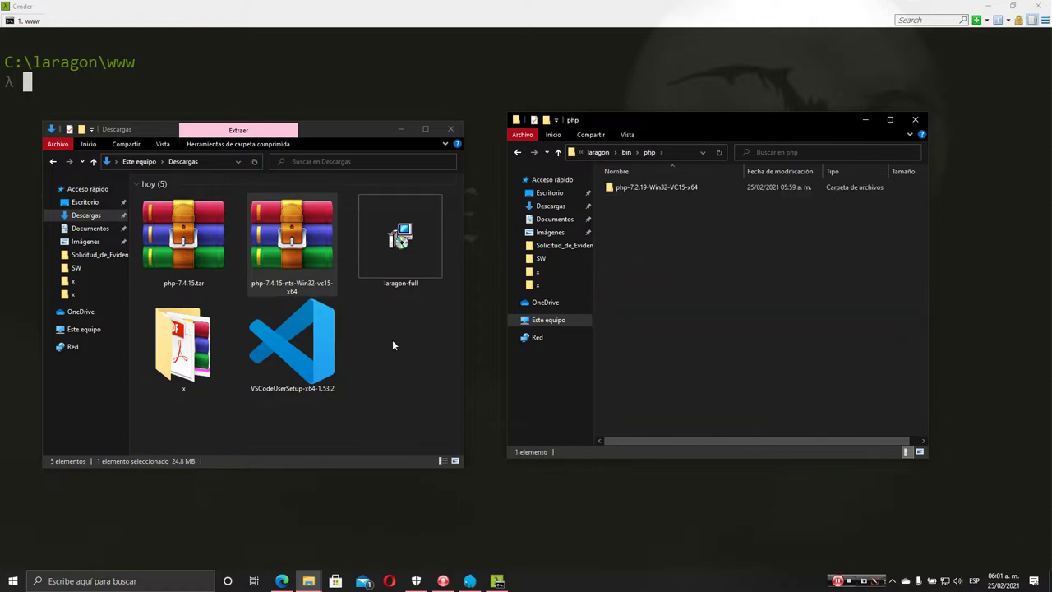
# Move the PHP 7.4.15 zip into bin\php and extract it to php-7.4.15-nts-Win32-vc15-x64
pyautogui.click(334, 281)
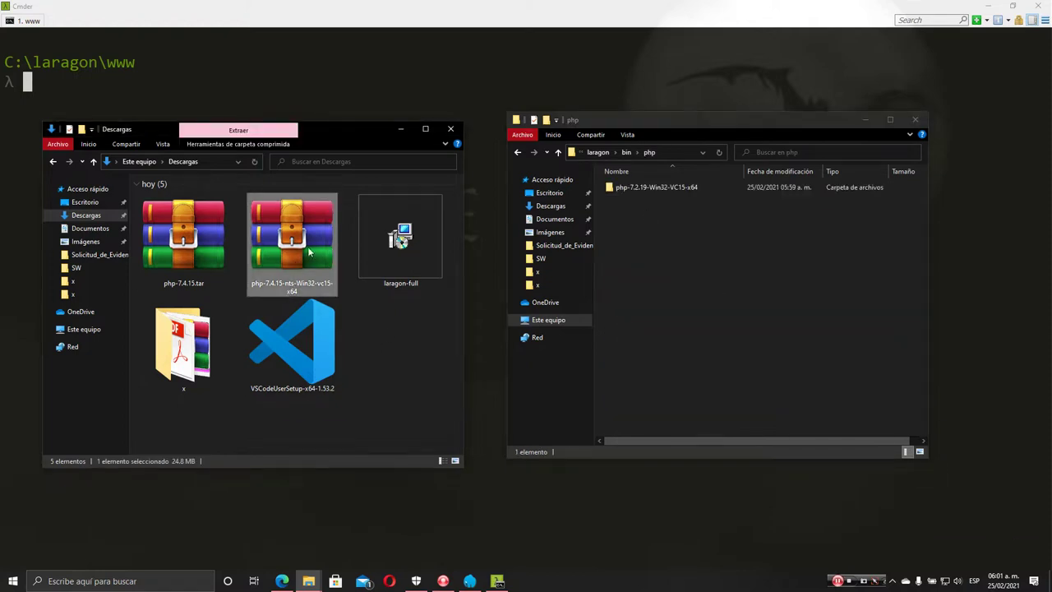
pyautogui.moveTo(289, 212); pyautogui.dragTo(726, 327)
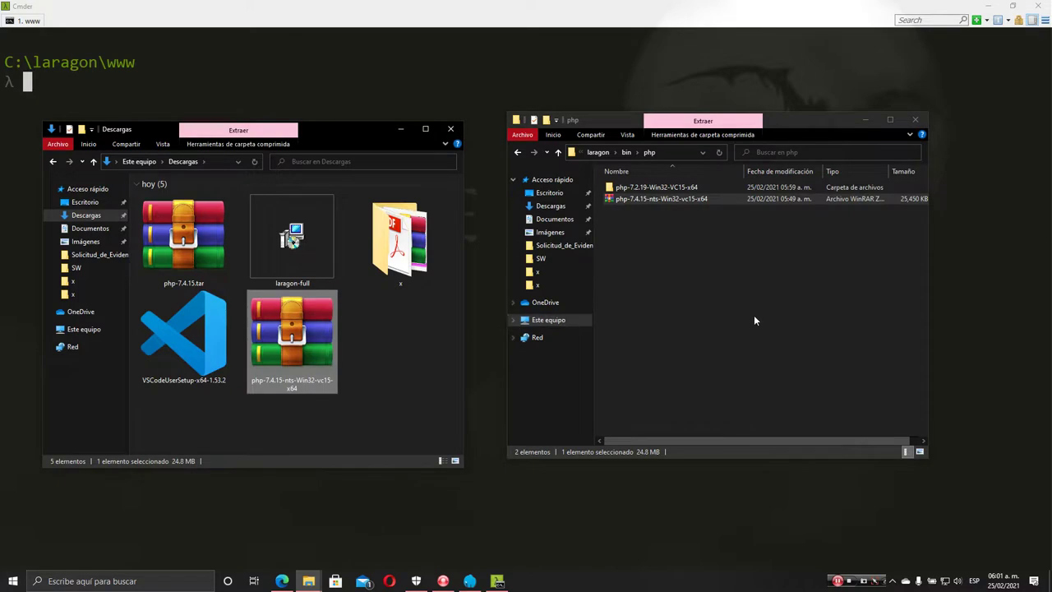
pyautogui.click(666, 200)
pyautogui.rightClick(664, 199)
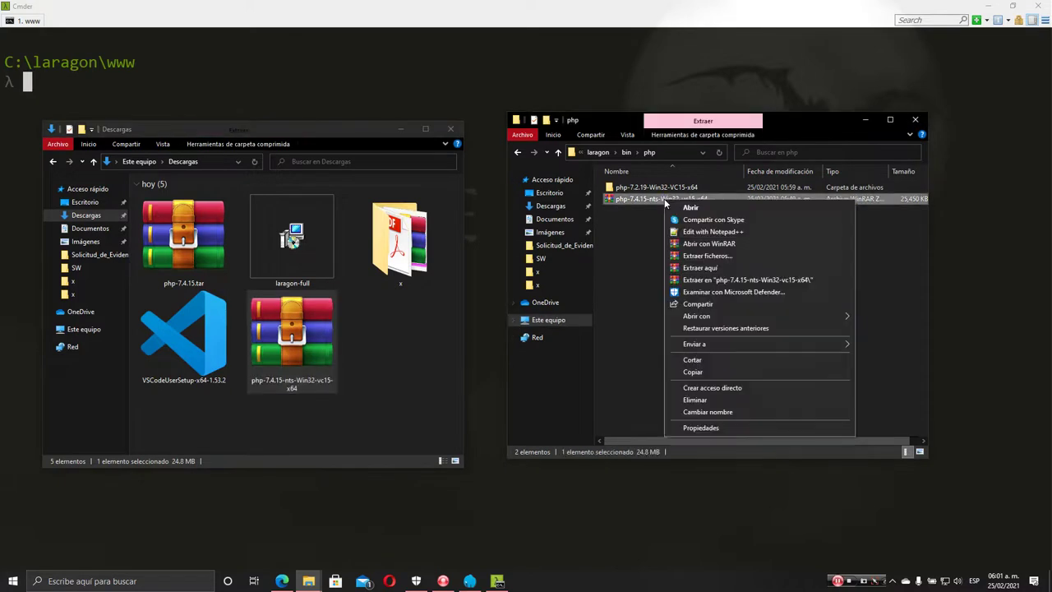
pyautogui.click(749, 280)
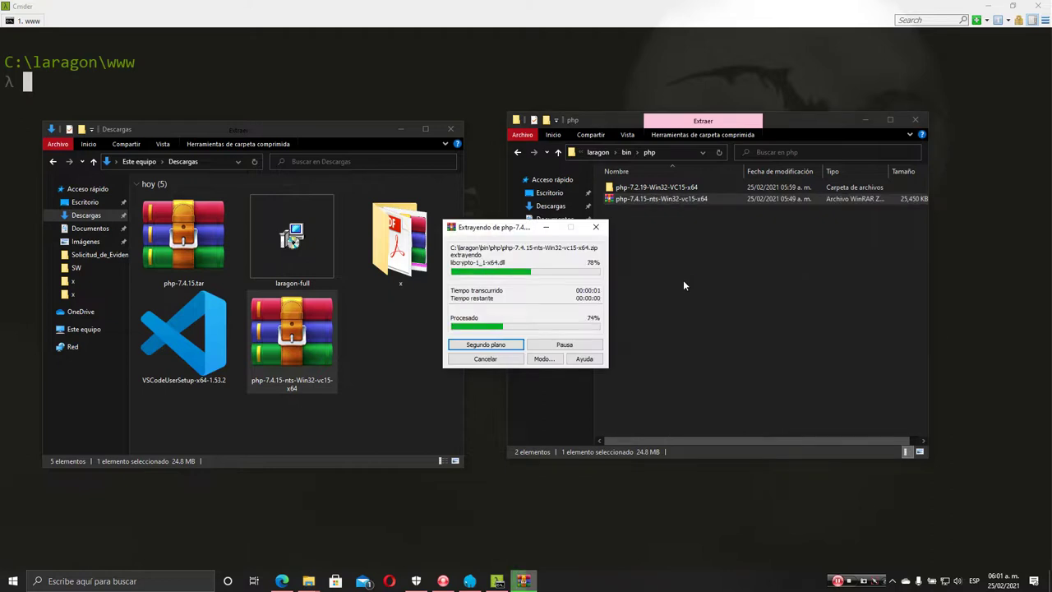
# Check the extracted php-7.4.15 folder's contents, then minimize the php folder window
pyautogui.click(654, 198)
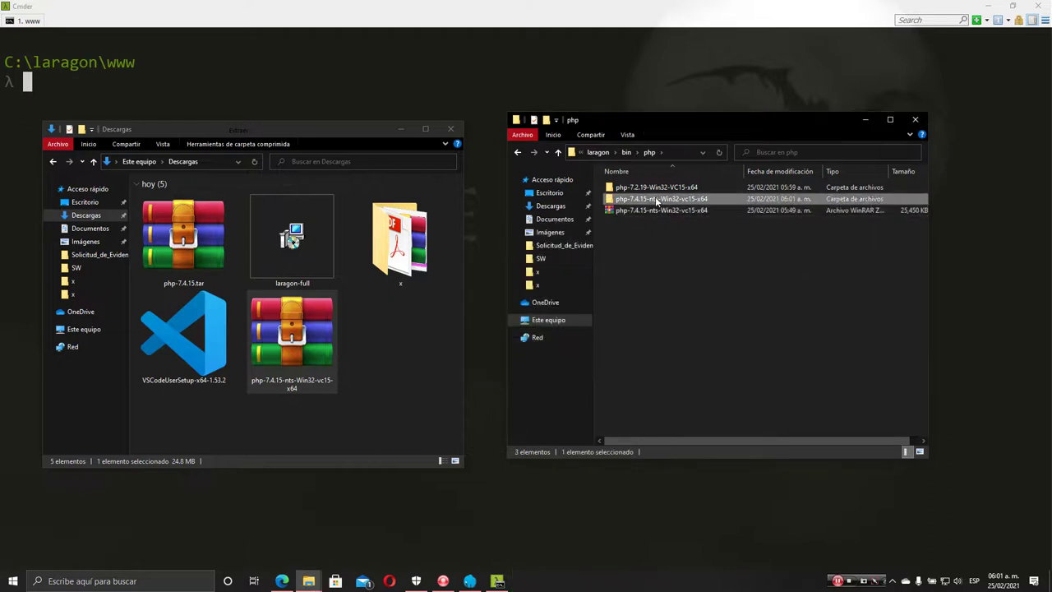
pyautogui.doubleClick(655, 198)
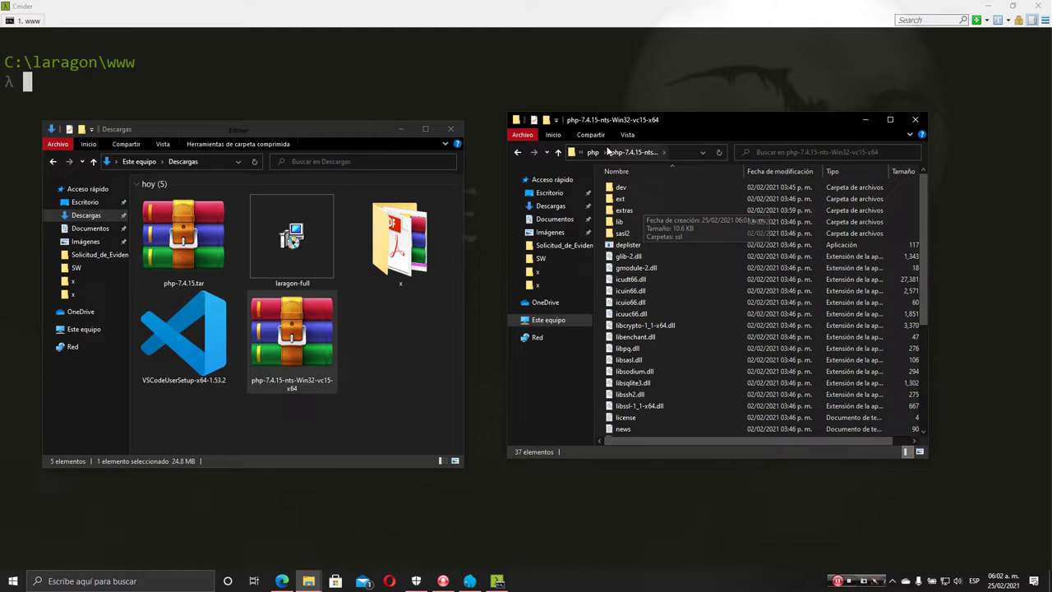
pyautogui.click(592, 151)
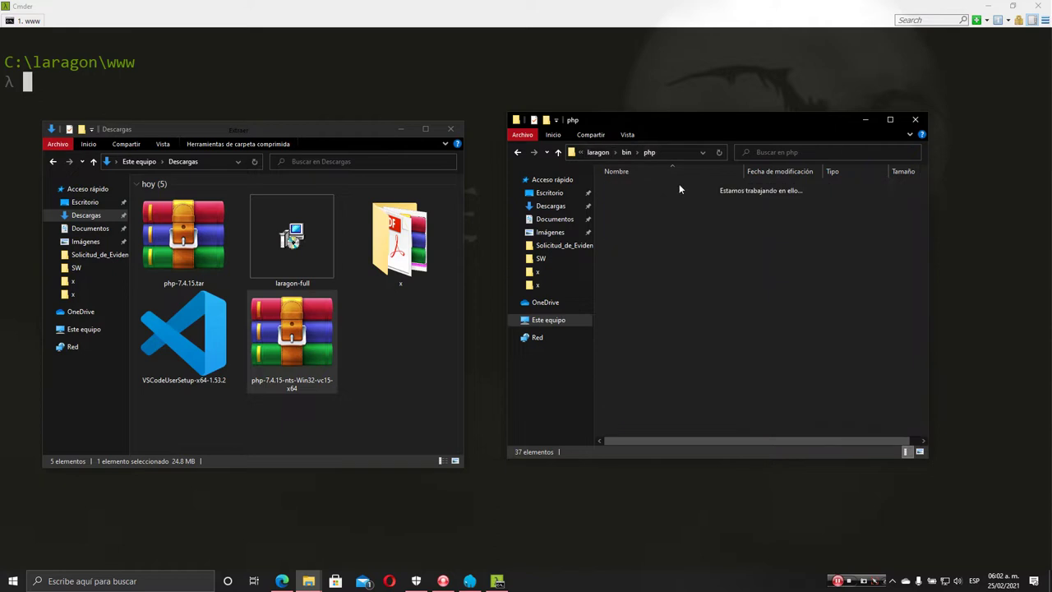
pyautogui.click(864, 120)
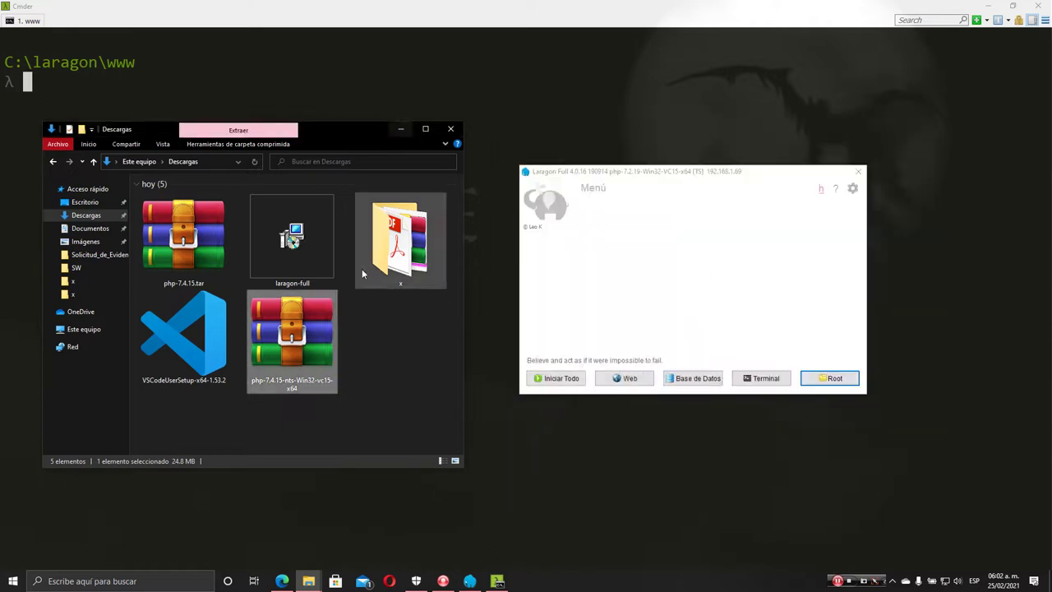
pyautogui.click(391, 309)
# Run VSCodeUserSetup-x64-1.53.2, accept the licence, and install with default tasks including Add to PATH
pyautogui.doubleClick(183, 333)
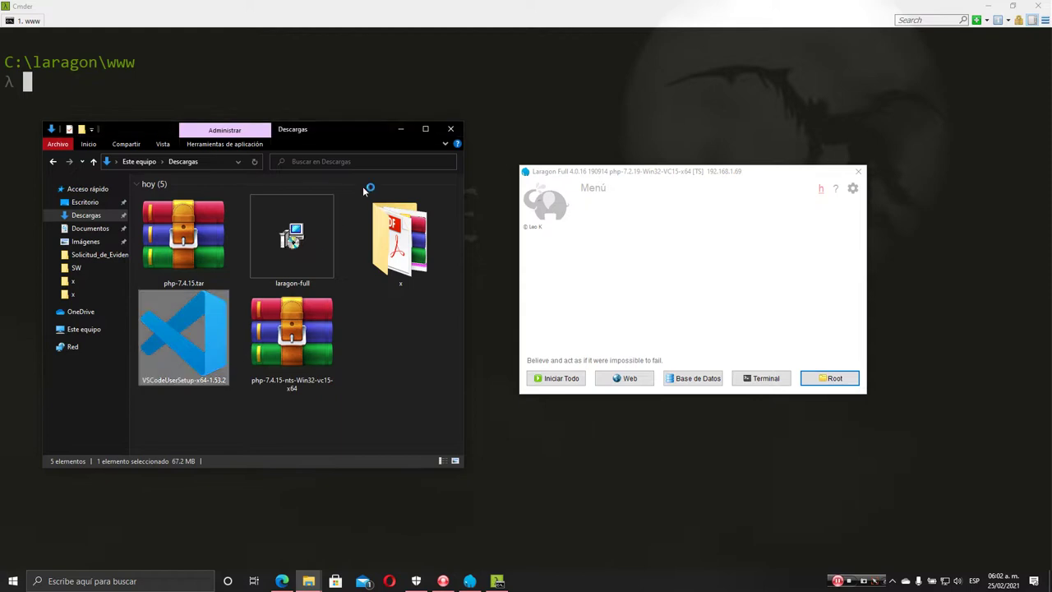
pyautogui.click(399, 130)
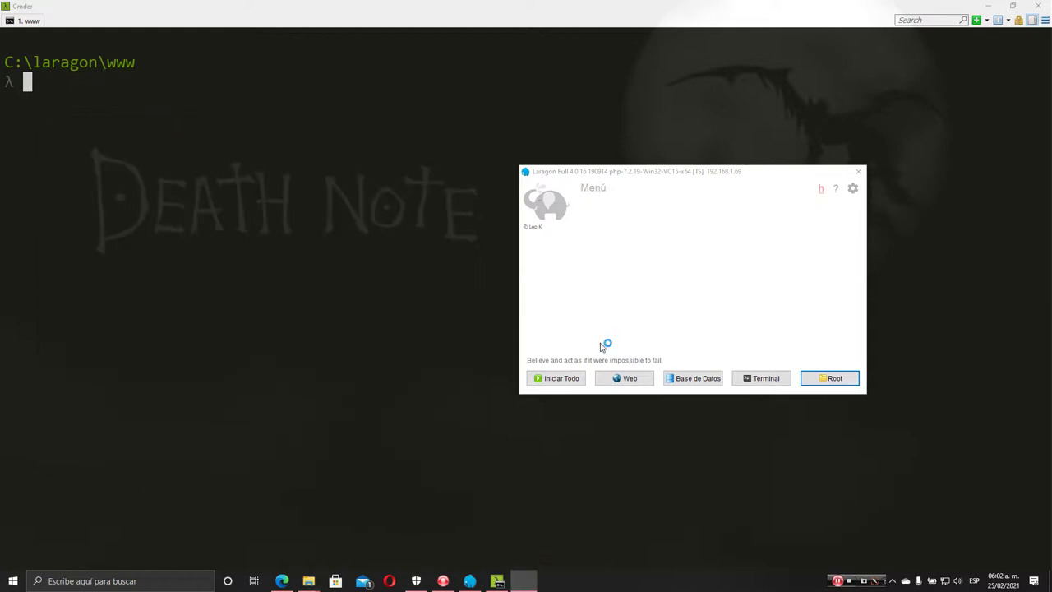
pyautogui.click(414, 364)
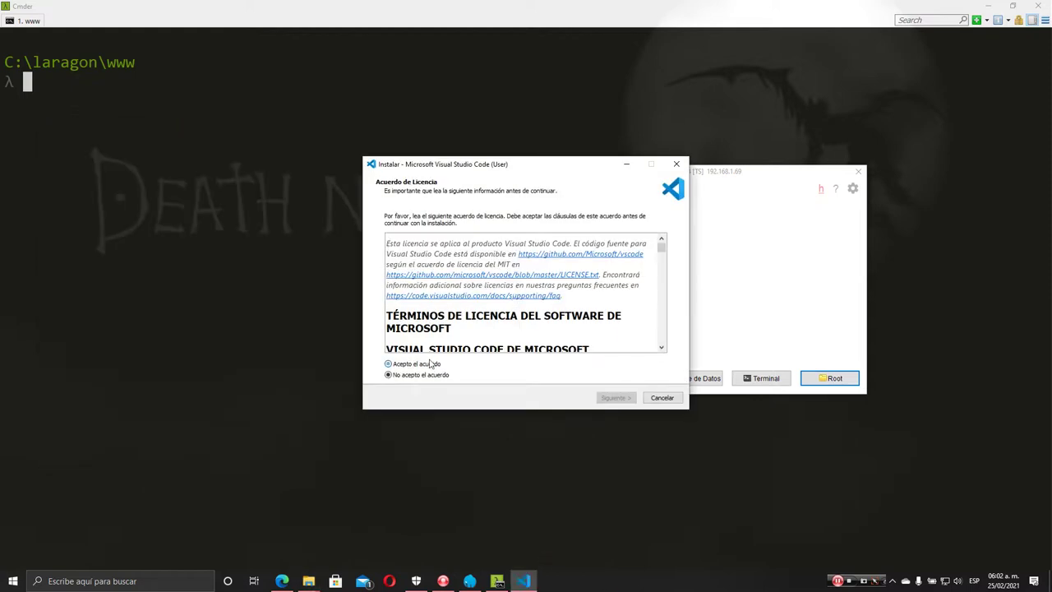
pyautogui.click(626, 399)
pyautogui.click(626, 400)
pyautogui.click(626, 400)
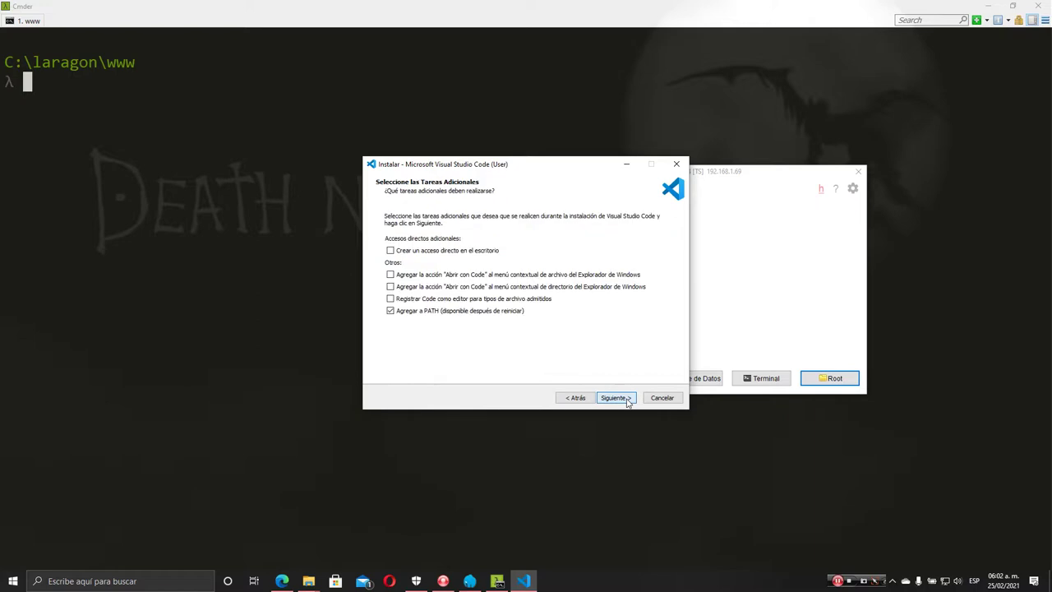
pyautogui.click(625, 400)
pyautogui.click(624, 401)
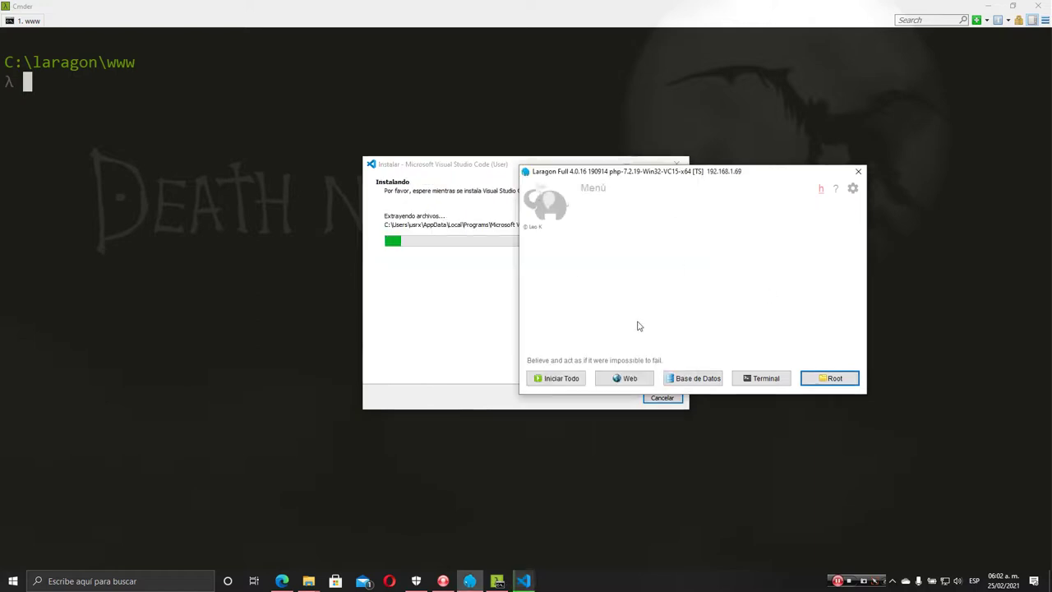
pyautogui.rightClick(708, 237)
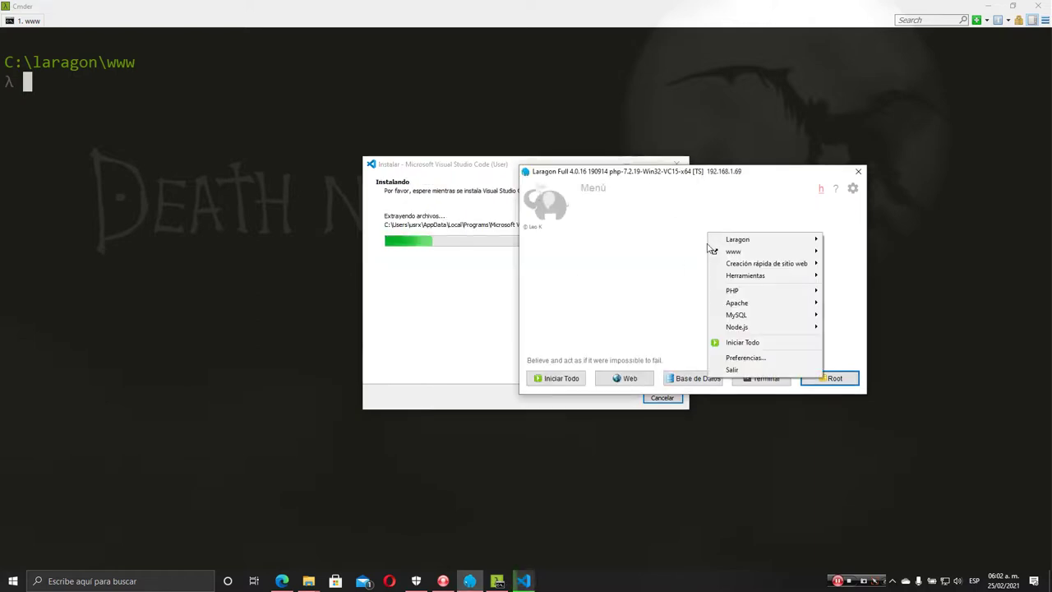
# Switch Laragon's active PHP version from 7.2.19 to php-7.4.15-nts-Win32-vc15-x64
pyautogui.click(647, 242)
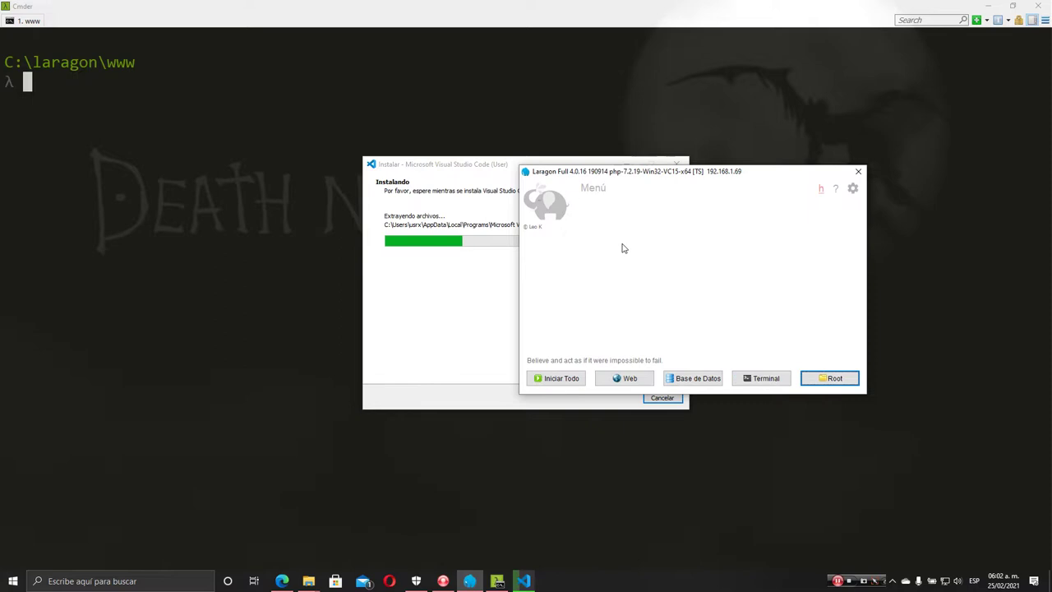
pyautogui.rightClick(622, 248)
pyautogui.moveTo(653, 302)
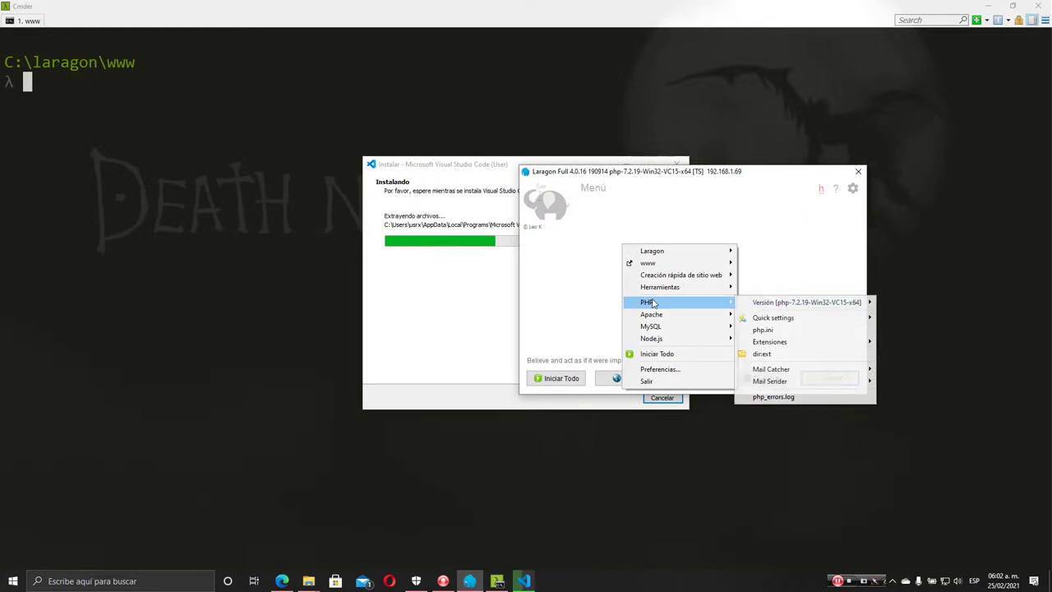
pyautogui.moveTo(781, 307)
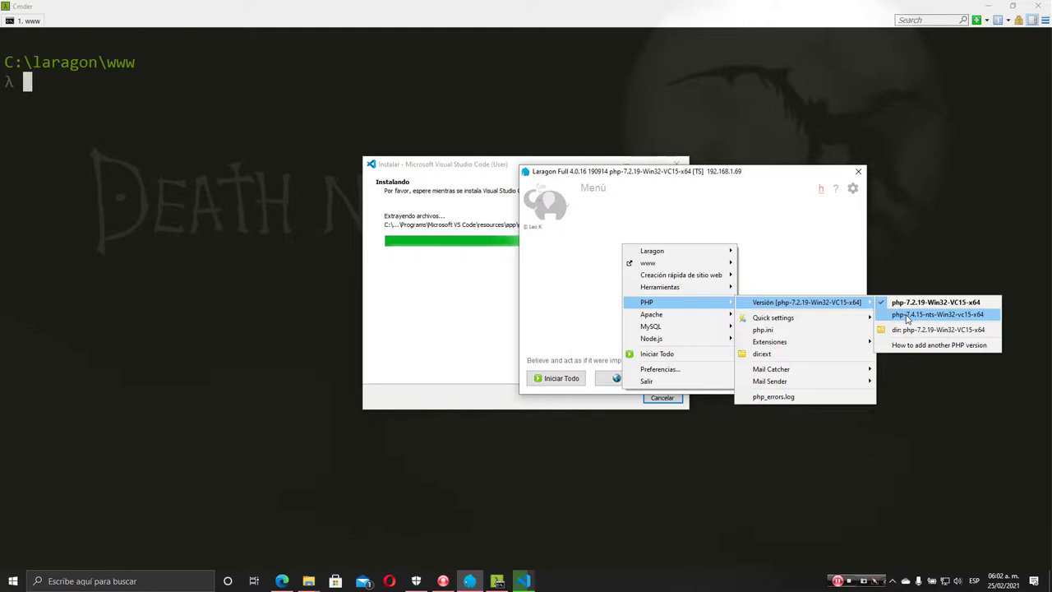
pyautogui.click(907, 319)
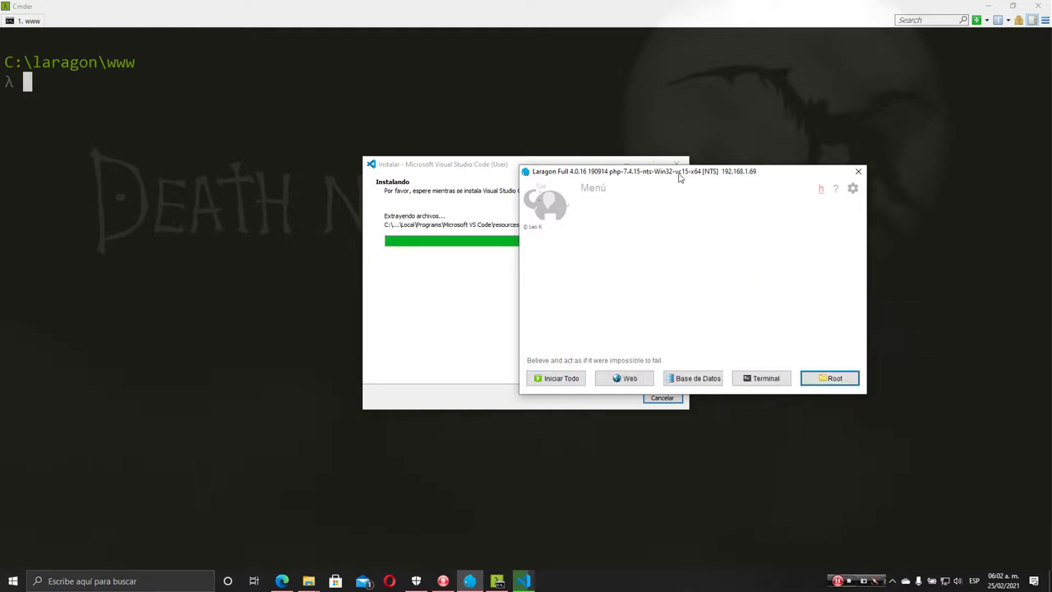
pyautogui.moveTo(465, 210); pyautogui.dragTo(510, 152)
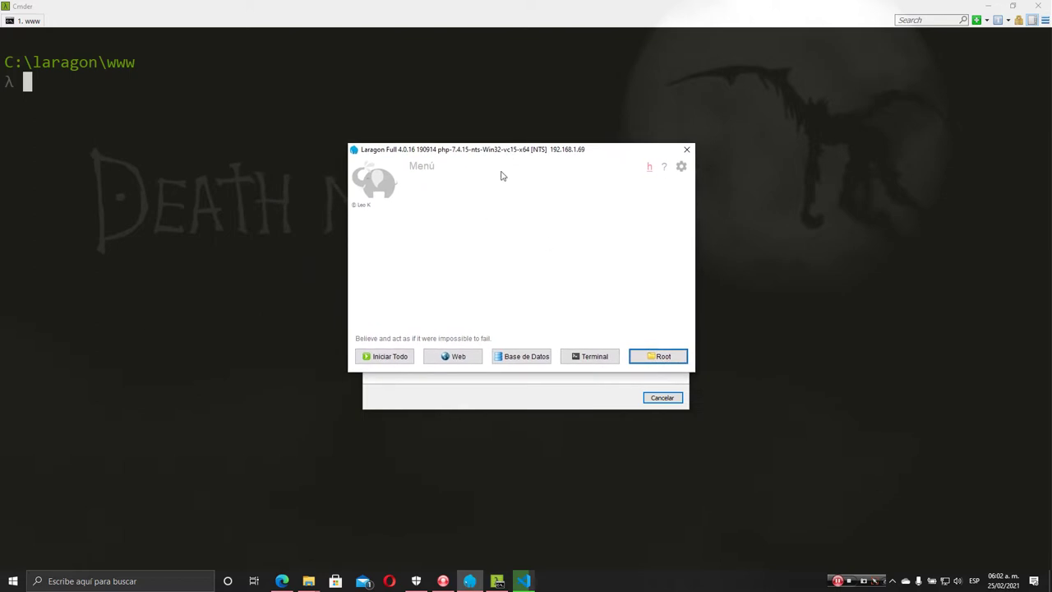
# Start all Laragon services, dismiss the Apache error, and finish the VS Code installer
pyautogui.moveTo(606, 159); pyautogui.dragTo(344, 230)
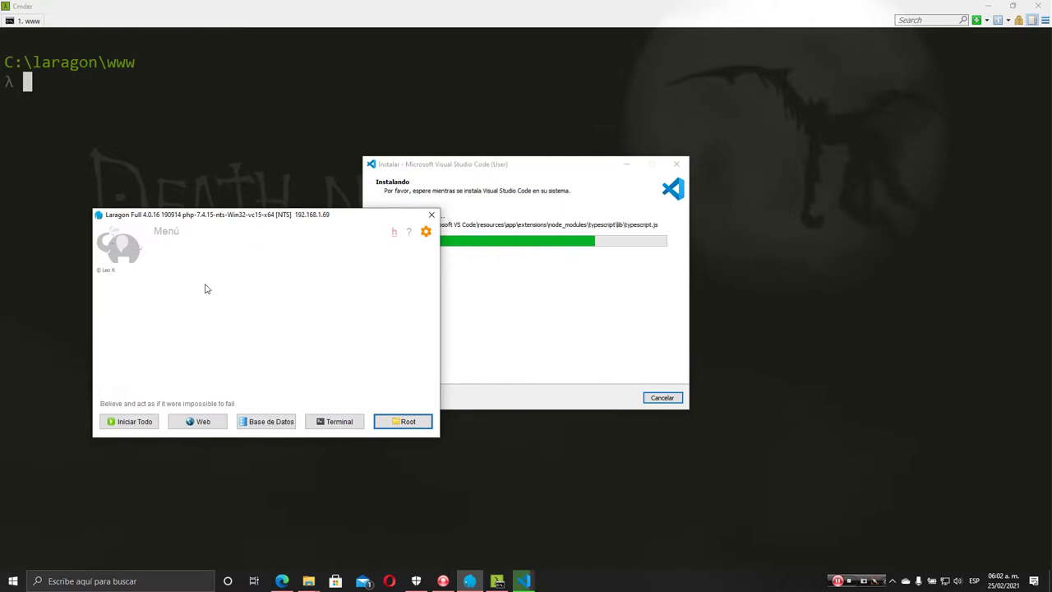
pyautogui.moveTo(550, 169); pyautogui.dragTo(747, 174)
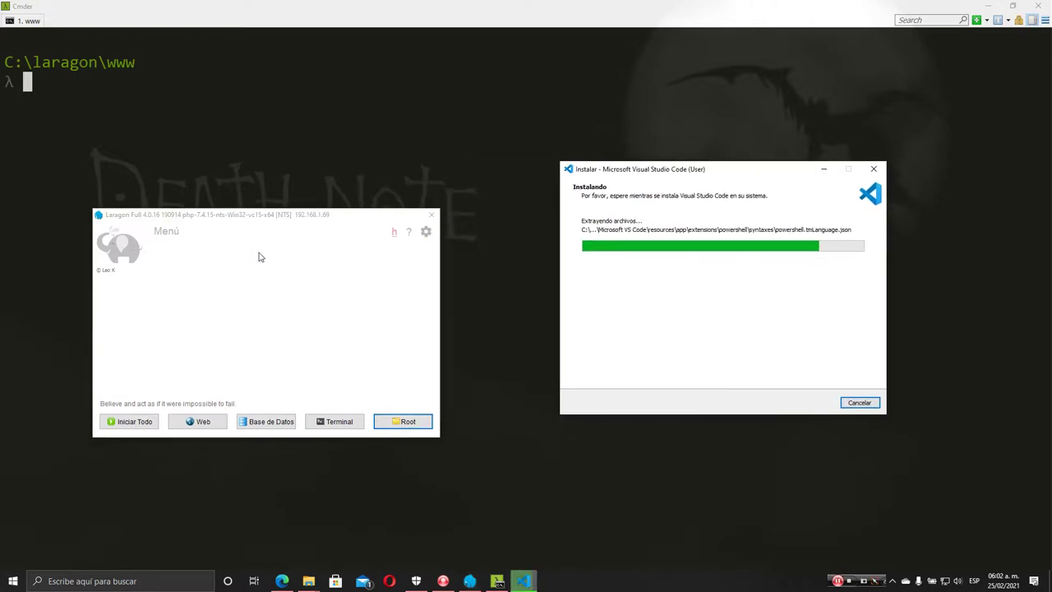
pyautogui.click(134, 421)
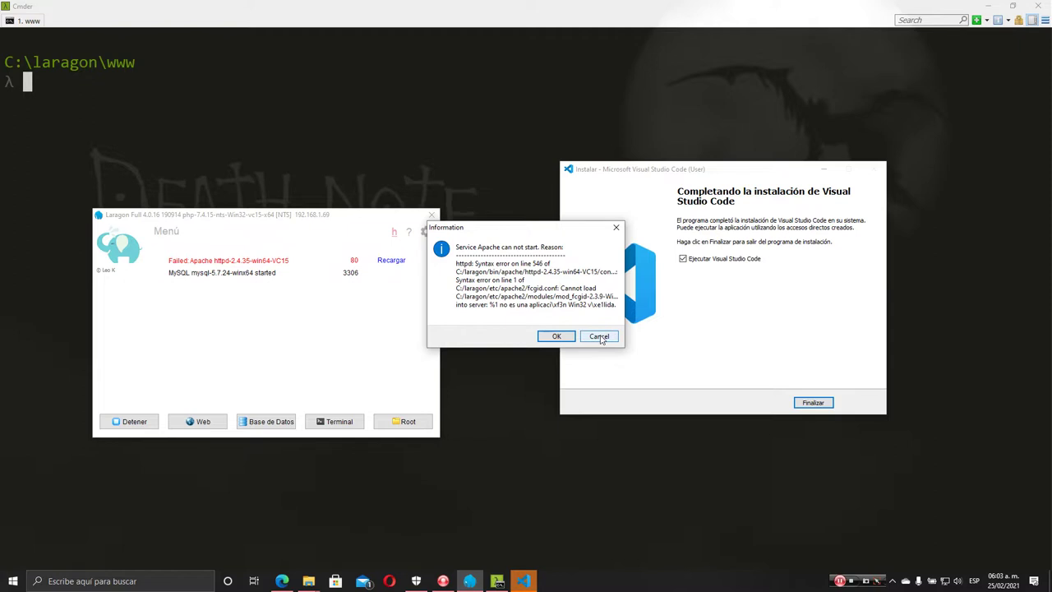
pyautogui.click(599, 336)
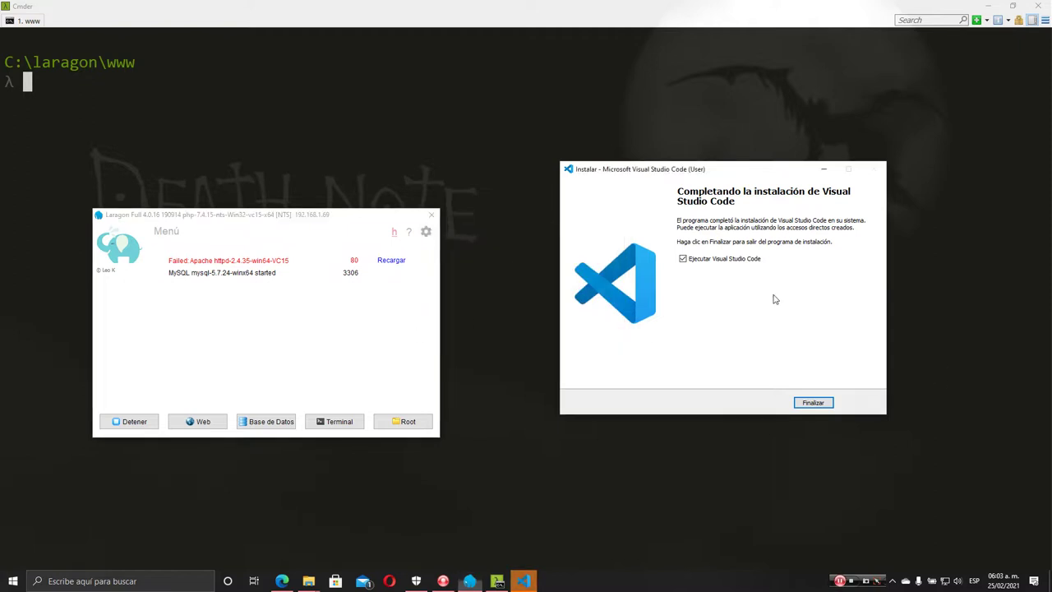
pyautogui.click(817, 402)
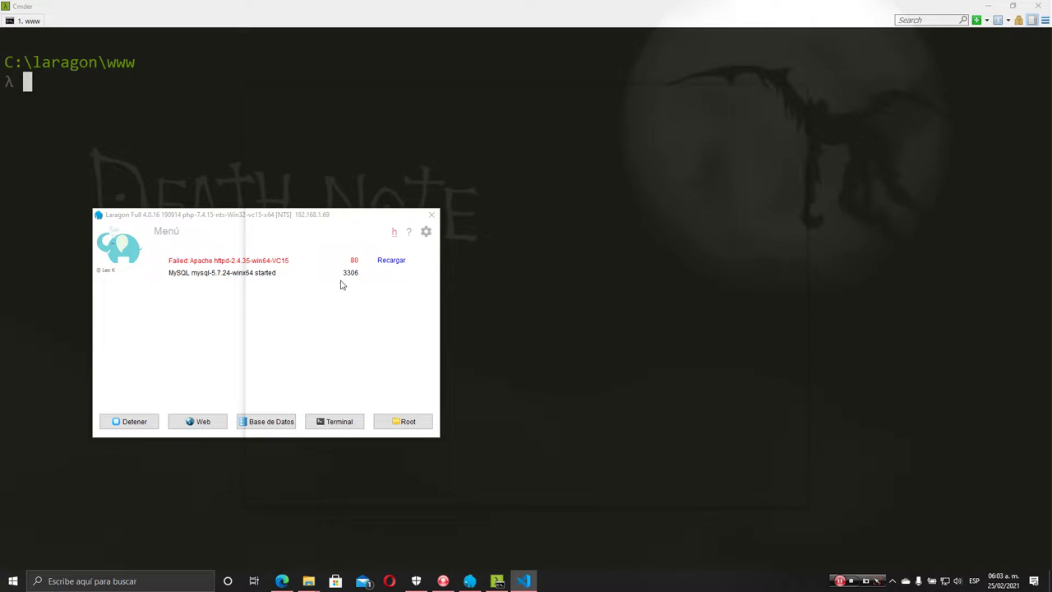
pyautogui.click(150, 346)
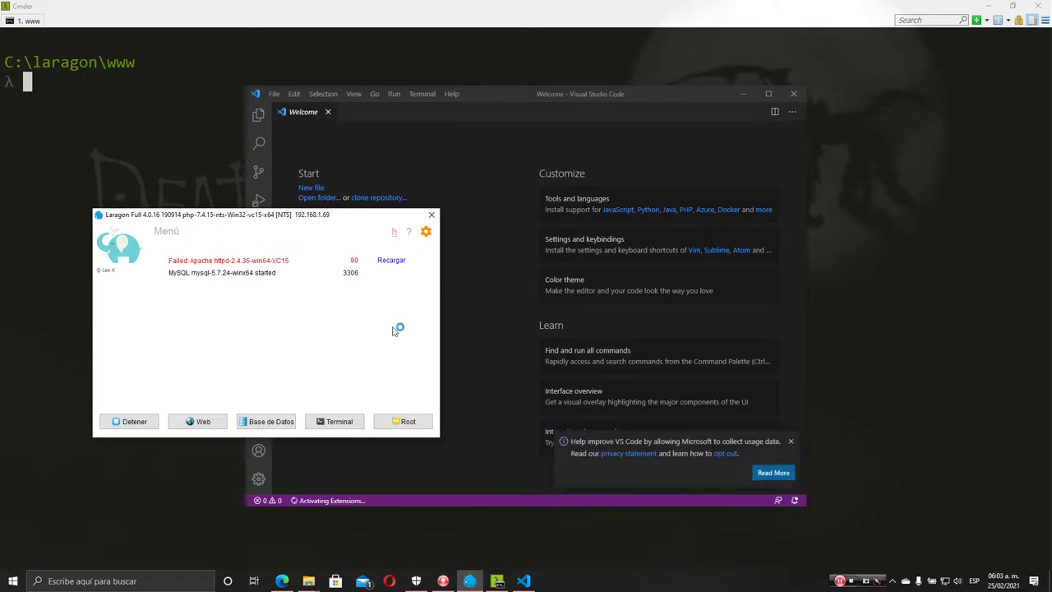
# Dismiss VS Code's usage-data notice and bring the Cmder terminal to the front
pyautogui.click(788, 442)
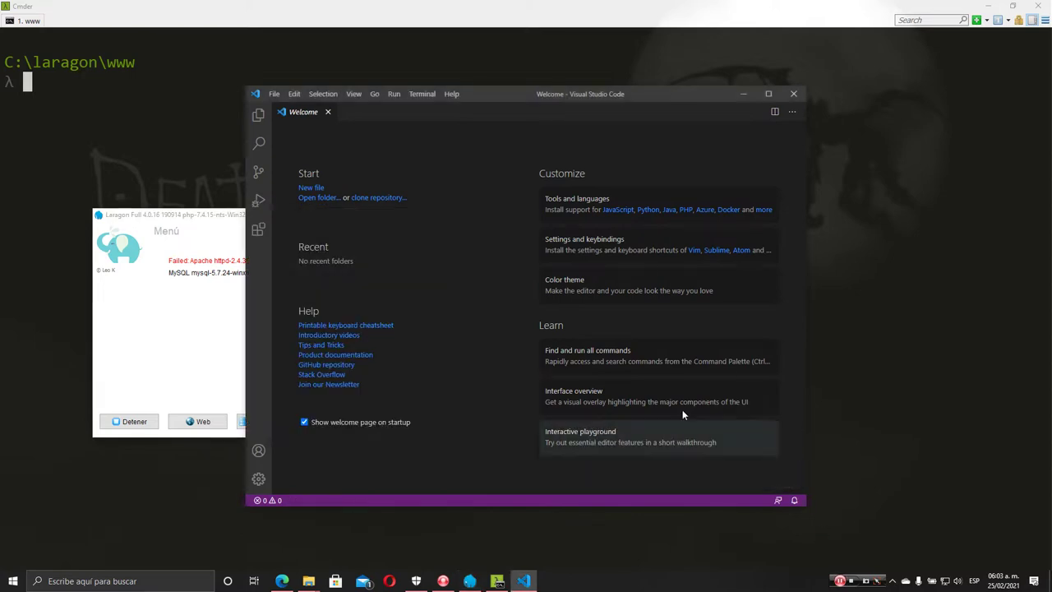
pyautogui.click(185, 326)
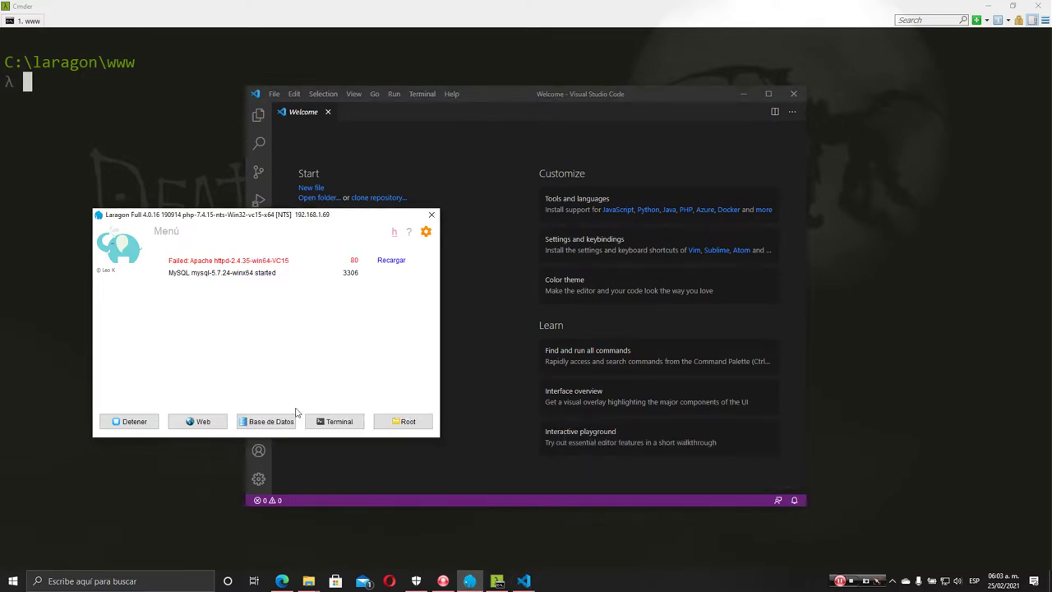
pyautogui.click(300, 23)
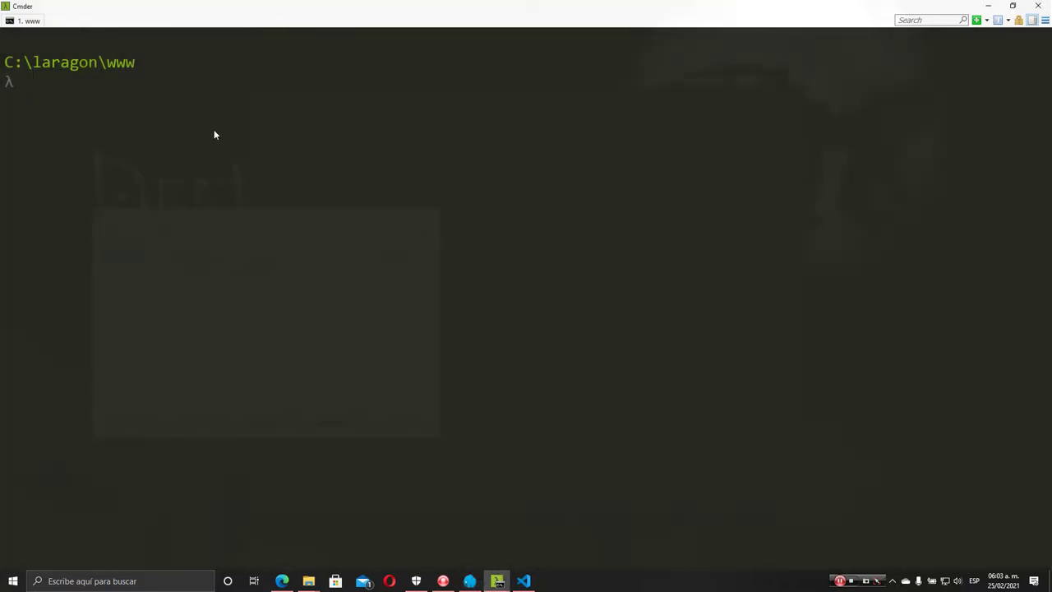
# Check the PHP version with php -v, then clear the Cmder console
pyautogui.write('php -v')
pyautogui.press('Return')
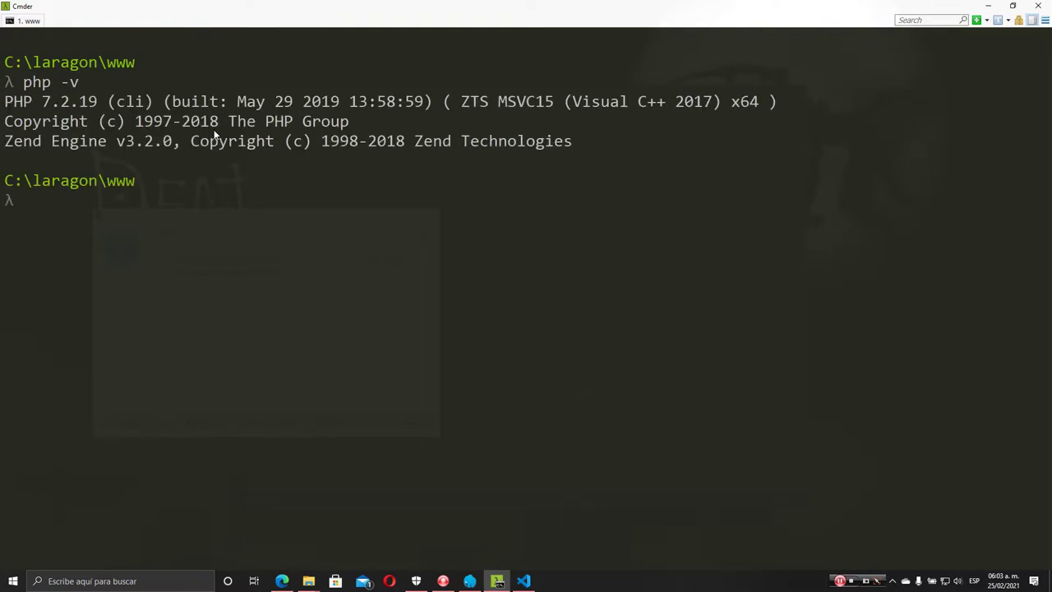
pyautogui.write('clear')
pyautogui.press('Return')
# Close the Cmder, Laragon and Visual Studio Code windows
pyautogui.click(1038, 5)
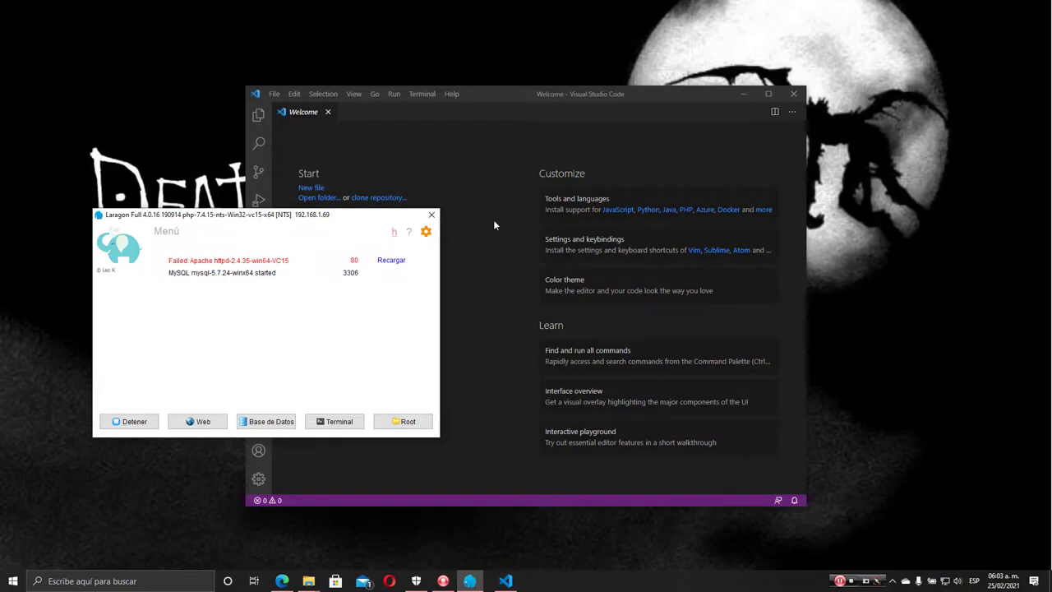
pyautogui.click(431, 216)
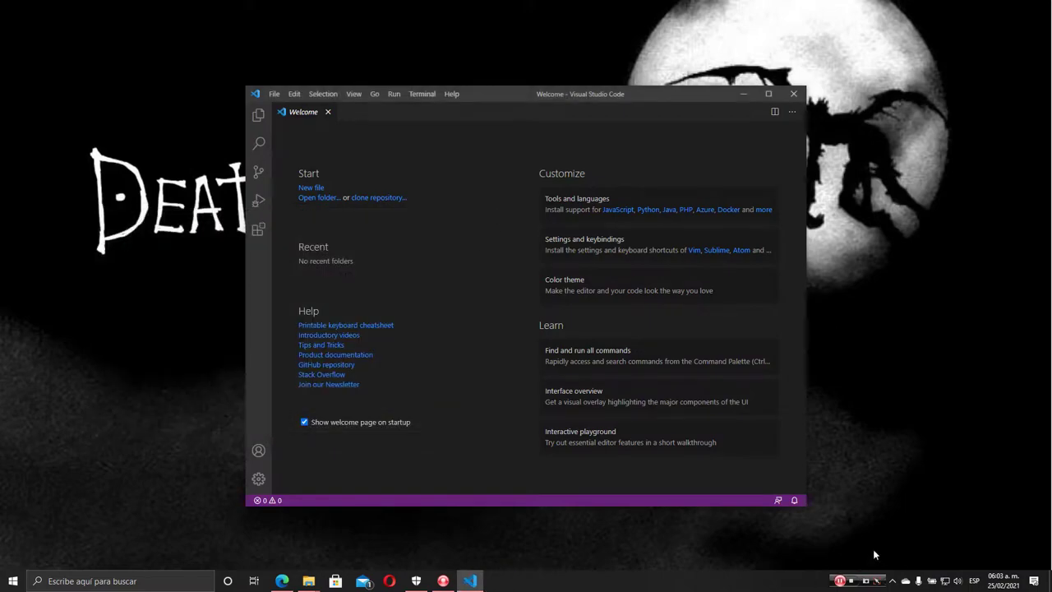
pyautogui.click(796, 95)
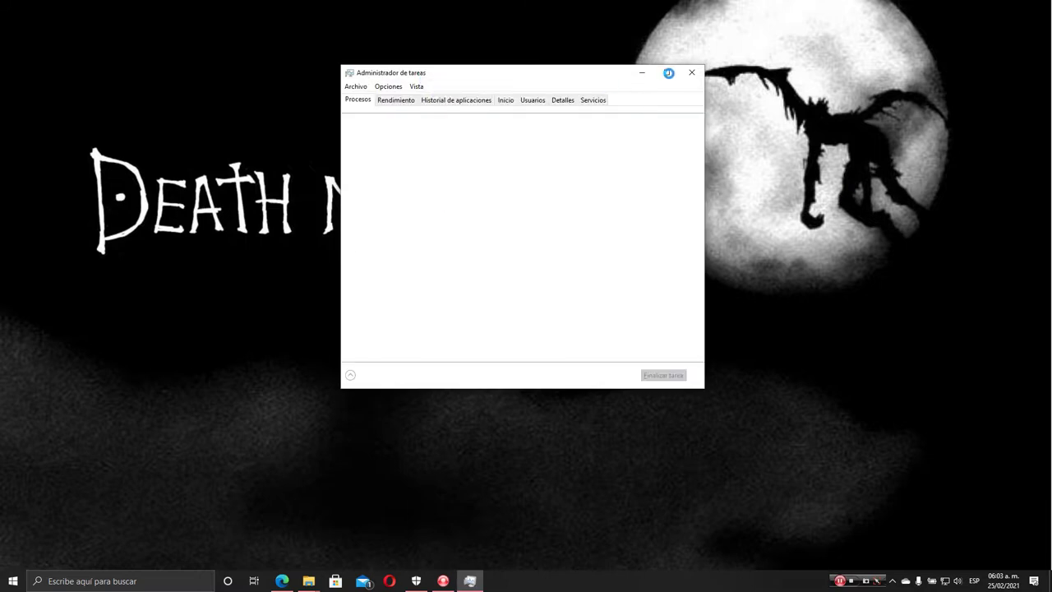
# Maximize Task Manager and end the Laragon (32 bits) process
pyautogui.click(667, 73)
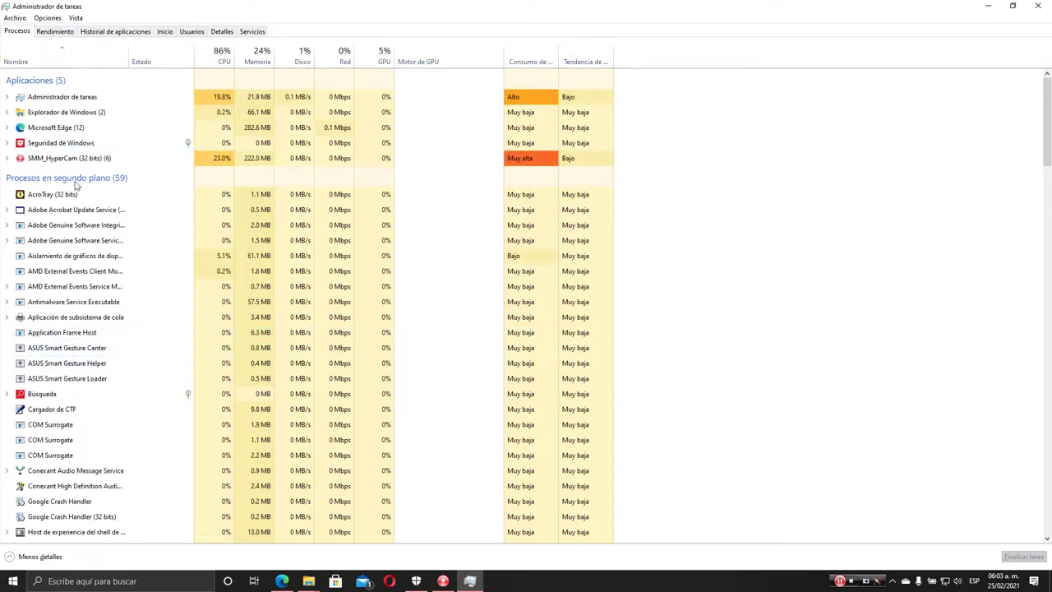
pyautogui.scroll(-3, 74, 350)
pyautogui.scroll(-6, 75, 355)
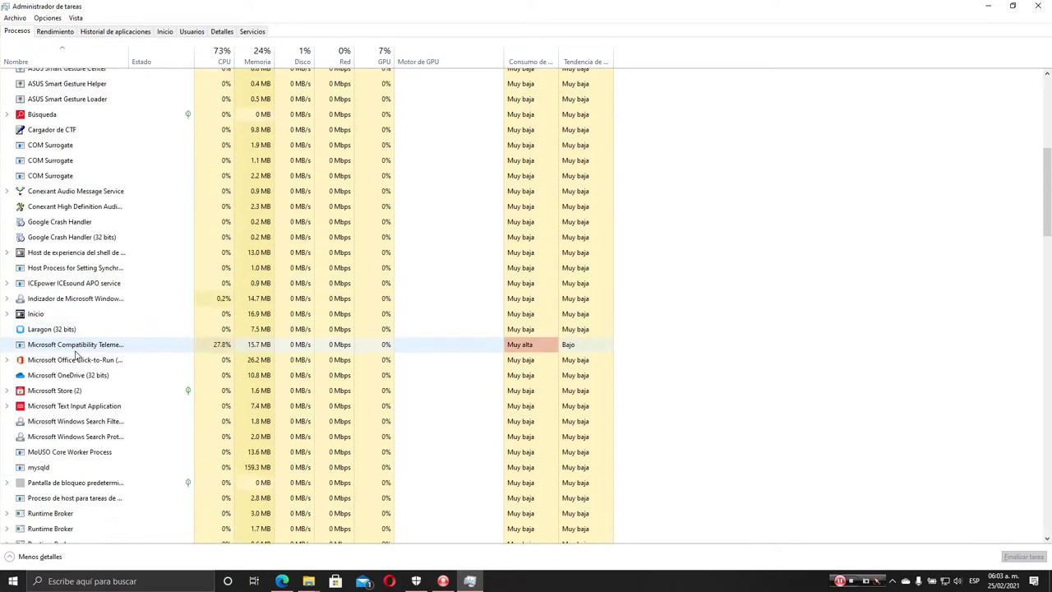
pyautogui.click(74, 216)
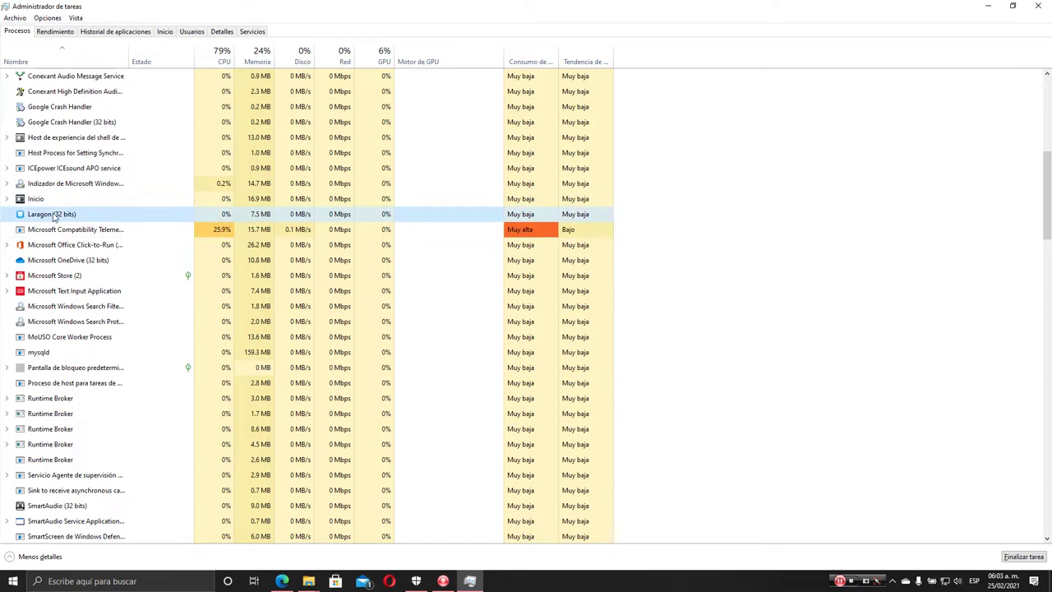
pyautogui.click(892, 580)
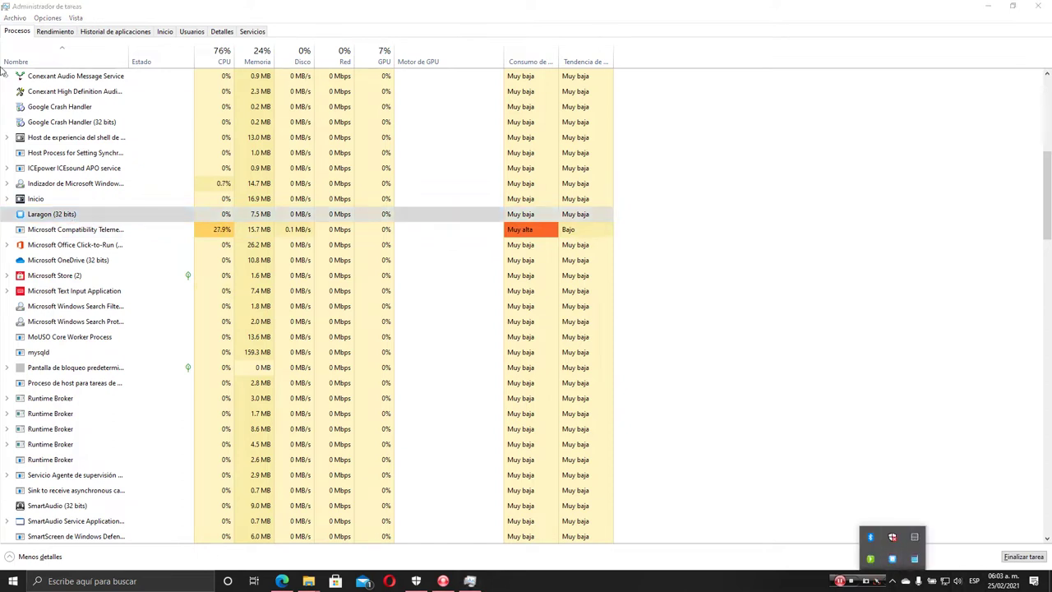
pyautogui.rightClick(46, 218)
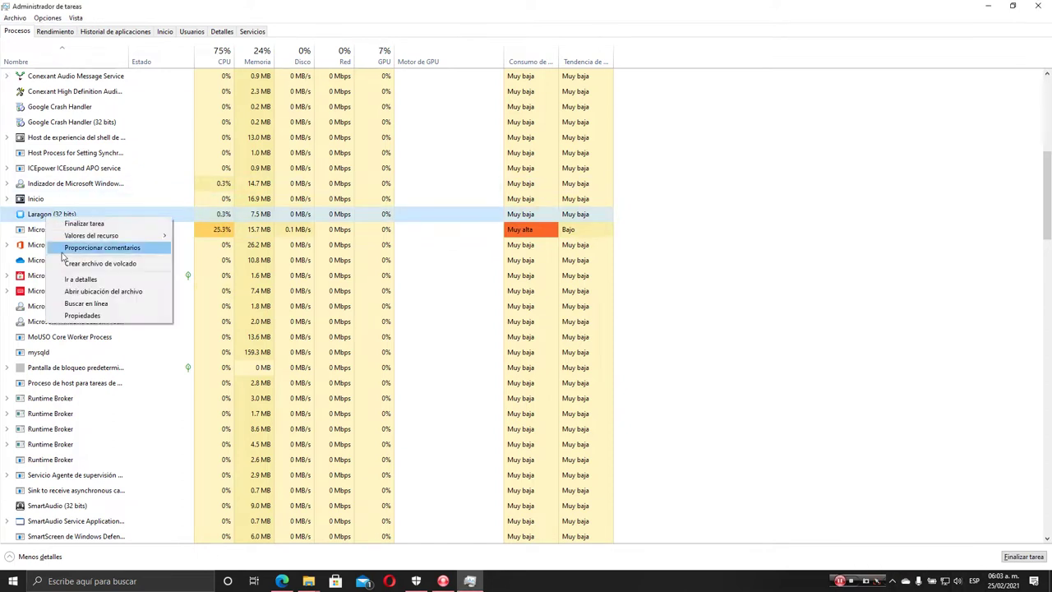
pyautogui.click(109, 224)
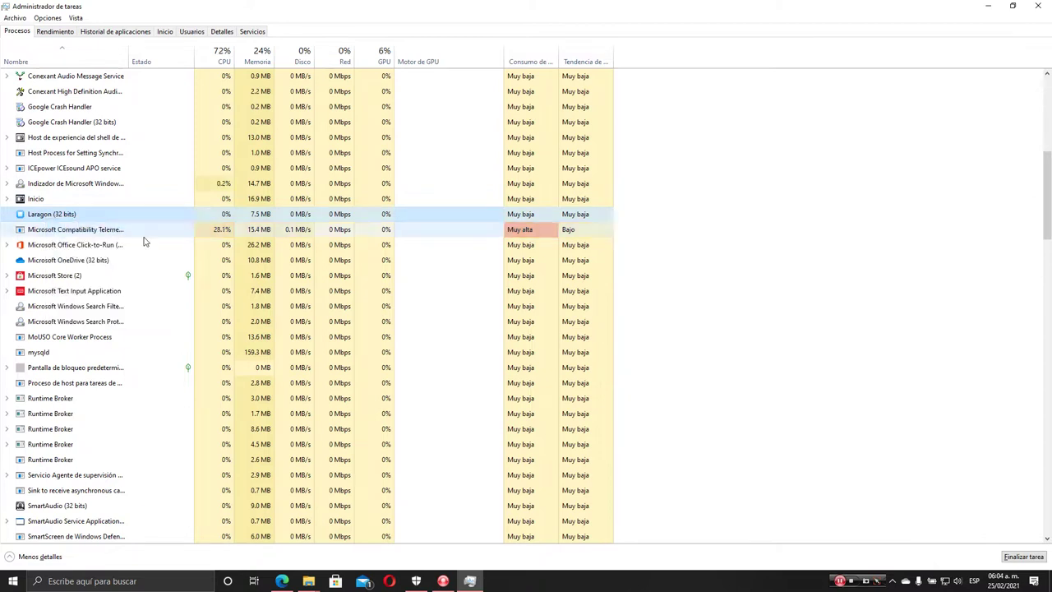
# Find the mysqld process in the list and end it
pyautogui.scroll(-2, 94, 332)
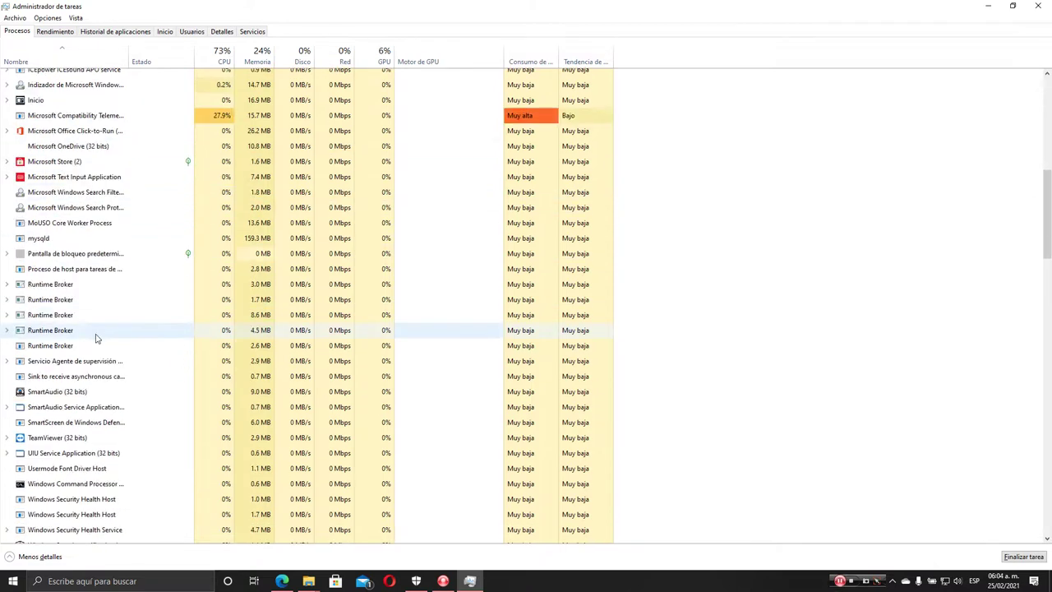
pyautogui.scroll(-2, 96, 338)
pyautogui.scroll(10, 96, 338)
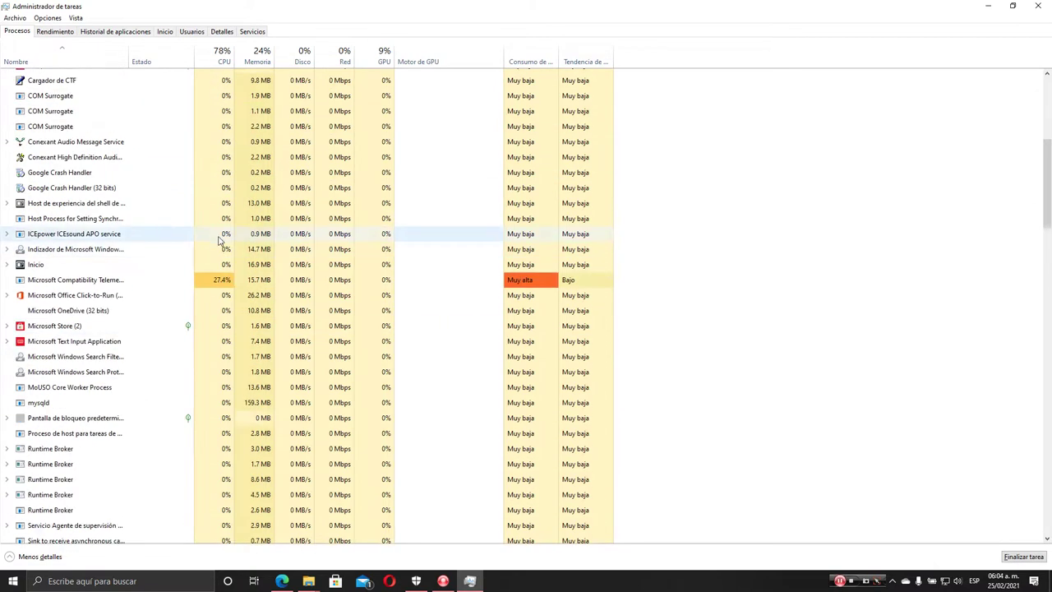
pyautogui.scroll(2, 57, 181)
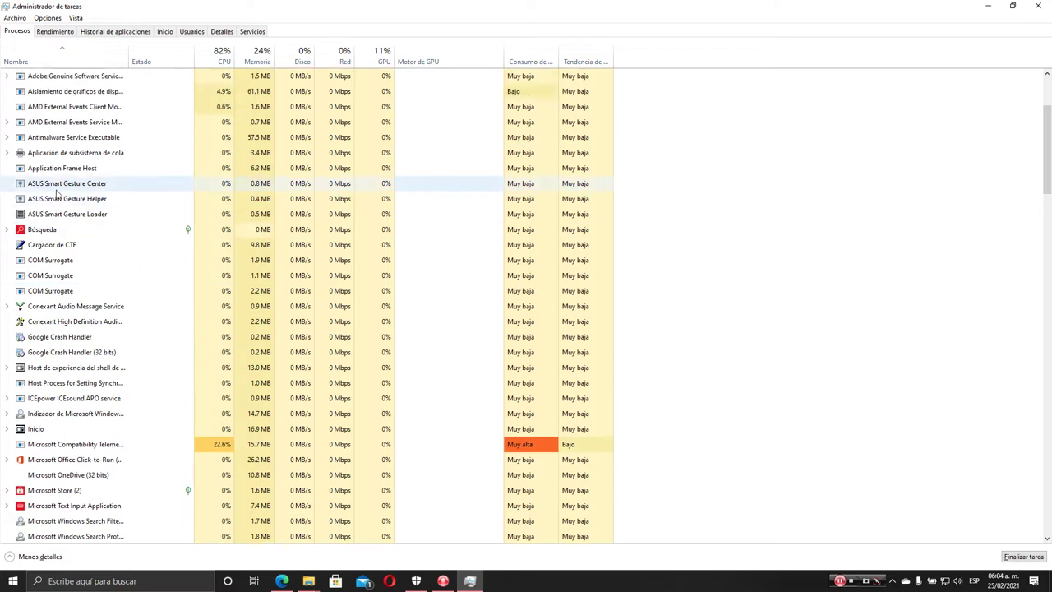
pyautogui.scroll(-4, 57, 212)
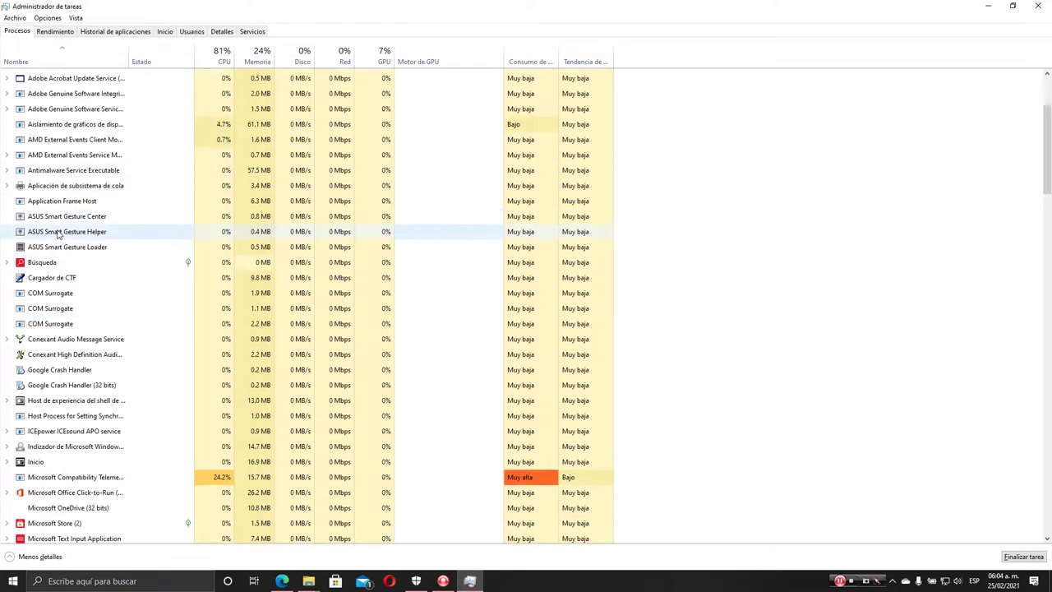
pyautogui.scroll(-5, 51, 288)
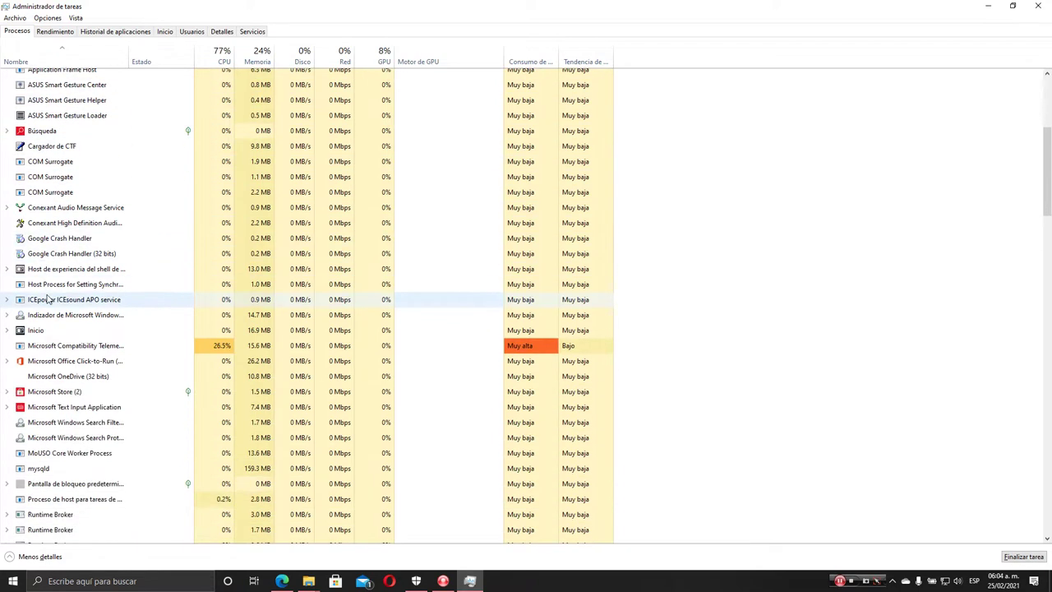
pyautogui.scroll(-4, 47, 301)
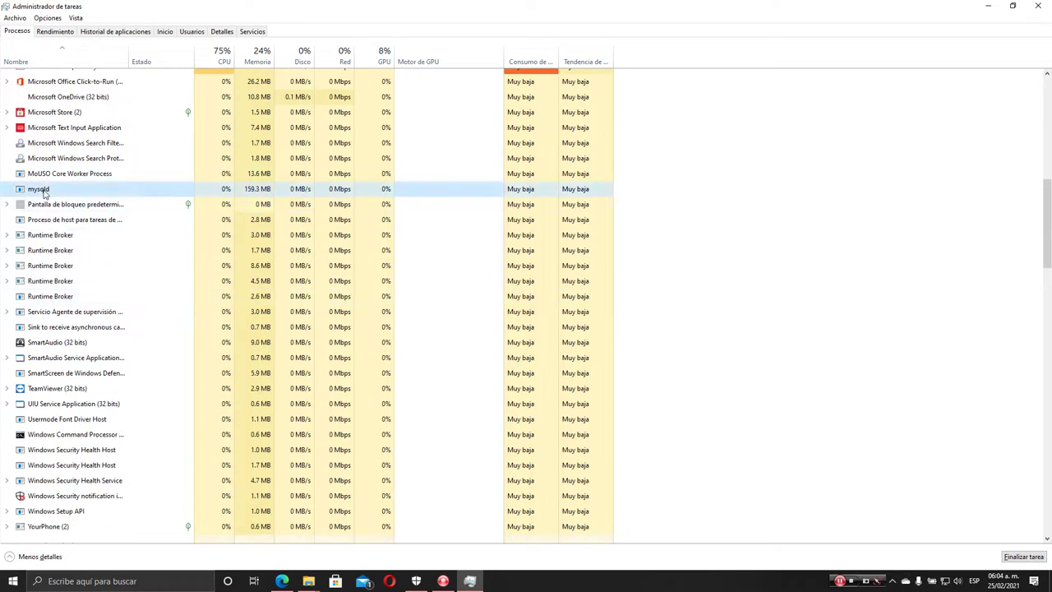
pyautogui.rightClick(42, 190)
pyautogui.click(74, 197)
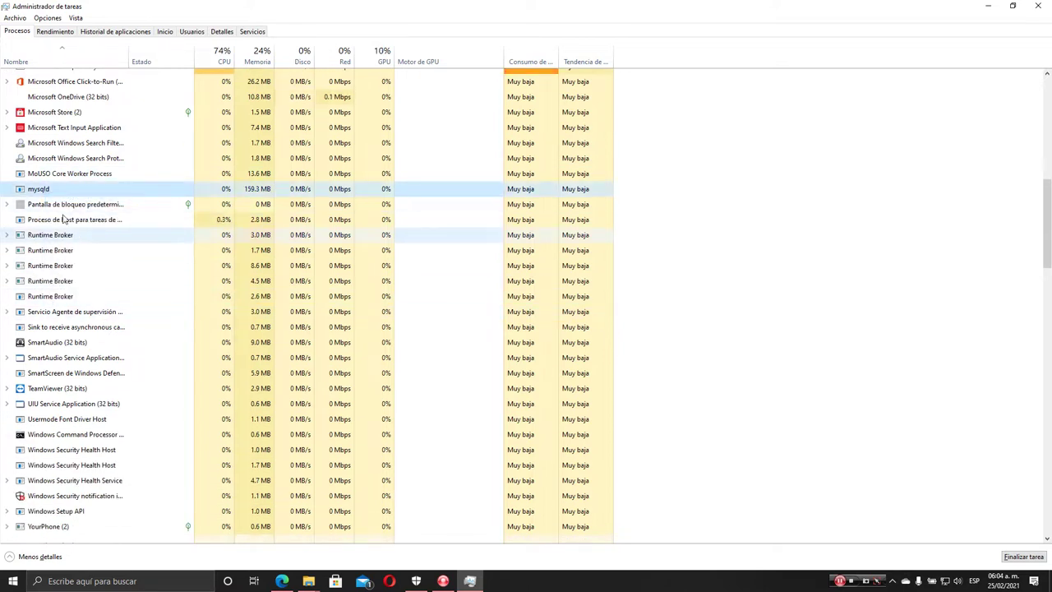
# Review the process list, then restore Task Manager's size and minimize it
pyautogui.scroll(-2, 70, 370)
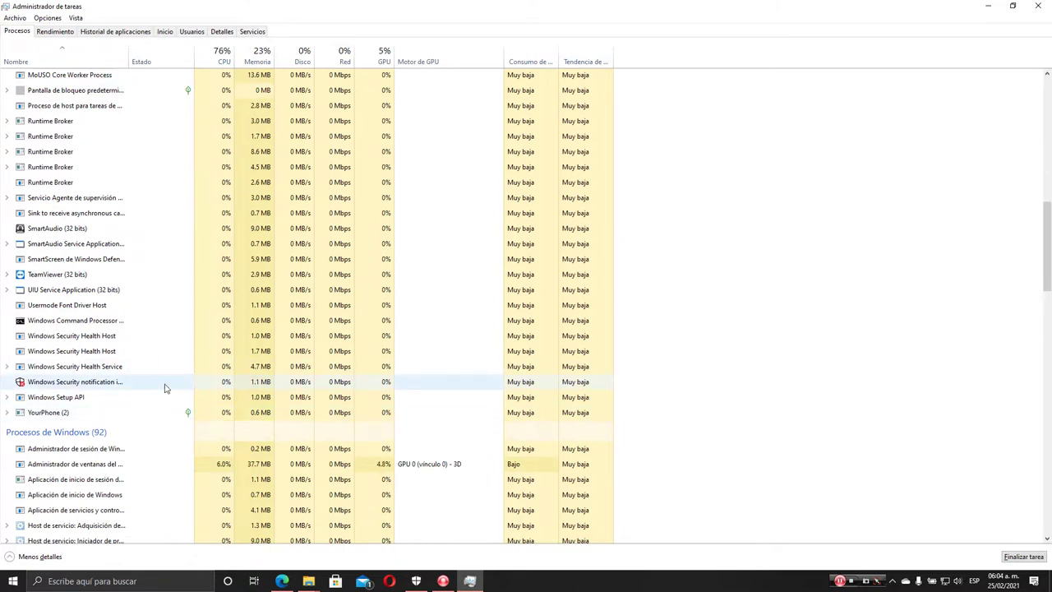
pyautogui.scroll(-5, 164, 380)
pyautogui.scroll(5, 164, 386)
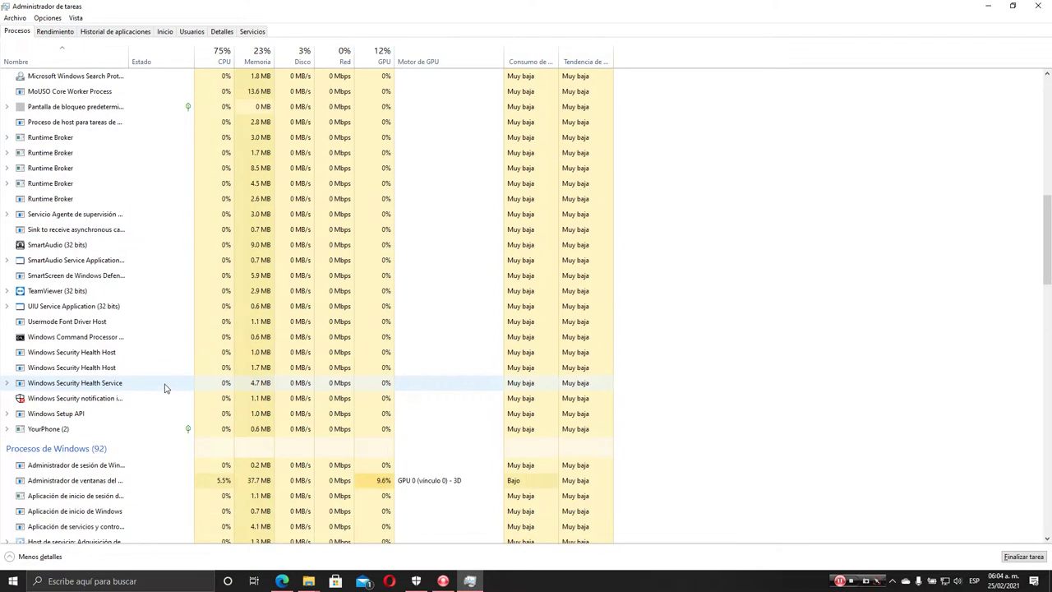
pyautogui.scroll(3, 165, 387)
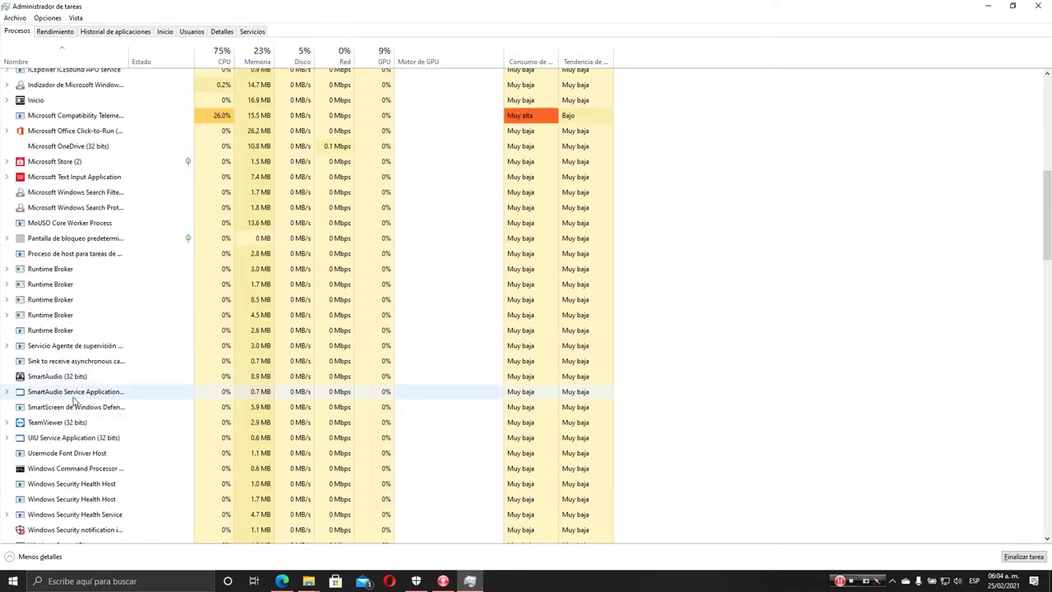
pyautogui.scroll(7, 72, 394)
pyautogui.scroll(3, 57, 306)
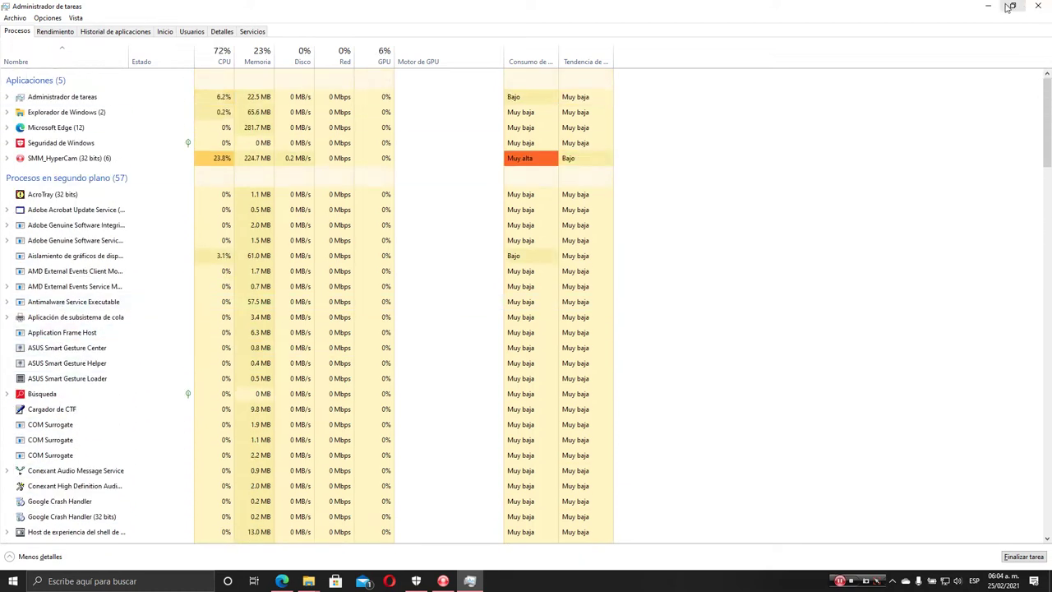
pyautogui.click(1009, 7)
pyautogui.click(641, 71)
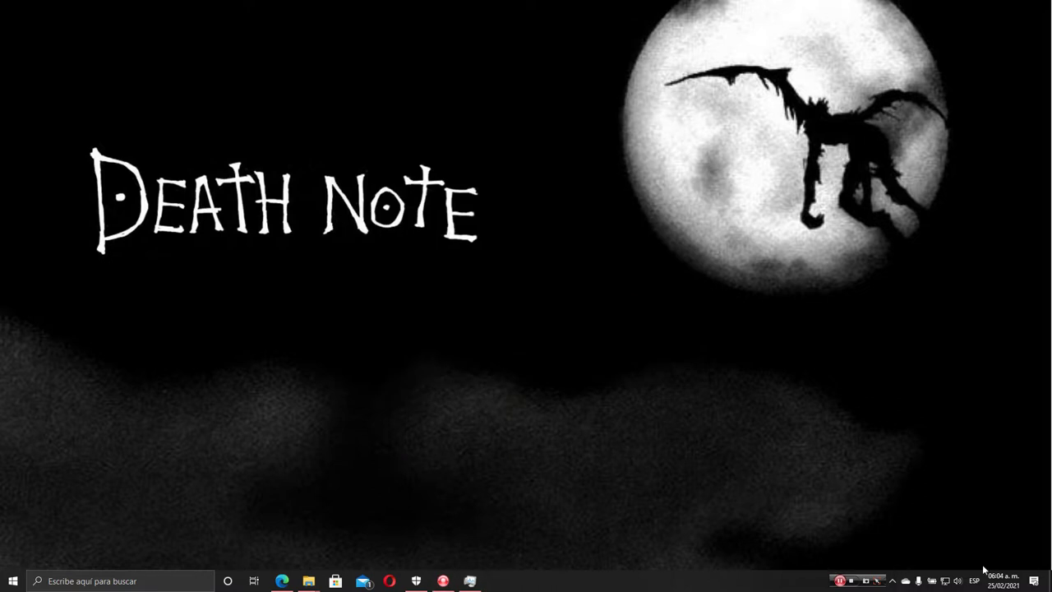
pyautogui.click(893, 581)
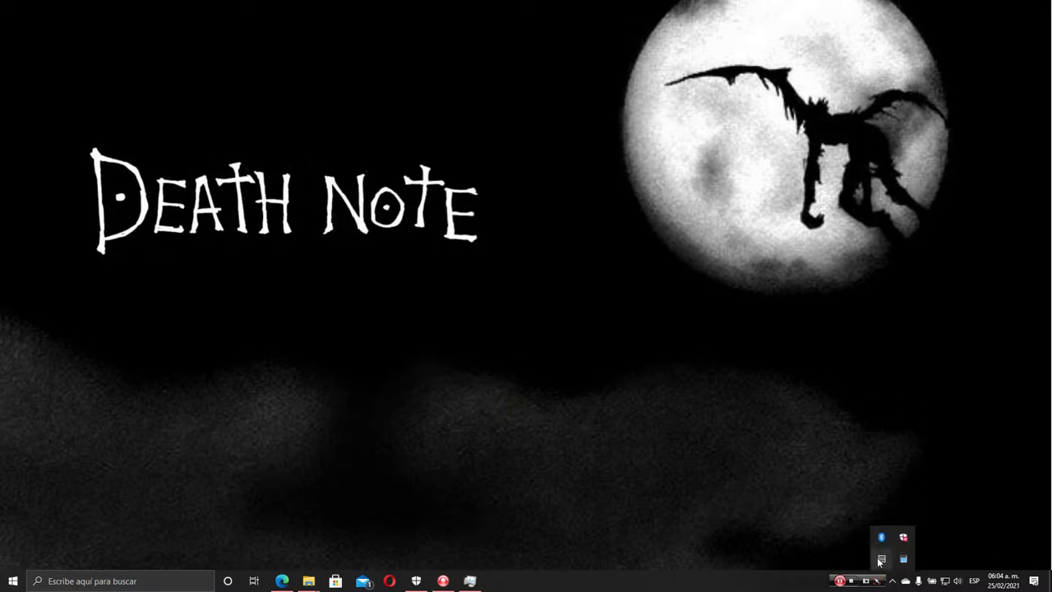
pyautogui.click(727, 458)
pyautogui.press('super')
pyautogui.write('cmd')
pyautogui.press('Return')
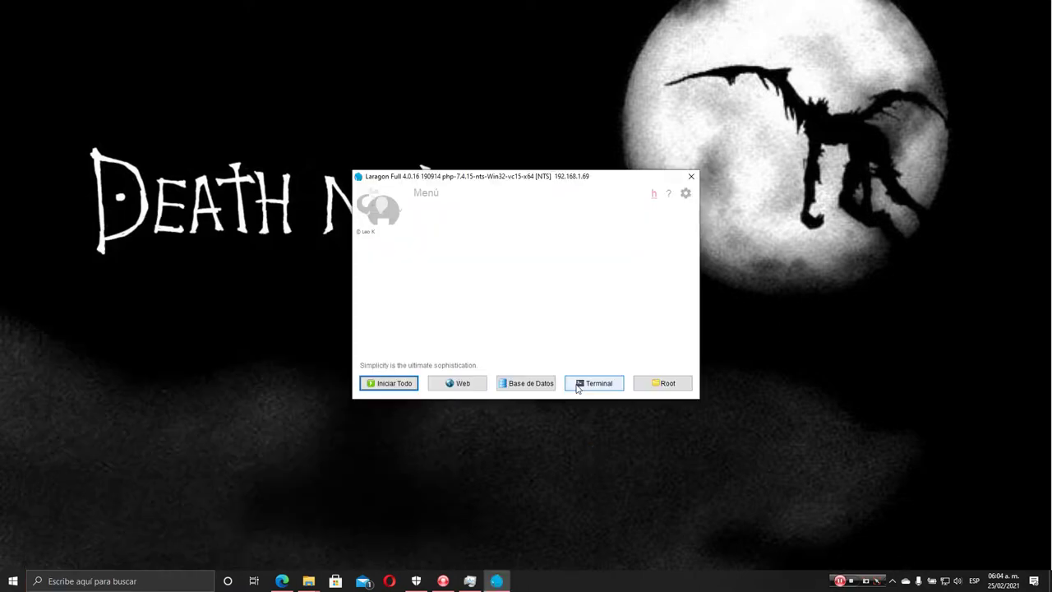
pyautogui.click(579, 387)
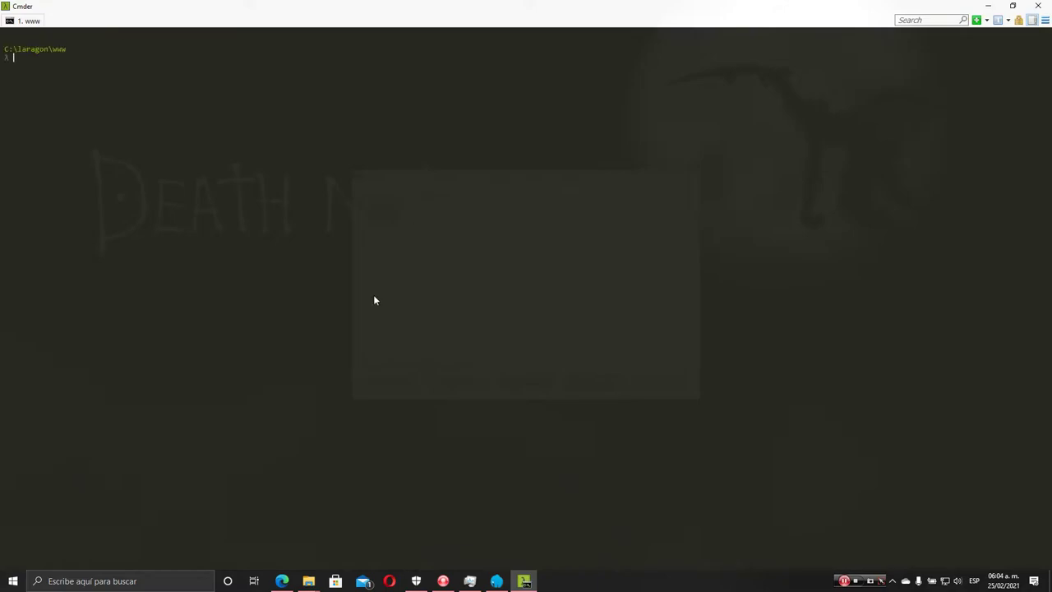
# Check versions in Cmder: php -v shows PHP 7.4.15, composer -v shows 2.0.11
pyautogui.write('ph')
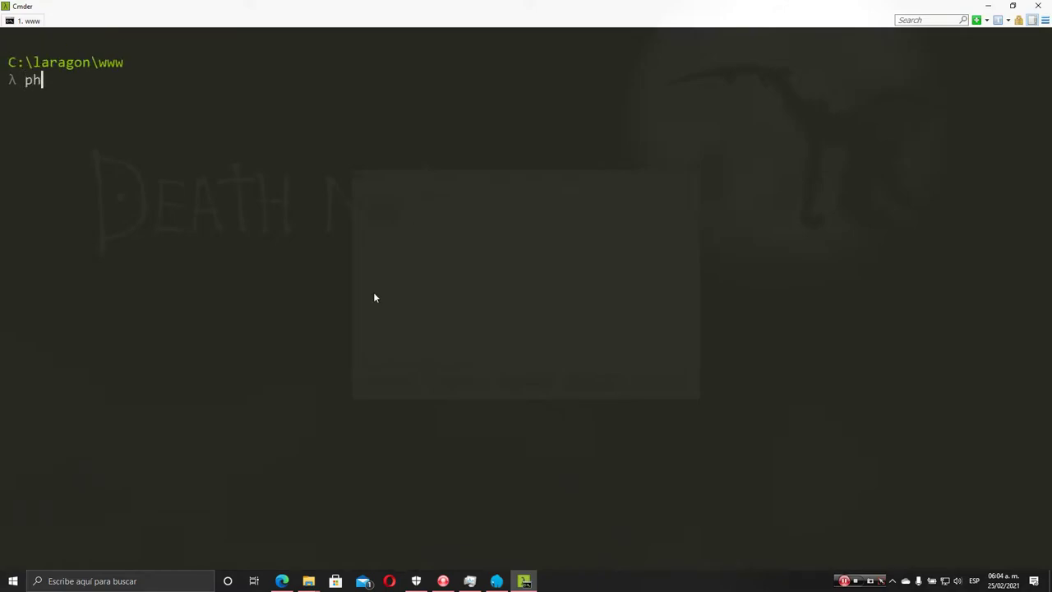
pyautogui.write('p -v')
pyautogui.press('Return')
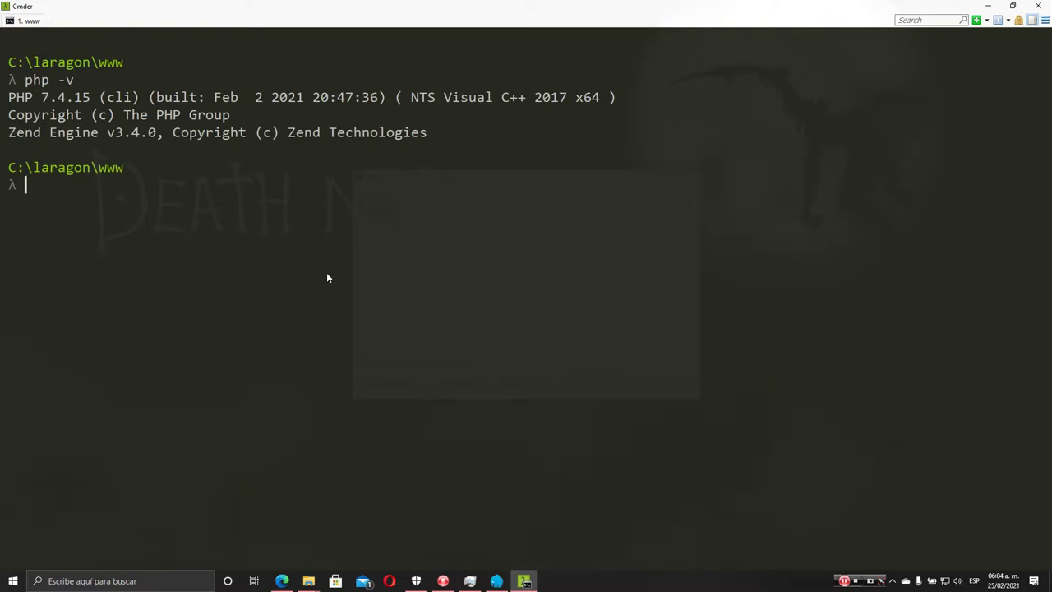
pyautogui.write('composer -v')
pyautogui.press('Return')
pyautogui.scroll(20, 447, 79)
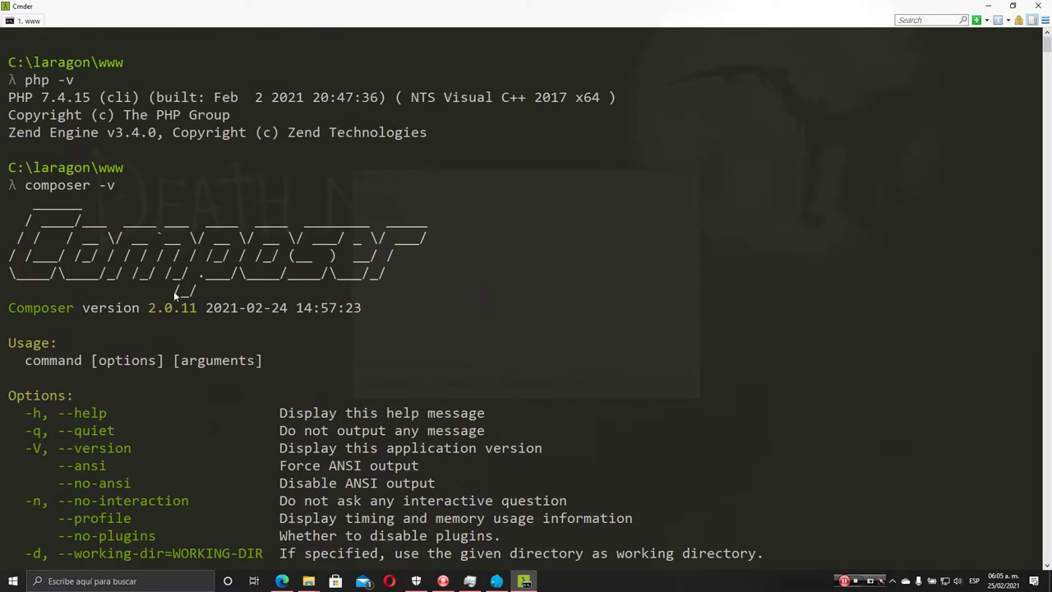
# Clear the console and start typing composer create-project --prefer-dist laravel/laravel
pyautogui.write('clear')
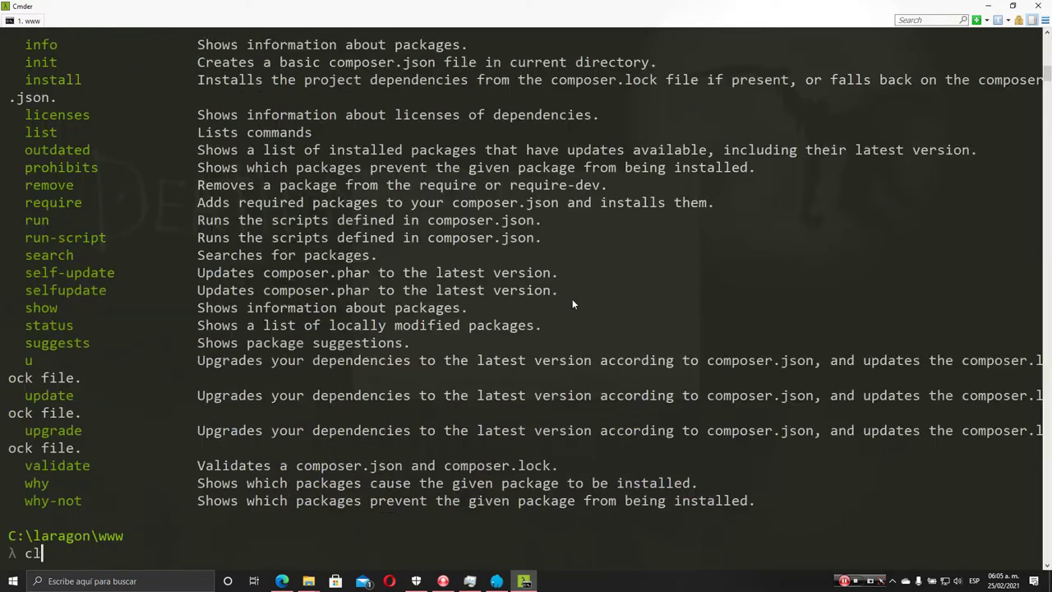
pyautogui.press('Return')
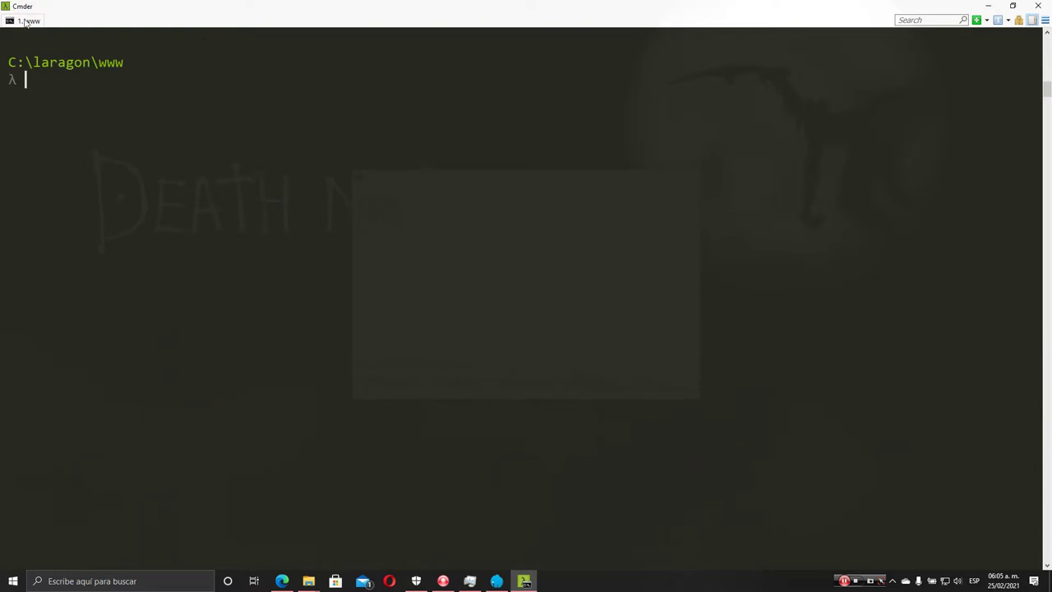
pyautogui.doubleClick(113, 65)
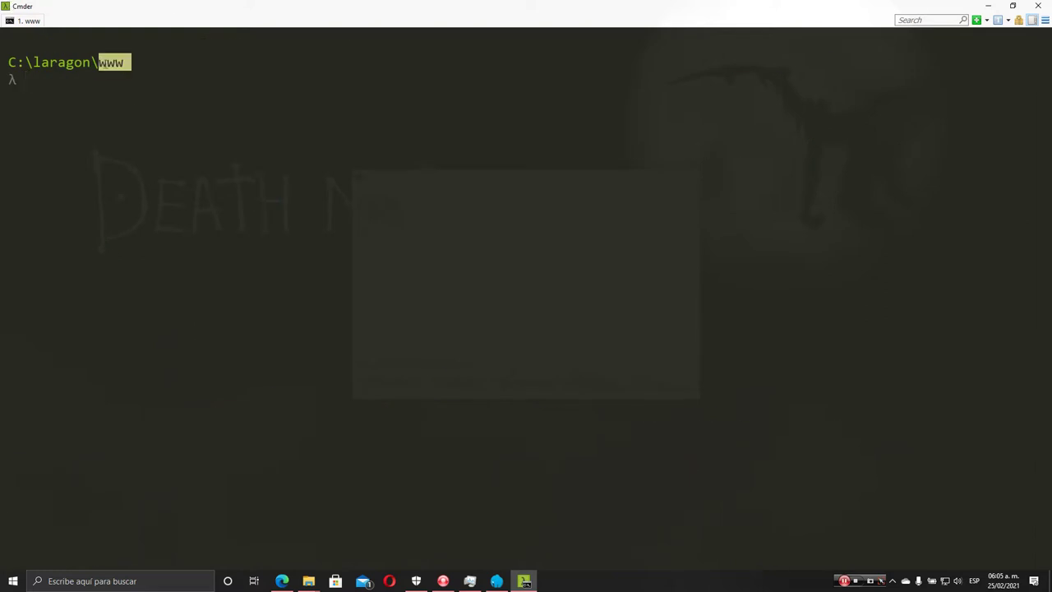
pyautogui.click(82, 88)
pyautogui.write('comp')
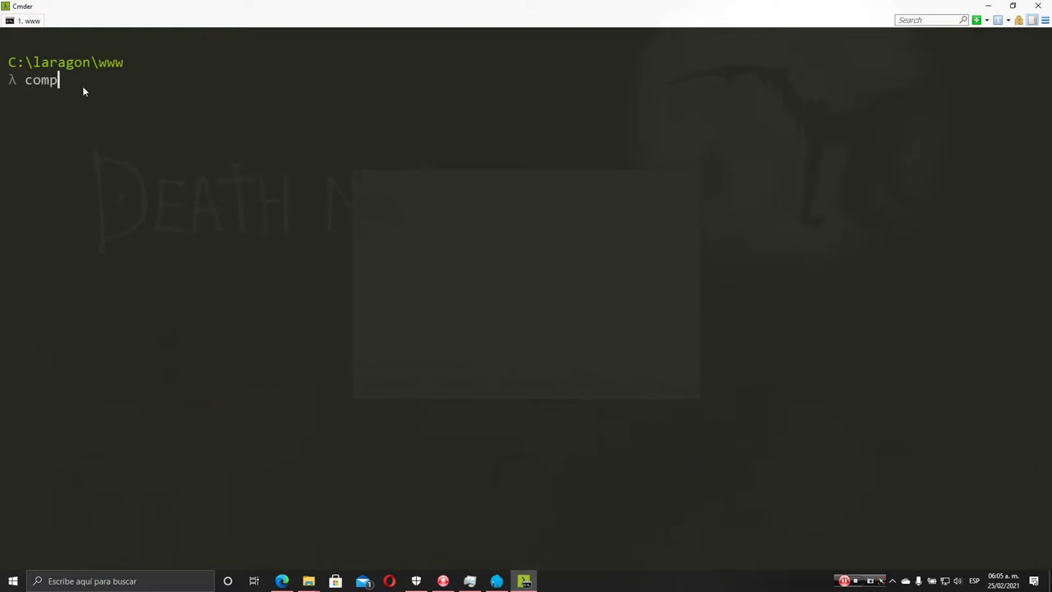
pyautogui.write('oser create-project ')
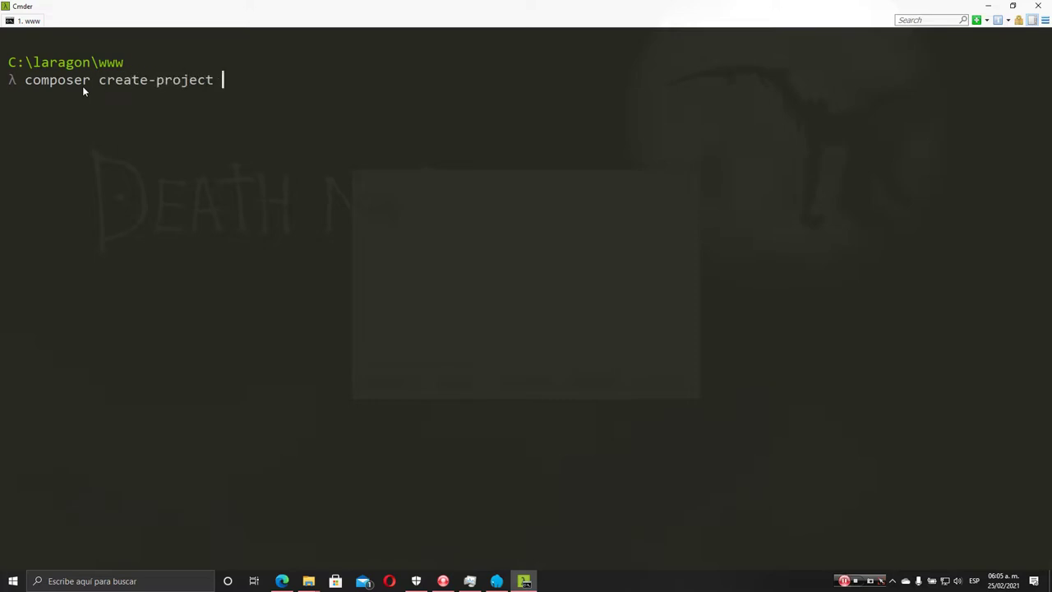
pyautogui.write('--prefer-dist laravel/laravel')
# Run composer create-project --prefer-dist laravel/laravel to build the laravel project folder
pyautogui.press('Return')
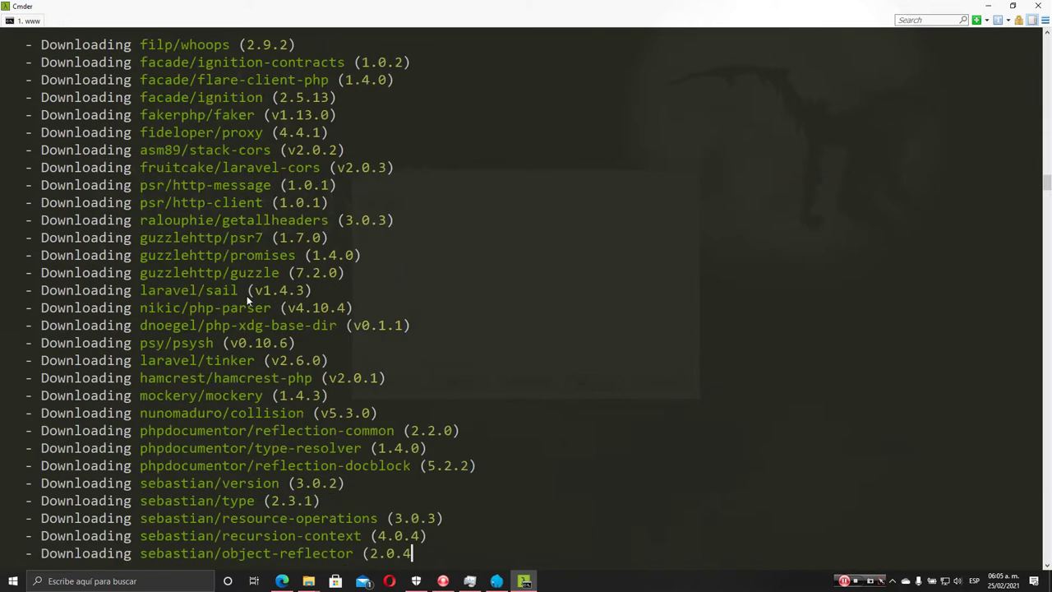
# Inspect C:\laragon\www\laravel in File Explorer to confirm the project files, then minimize Explorer
pyautogui.moveTo(308, 581)
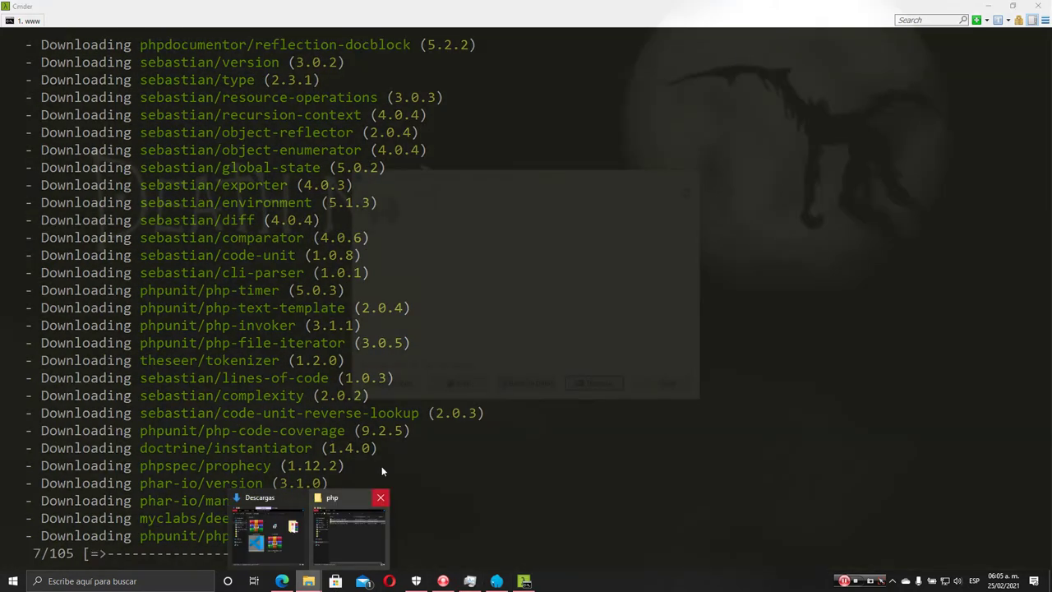
pyautogui.click(343, 531)
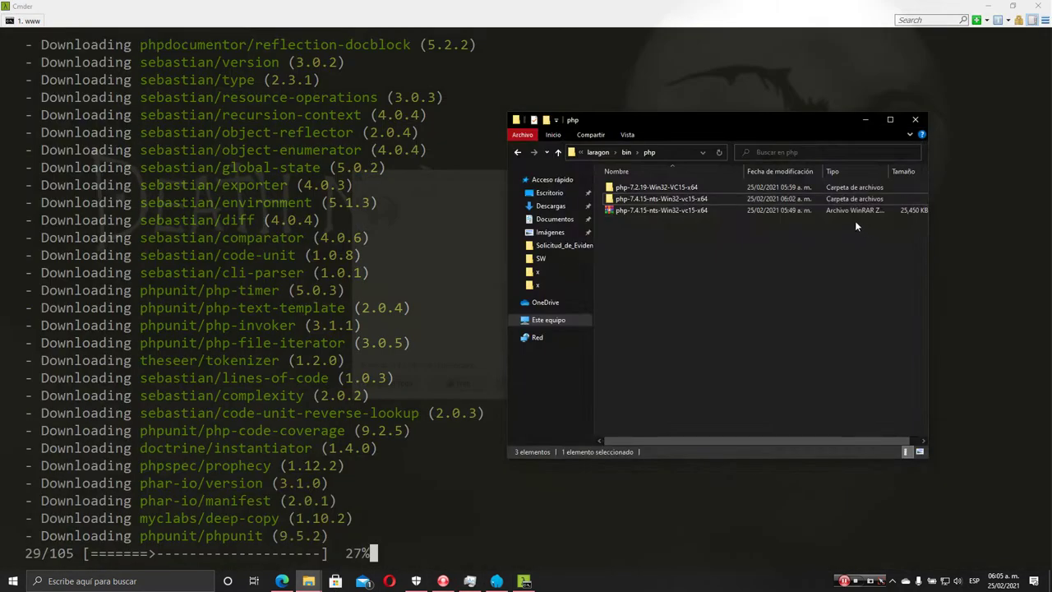
pyautogui.click(598, 152)
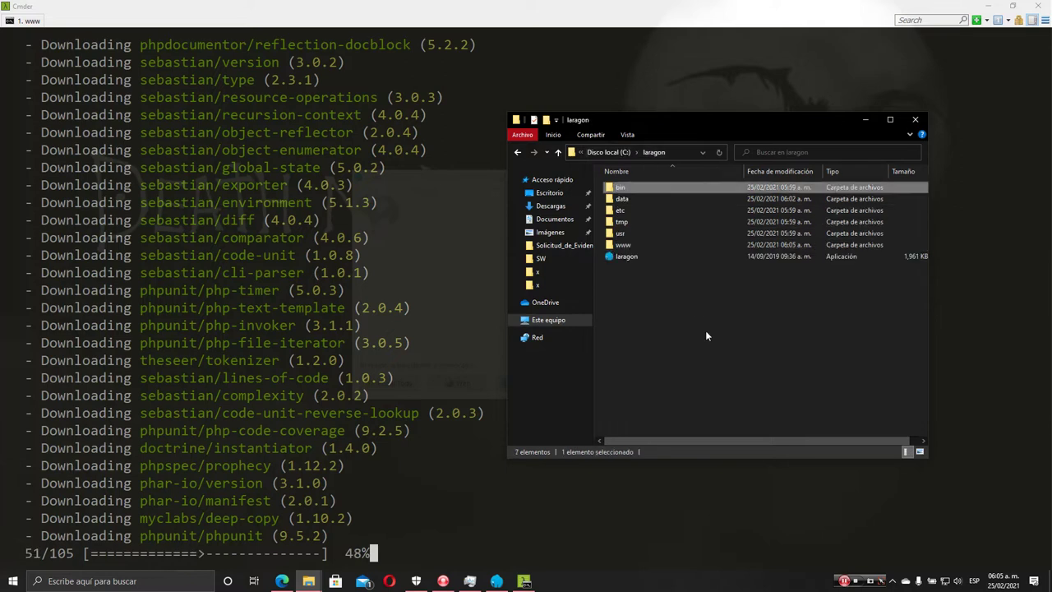
pyautogui.click(628, 246)
pyautogui.doubleClick(629, 245)
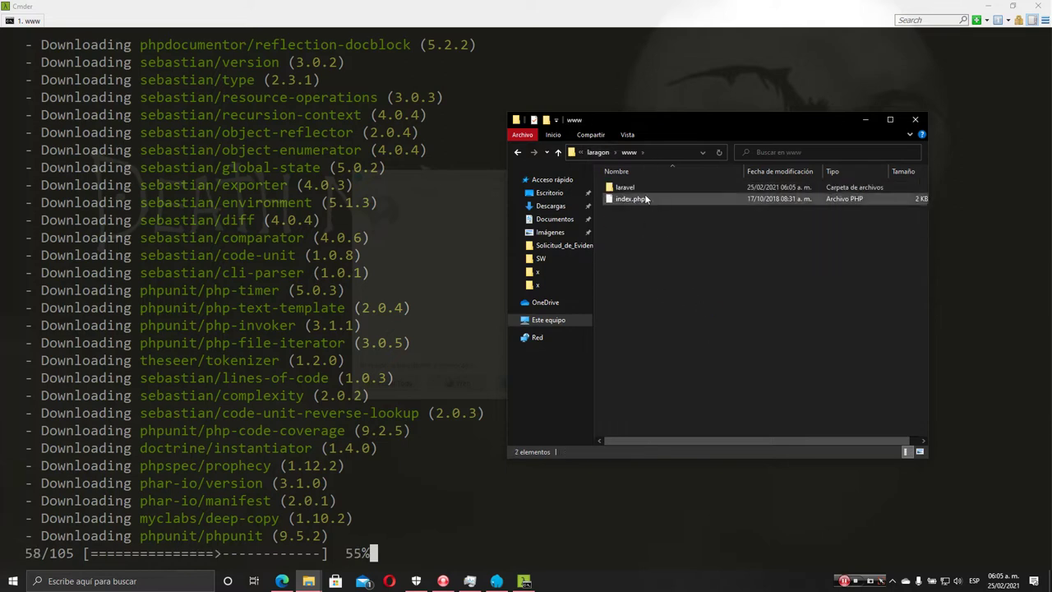
pyautogui.doubleClick(628, 187)
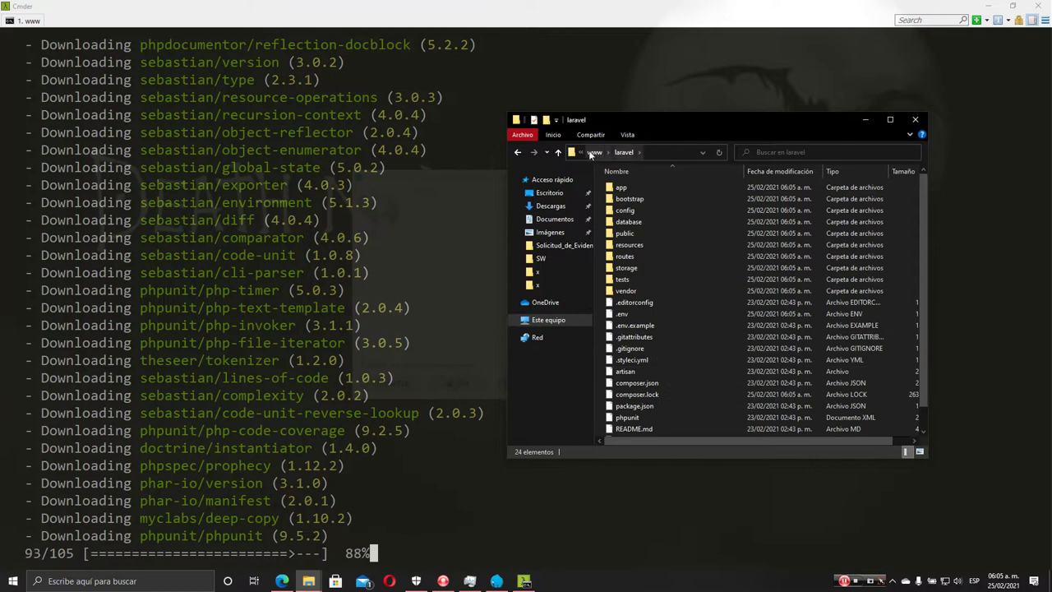
pyautogui.click(592, 151)
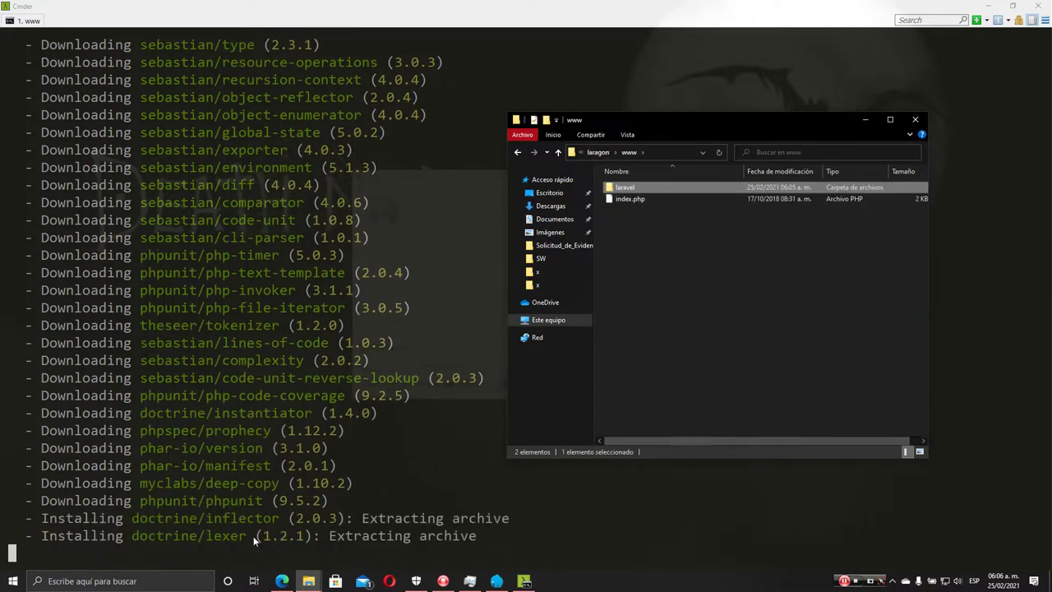
pyautogui.click(726, 240)
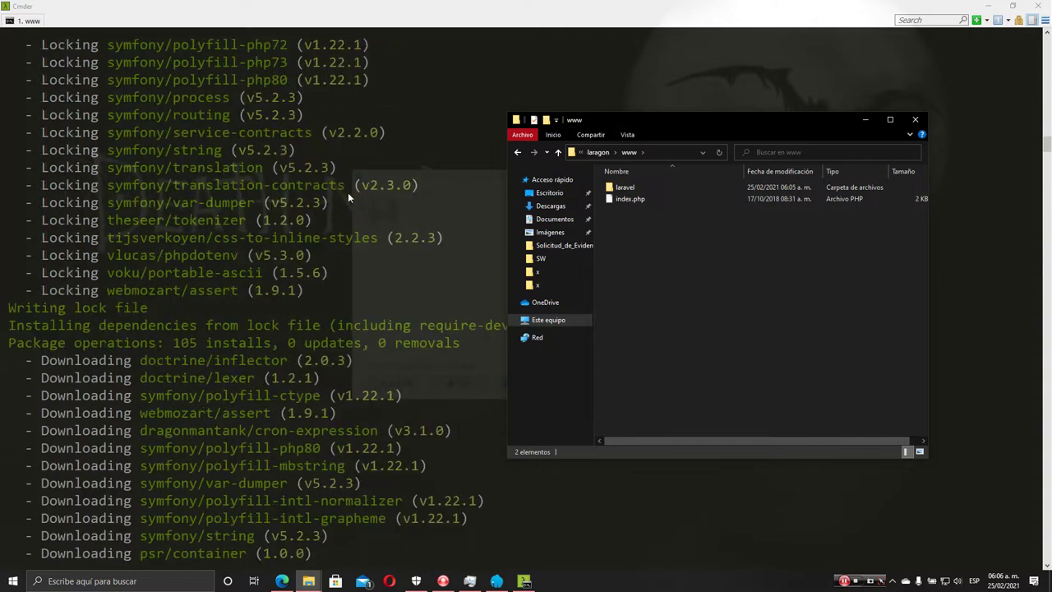
pyautogui.scroll(20, 348, 193)
pyautogui.scroll(-8, 385, 206)
pyautogui.scroll(-15, 402, 227)
pyautogui.scroll(-2, 635, 222)
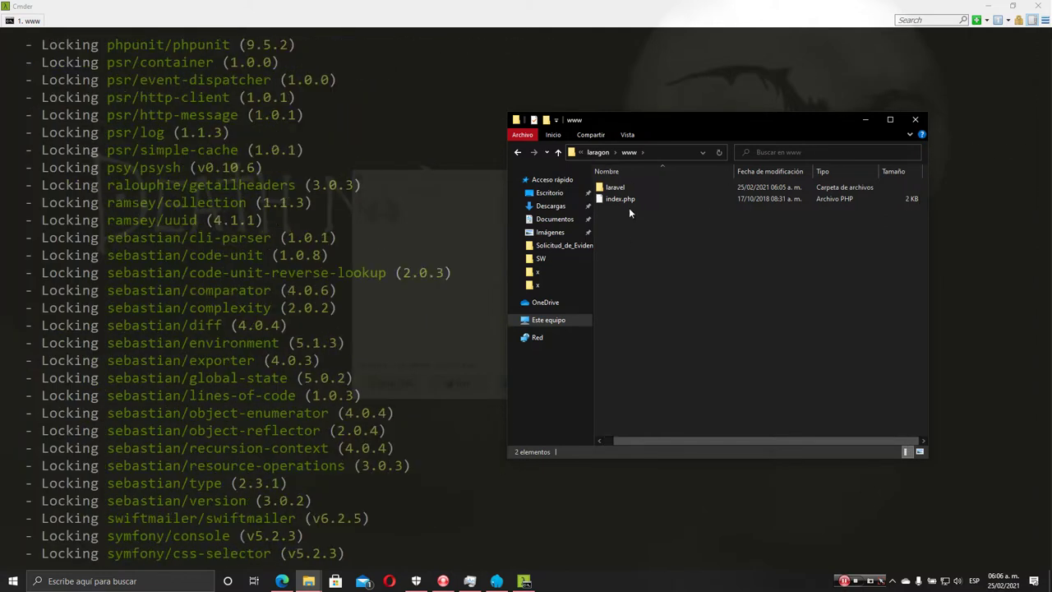
pyautogui.click(866, 120)
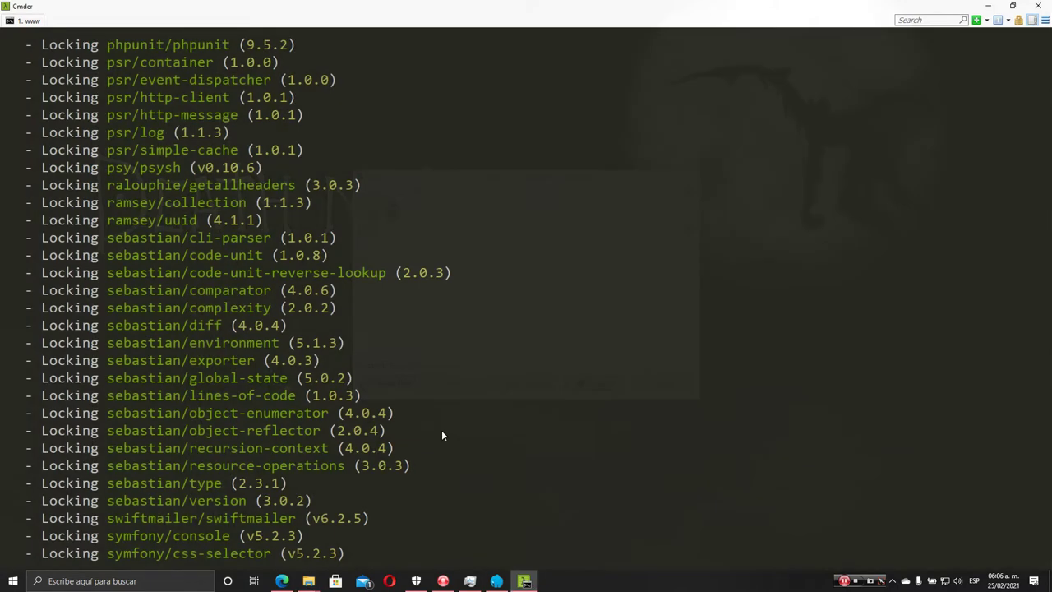
# Scroll through Composer's package extraction log, then bring Laragon's control panel forward
pyautogui.scroll(-10, 441, 429)
pyautogui.scroll(-20, 448, 447)
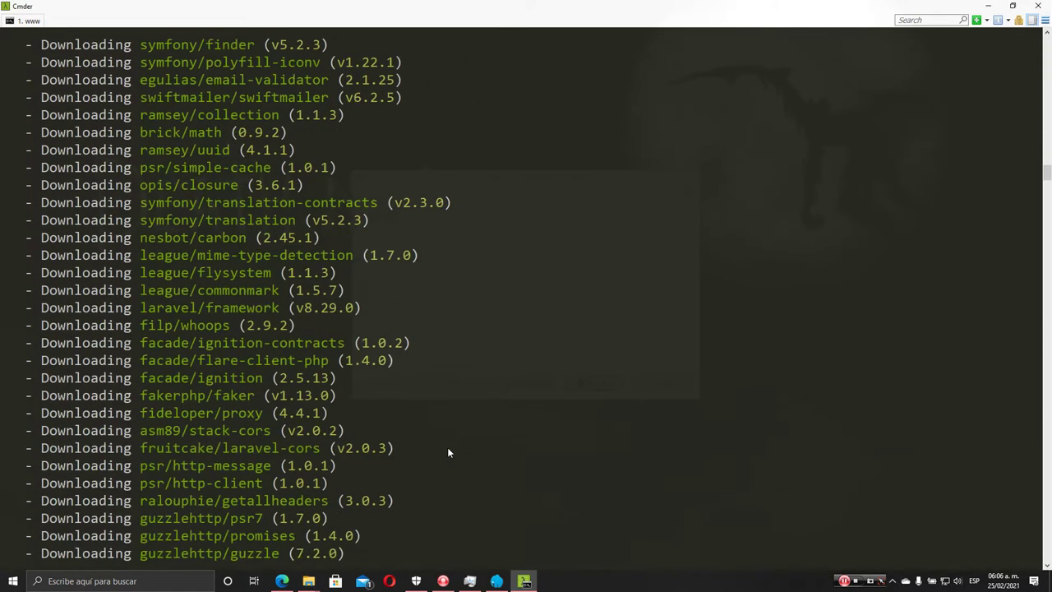
pyautogui.scroll(-20, 451, 450)
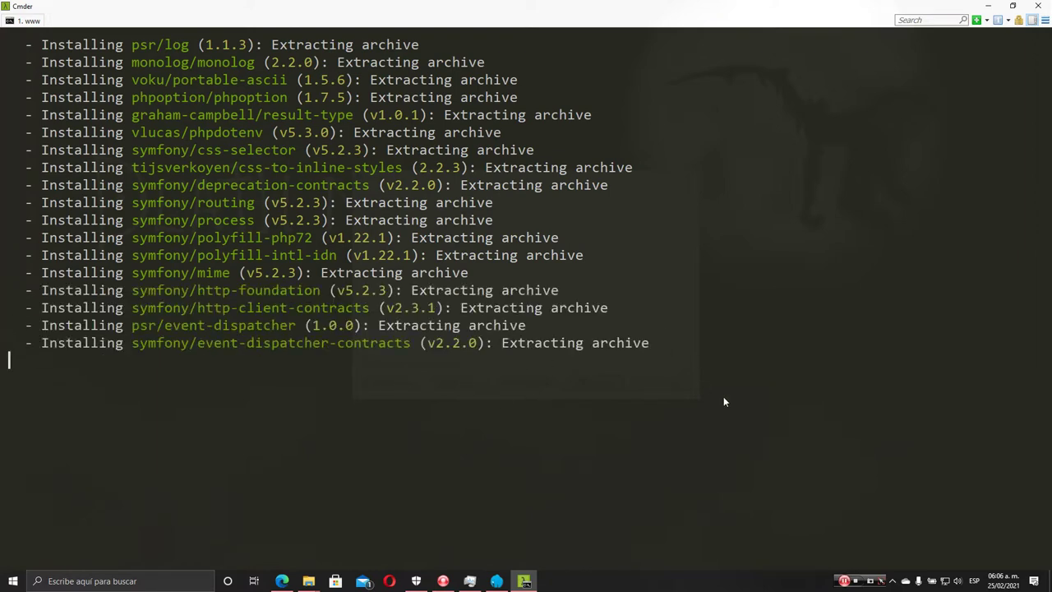
pyautogui.keyDown('ctrl'); pyautogui.scroll(-1, 723, 396); pyautogui.keyUp('ctrl')
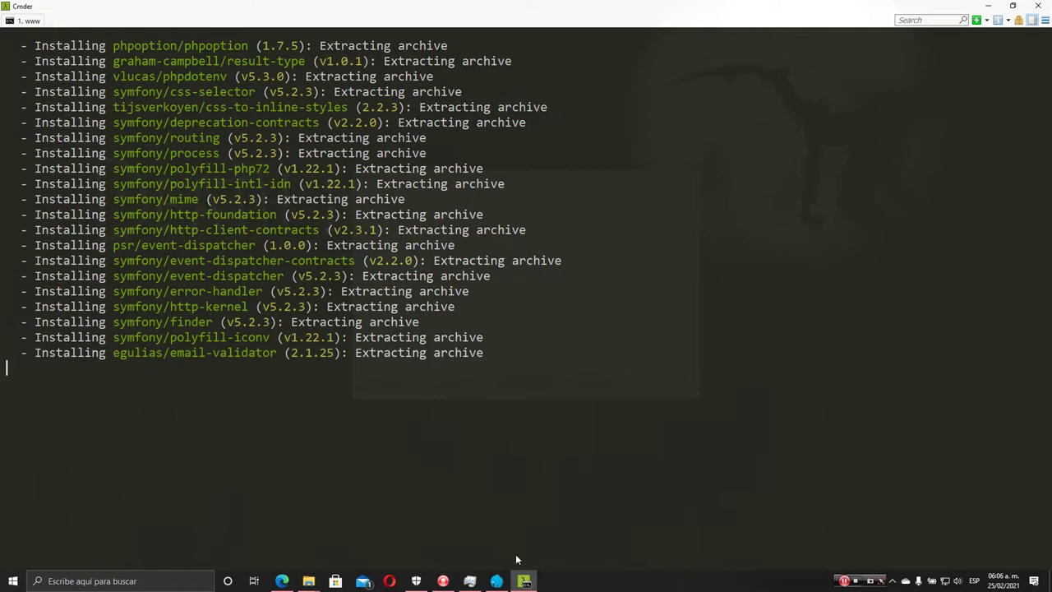
pyautogui.click(496, 581)
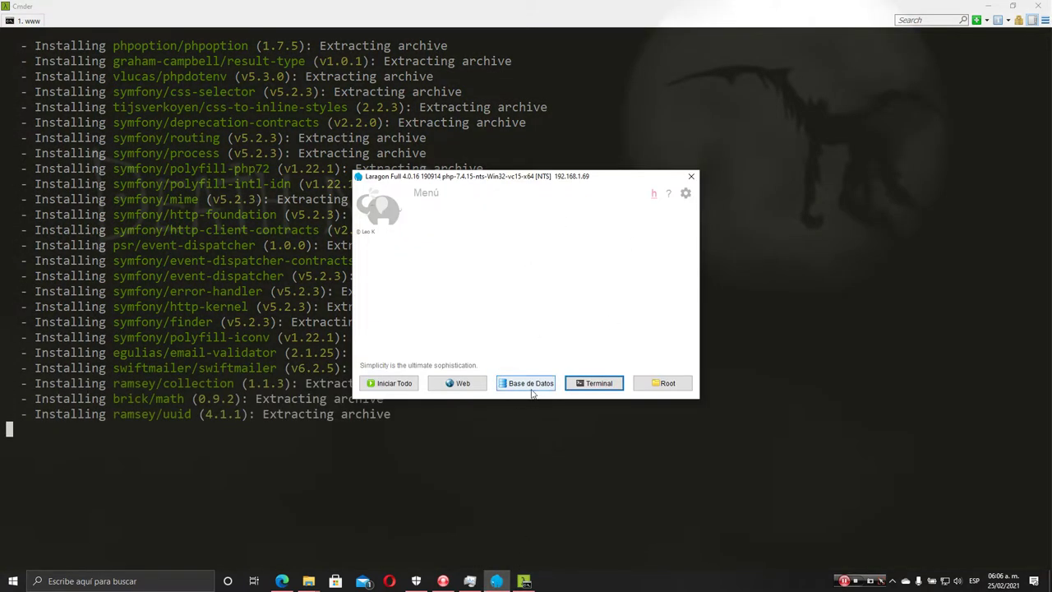
# Start all Laragon services, dismiss the Apache port 80 error, and minimize the Cmder window
pyautogui.click(396, 385)
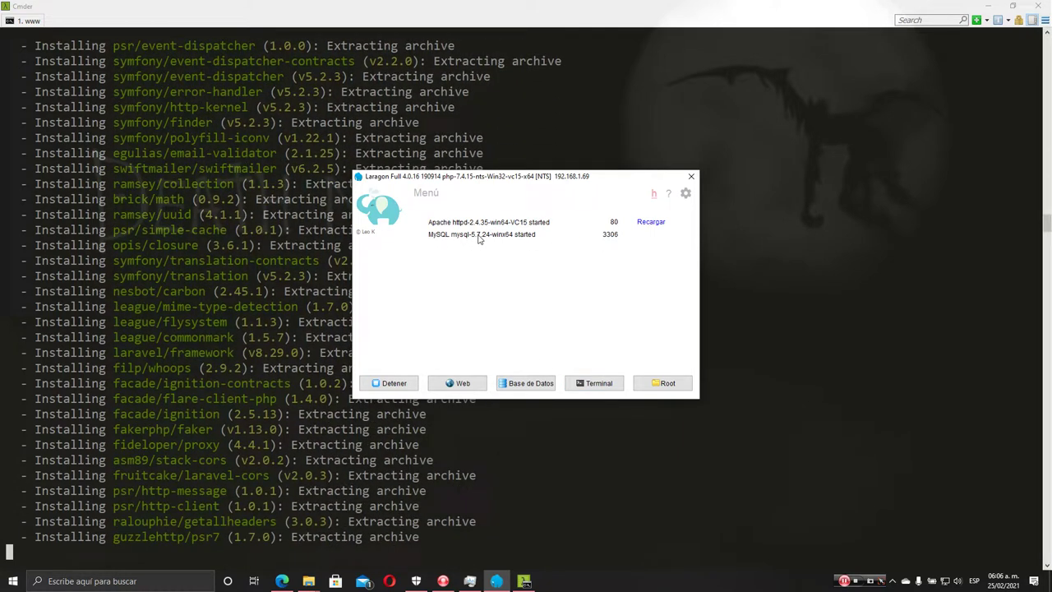
pyautogui.moveTo(483, 240)
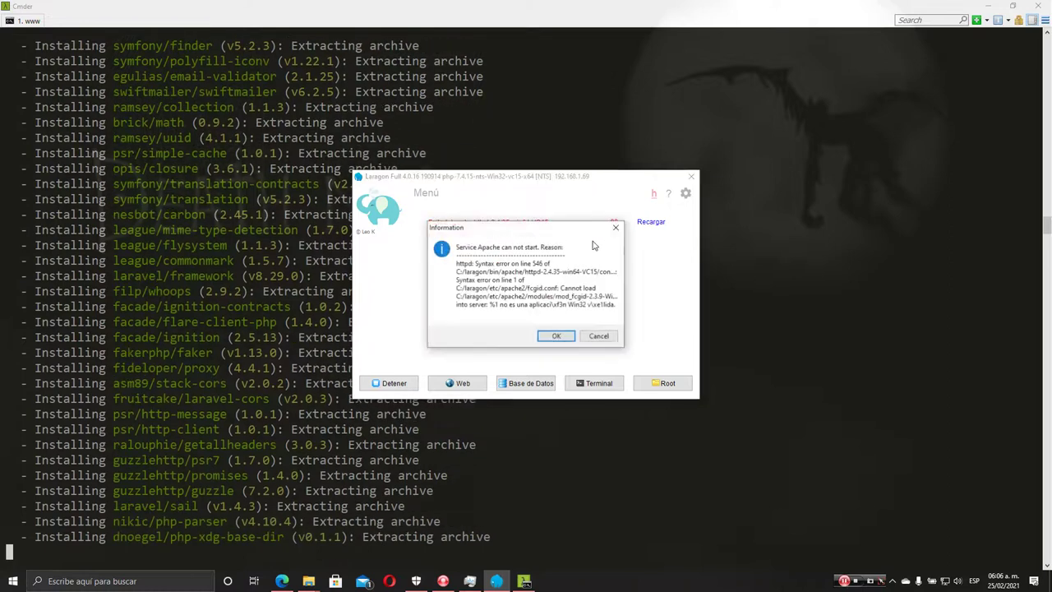
pyautogui.click(545, 333)
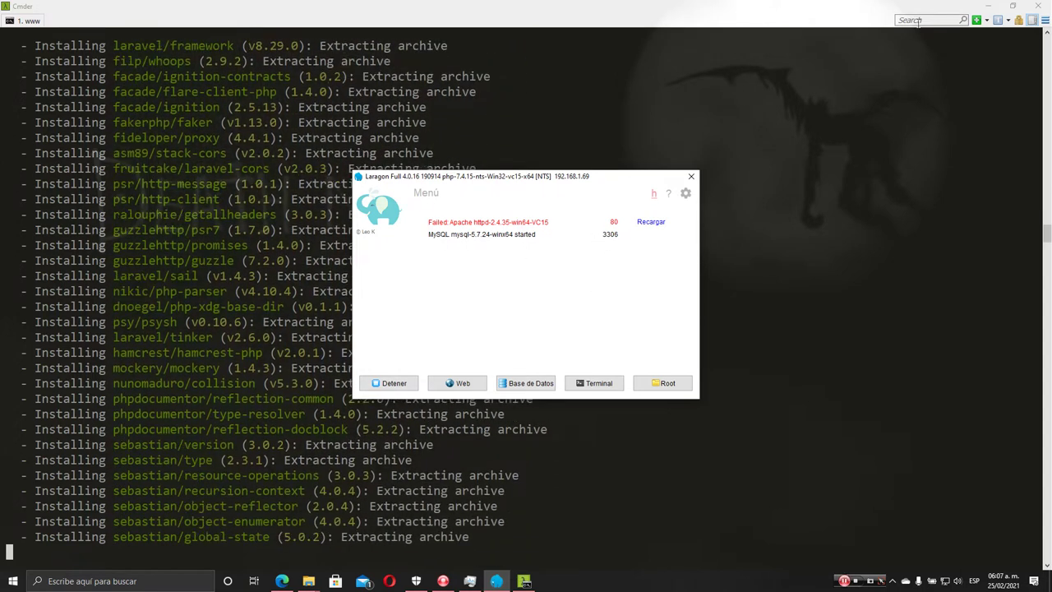
pyautogui.click(987, 6)
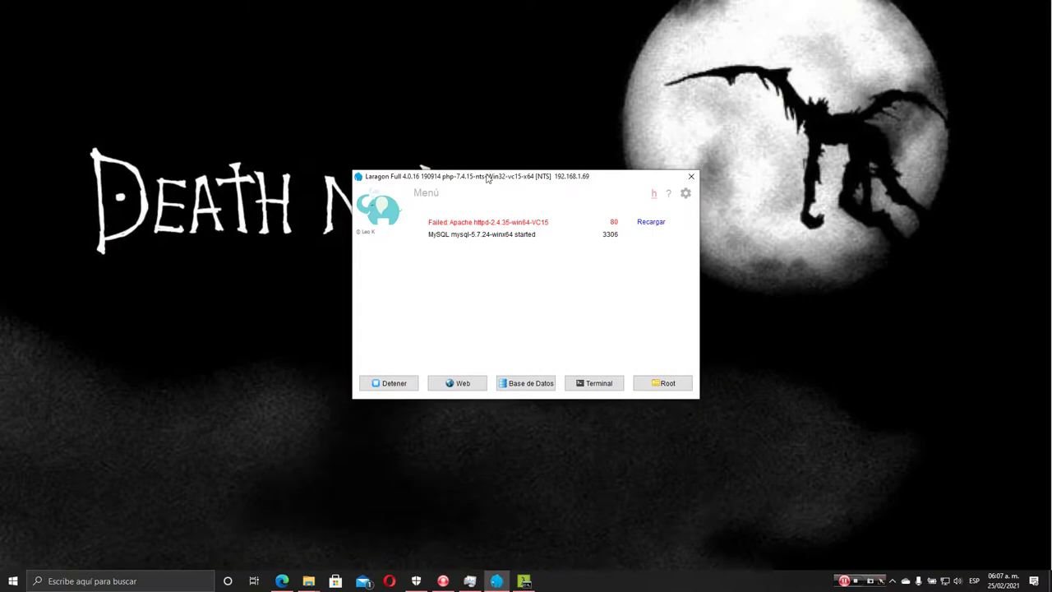
# Launch HeidiSQL from Laragon's Base de Datos button and open the local Laragon session
pyautogui.moveTo(567, 182); pyautogui.dragTo(528, 138)
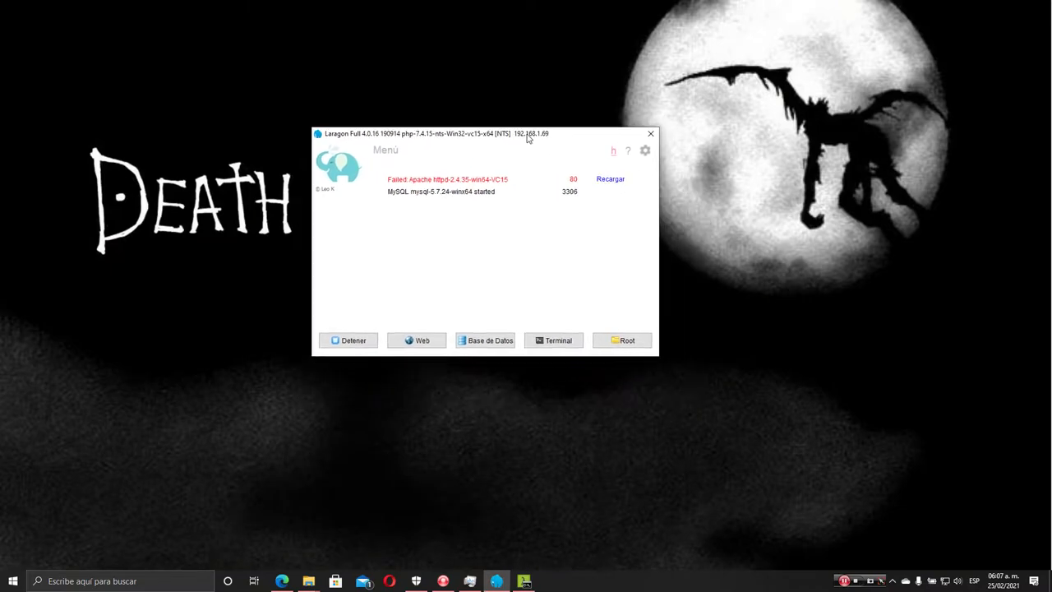
pyautogui.click(490, 344)
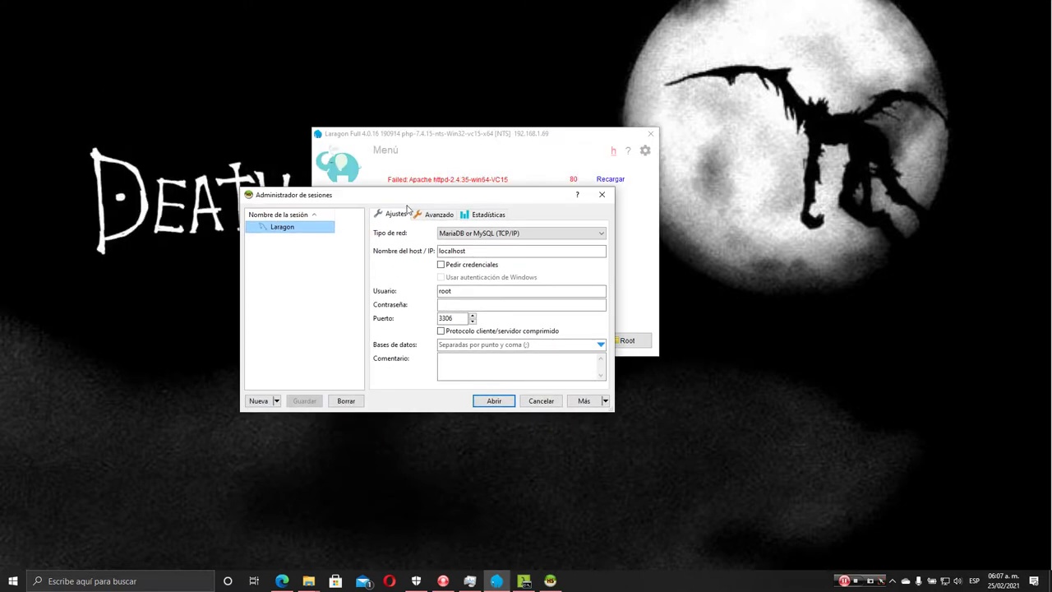
pyautogui.moveTo(430, 202); pyautogui.dragTo(480, 146)
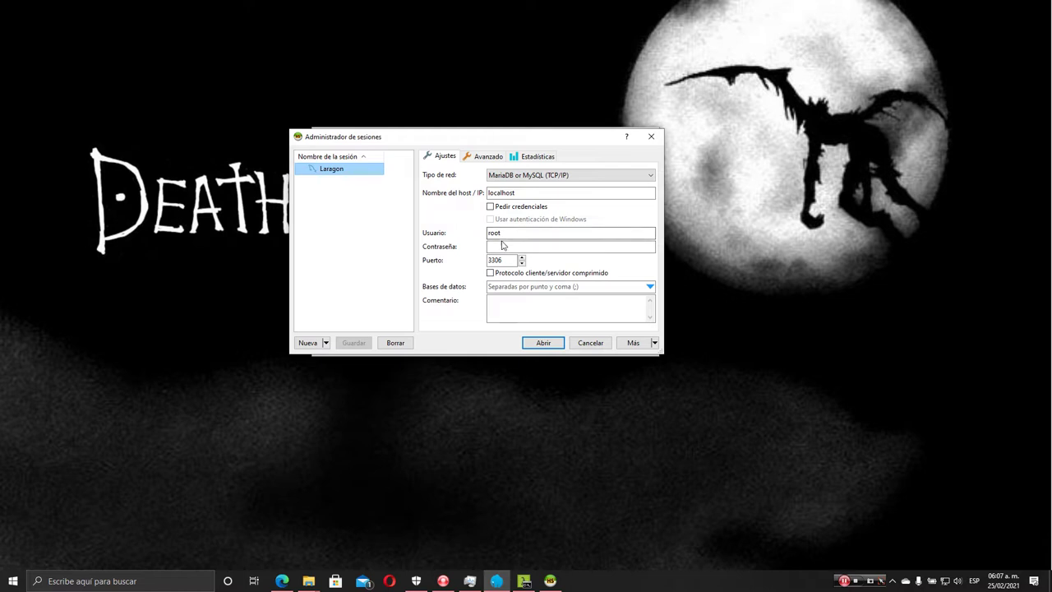
pyautogui.click(542, 343)
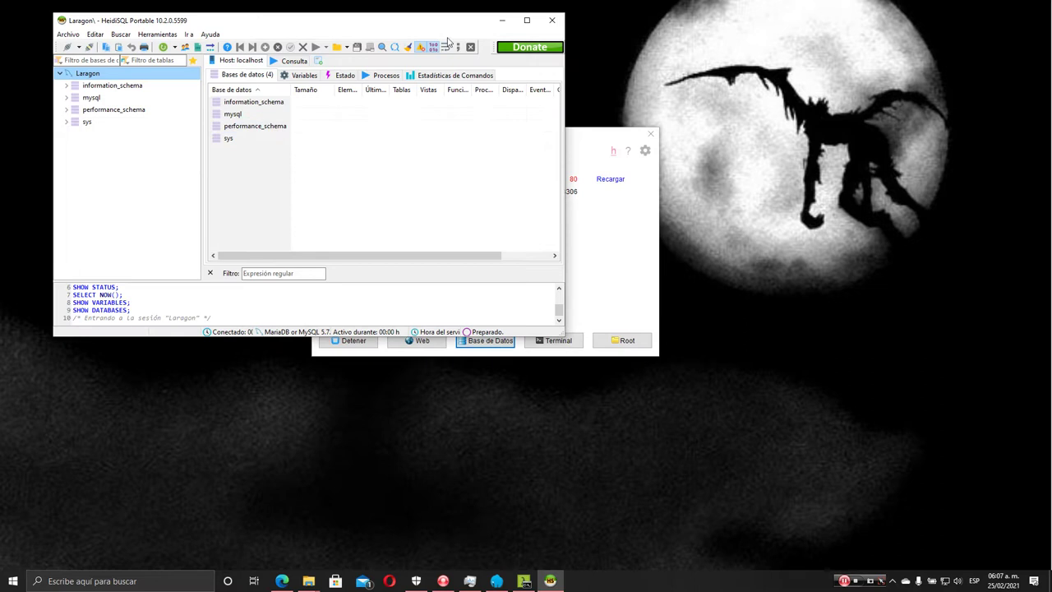
# Maximize HeidiSQL and open the SQL query editor with an enlarged editing area
pyautogui.doubleClick(440, 23)
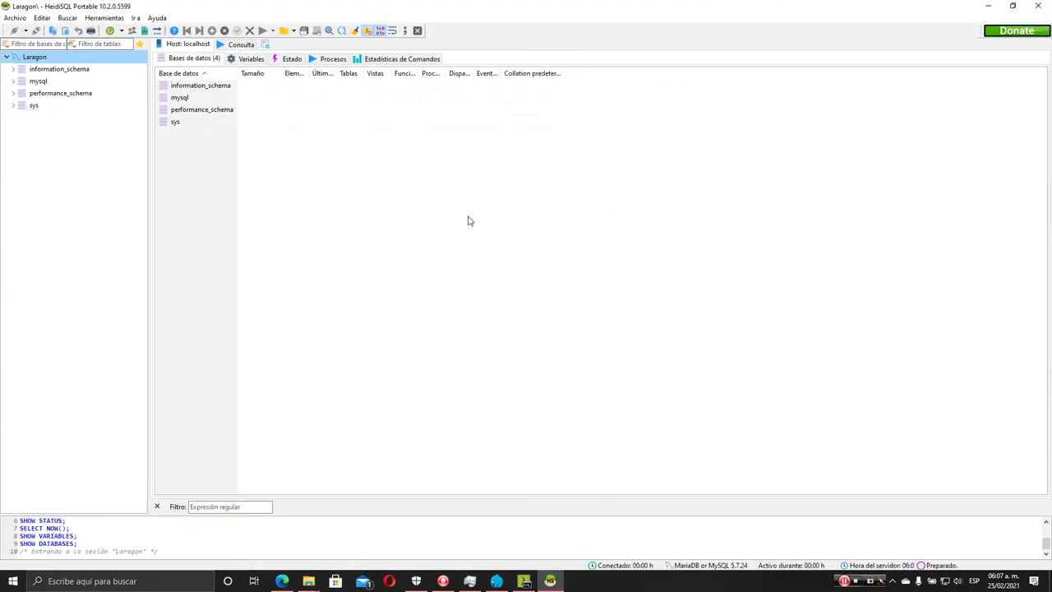
pyautogui.click(6, 57)
pyautogui.click(6, 56)
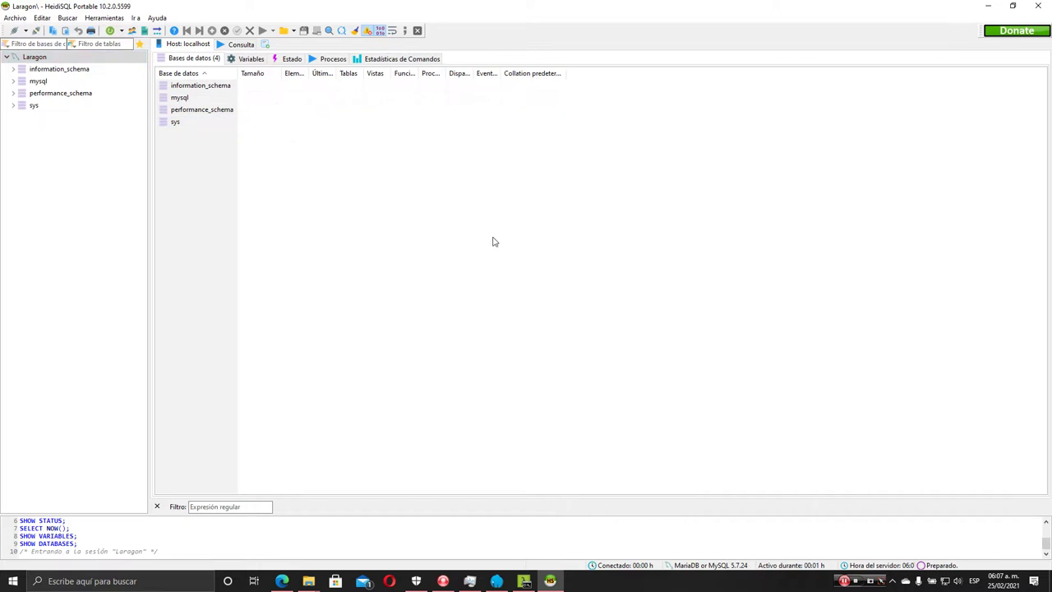
pyautogui.click(235, 43)
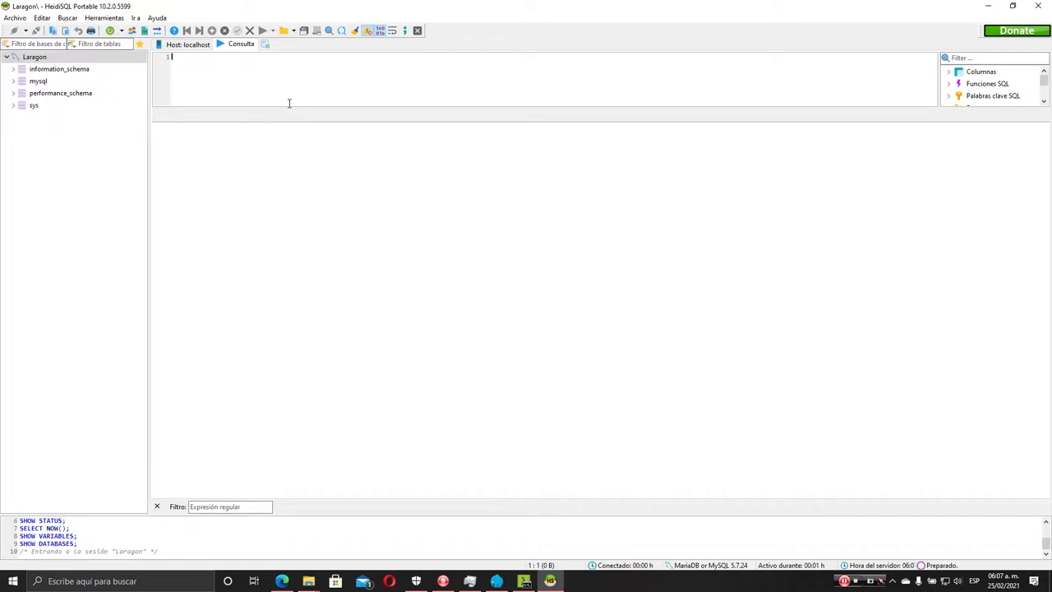
pyautogui.moveTo(288, 109); pyautogui.dragTo(282, 282)
pyautogui.keyDown('ctrl'); pyautogui.scroll(2, 285, 193); pyautogui.keyUp('ctrl')
pyautogui.keyDown('ctrl'); pyautogui.scroll(1, 285, 193); pyautogui.keyUp('ctrl')
# Write and run only the USE mysql; statement, then enlarge the query log to read it
pyautogui.write('user')
pyautogui.press('BackSpace')
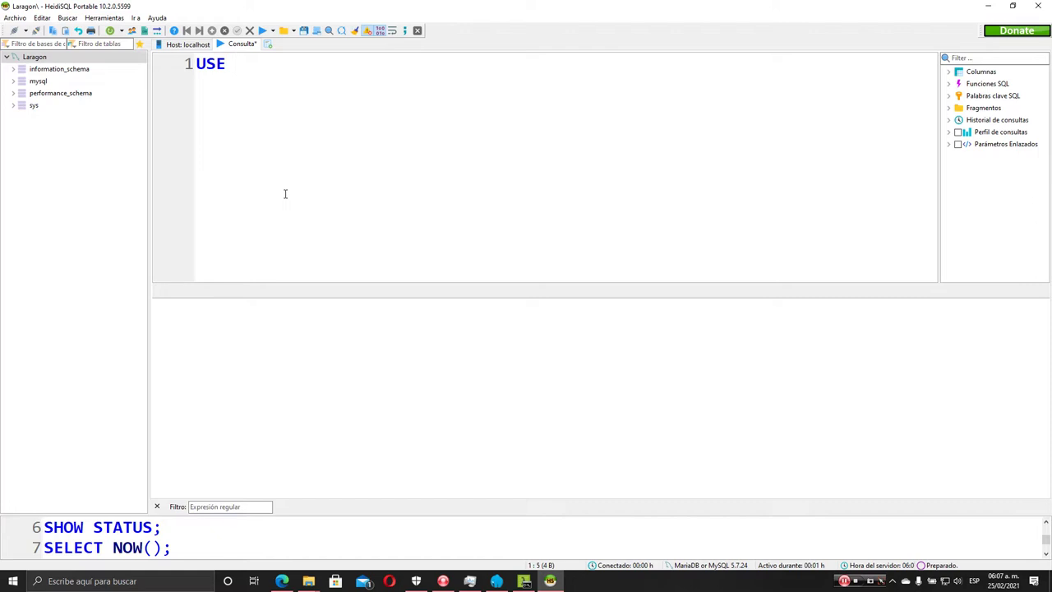
pyautogui.write(',')
pyautogui.press('BackSpace')
pyautogui.write('muysq')
pyautogui.press('BackSpace')
pyautogui.press('BackSpace')
pyautogui.press('BackSpace')
pyautogui.press('BackSpace')
pyautogui.write('ysql;')
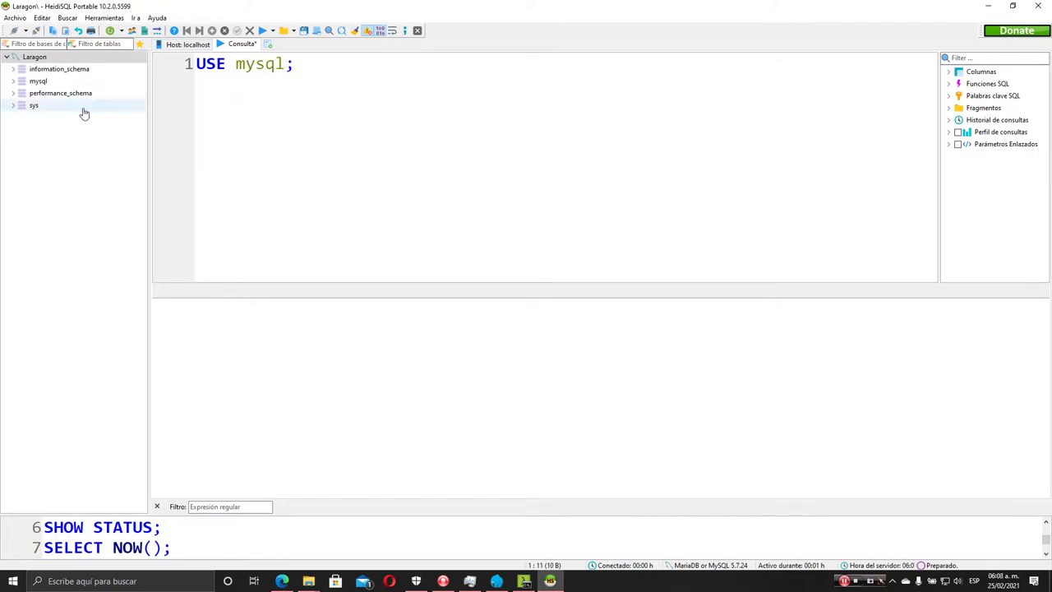
pyautogui.click(266, 63)
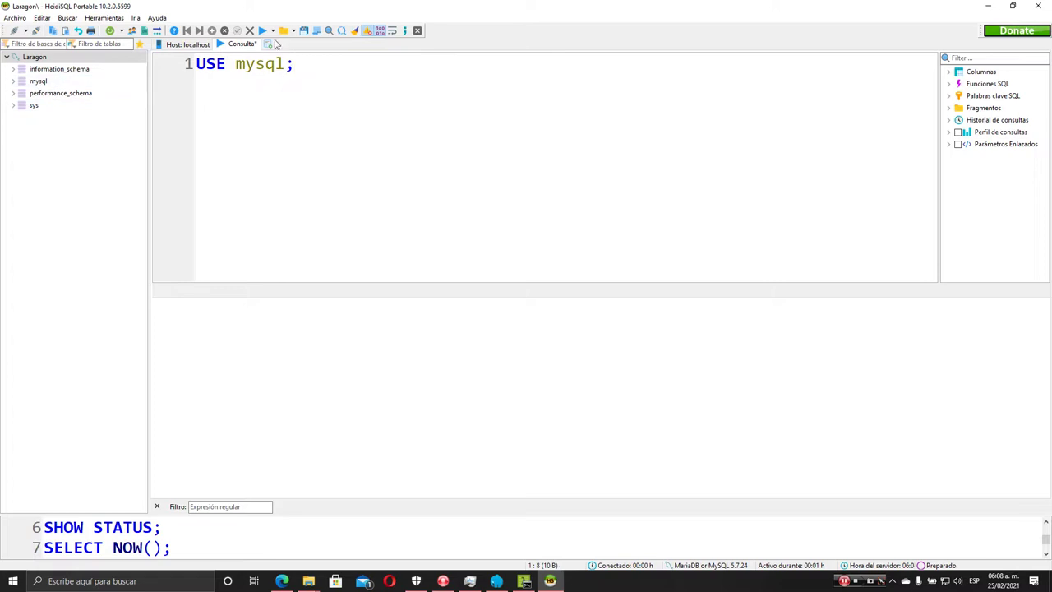
pyautogui.click(272, 33)
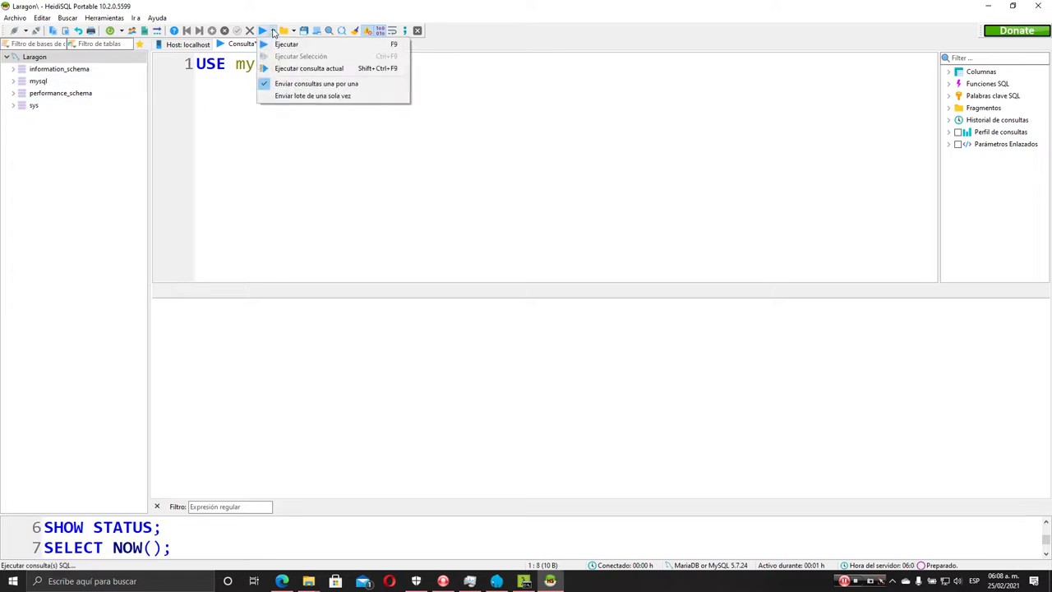
pyautogui.click(297, 69)
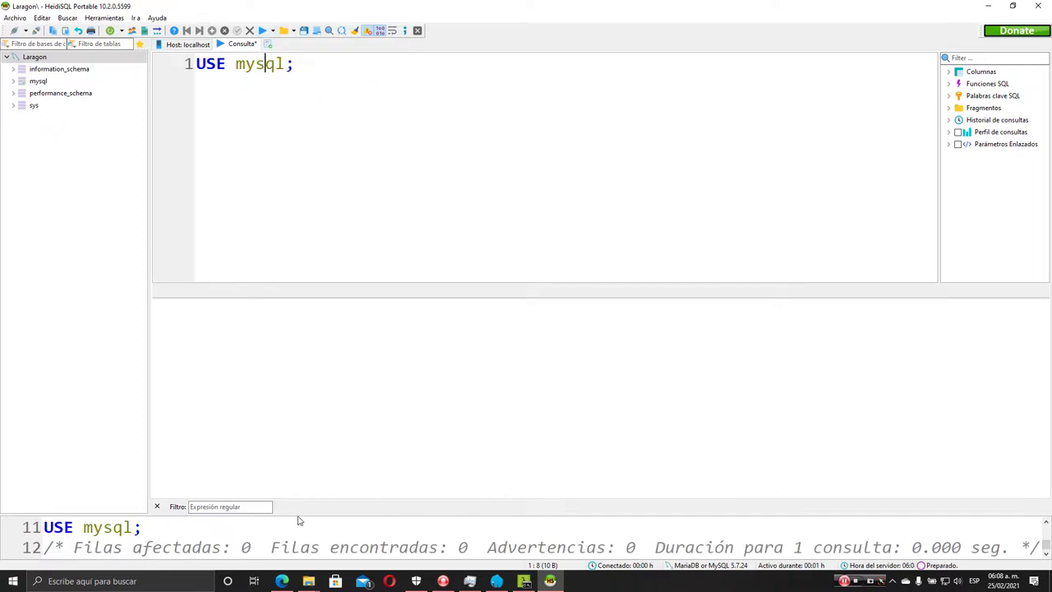
pyautogui.moveTo(298, 514); pyautogui.dragTo(292, 413)
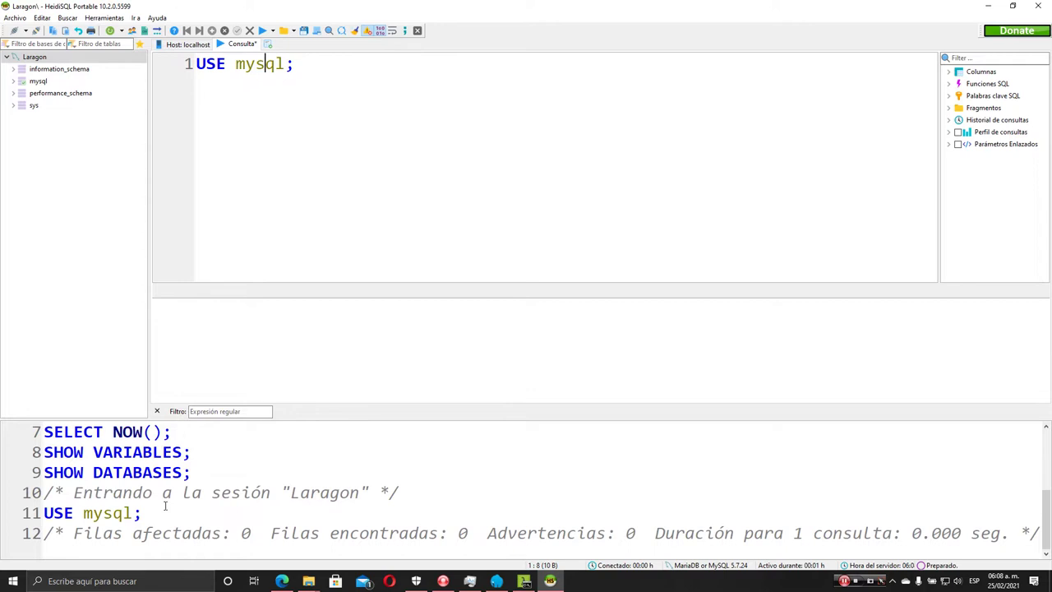
pyautogui.moveTo(145, 529); pyautogui.dragTo(44, 512)
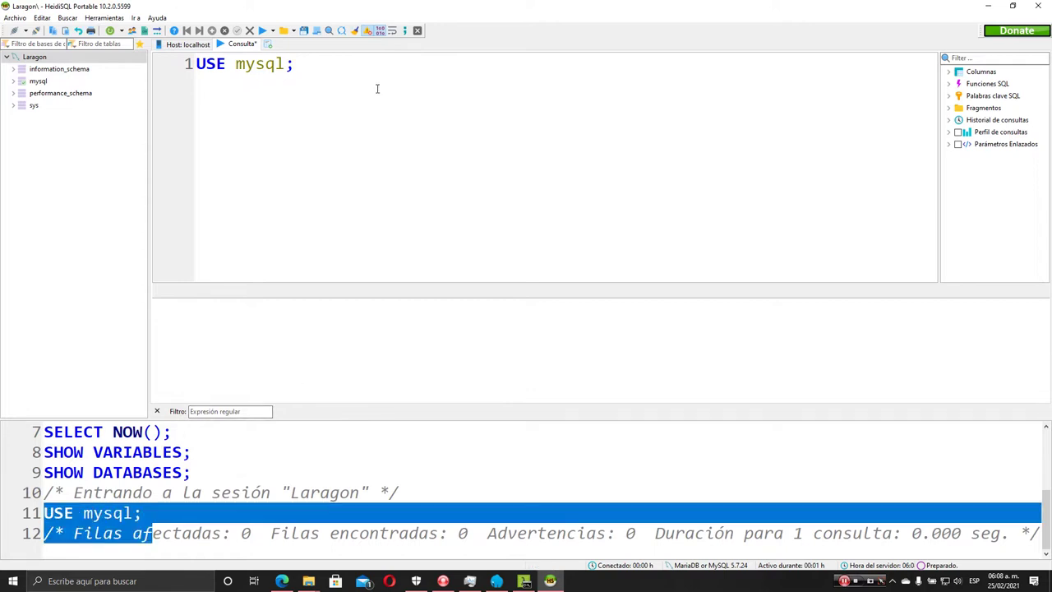
# Write CREATE USER 'useradmin'@'%' IDENTIFIED with a password, run it alone, and dismiss error 1064
pyautogui.press('Return')
pyautogui.press('Return')
pyautogui.write('create user ')
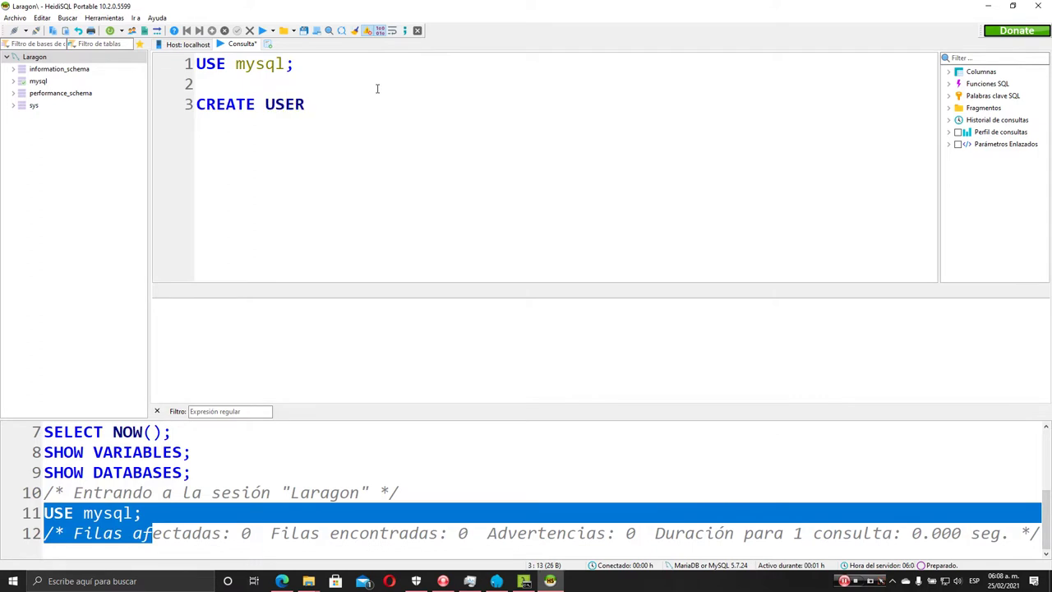
pyautogui.write("'useradmin'@")
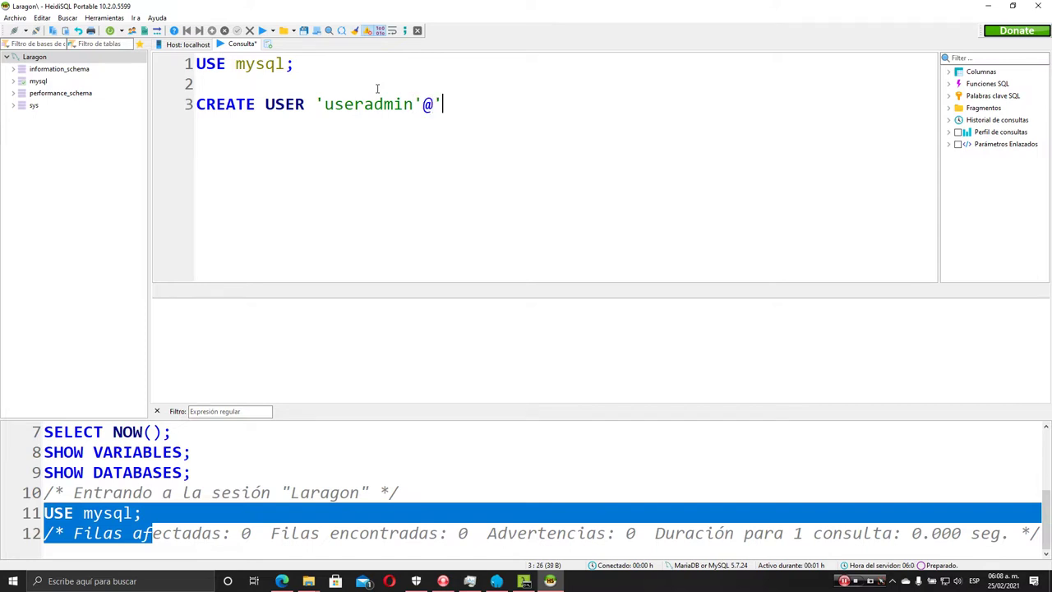
pyautogui.write("'%' identifed")
pyautogui.press('BackSpace')
pyautogui.press('BackSpace')
pyautogui.write('ied ')
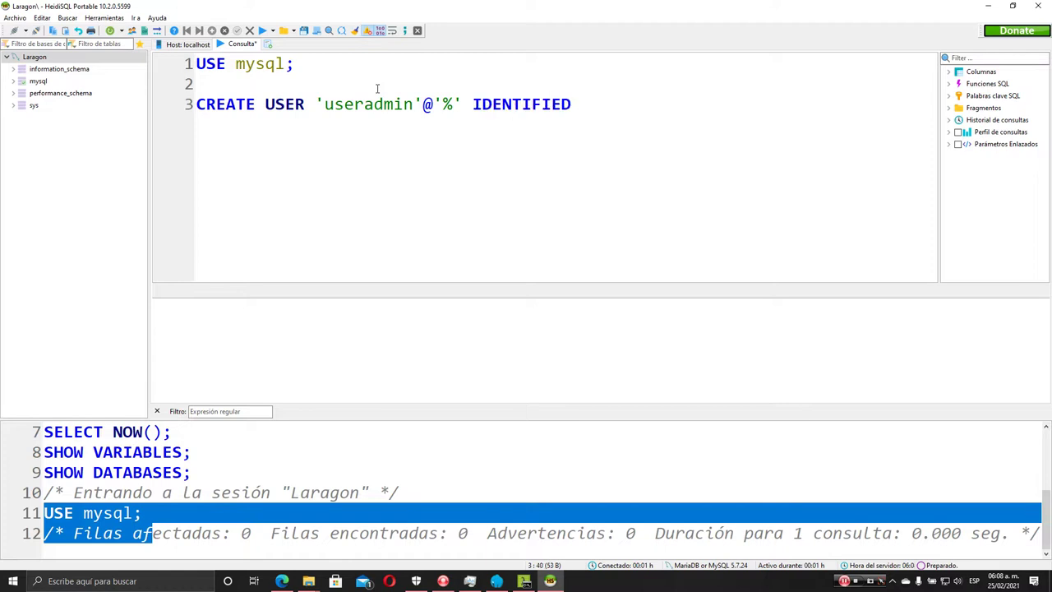
pyautogui.write("'1234';")
pyautogui.click(267, 107)
pyautogui.click(272, 31)
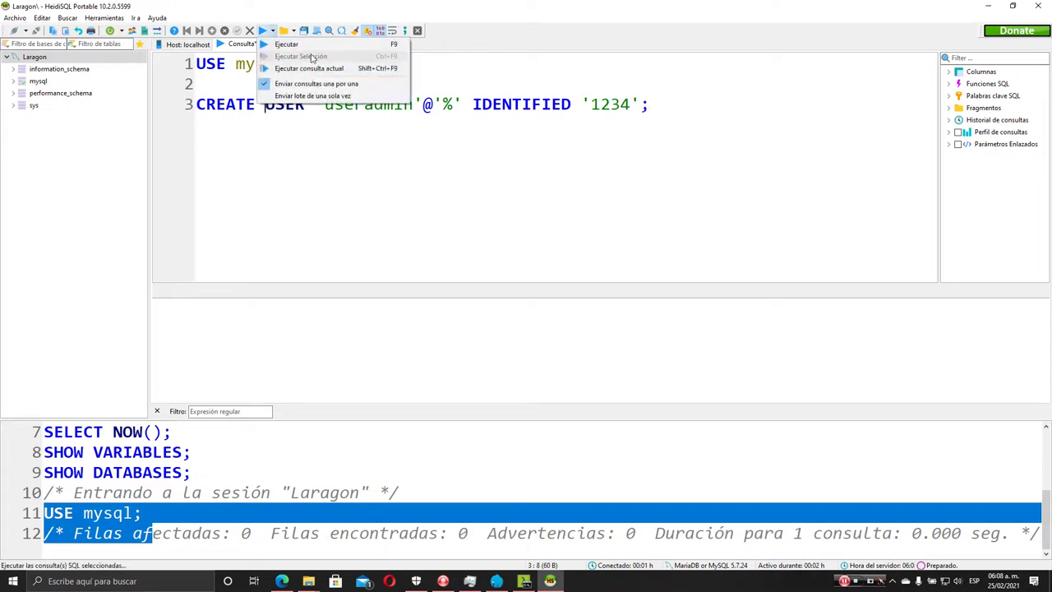
pyautogui.click(309, 68)
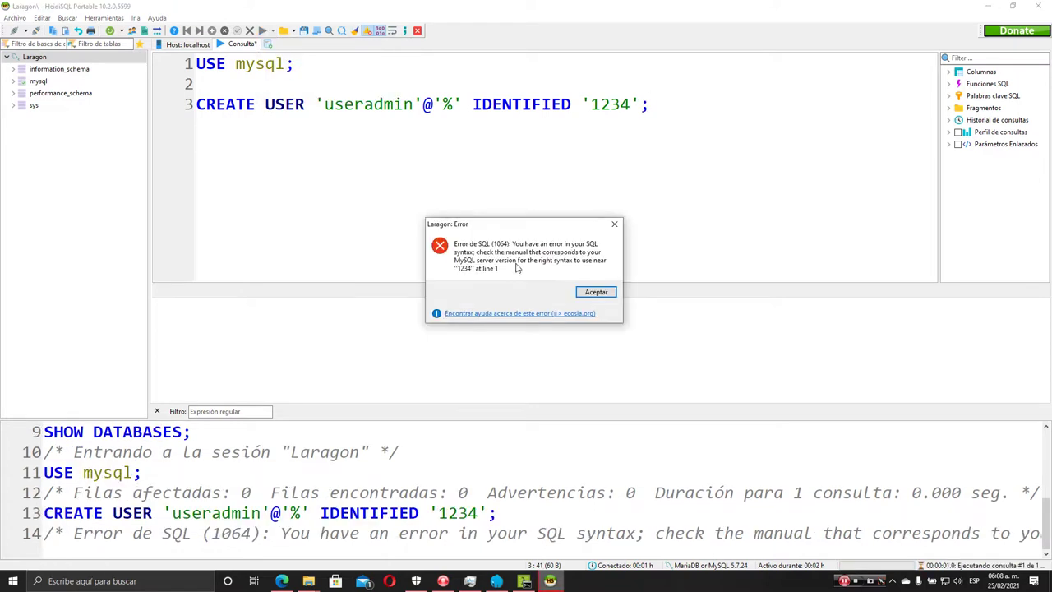
pyautogui.click(593, 292)
pyautogui.click(645, 129)
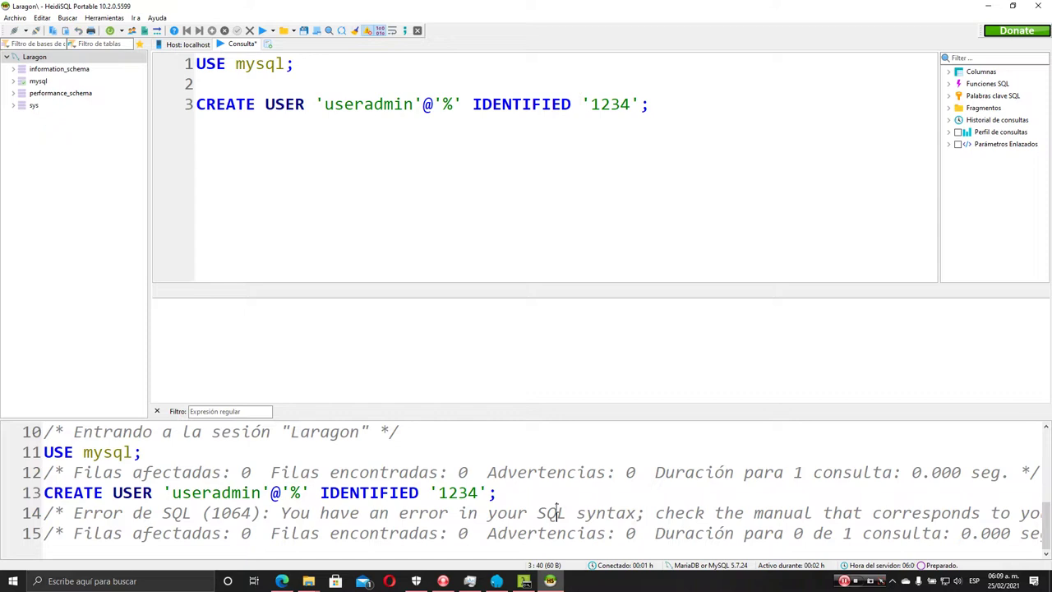
# After reading the syntax error, insert BY after IDENTIFIED and rerun the CREATE USER statement
pyautogui.scroll(3, 526, 493)
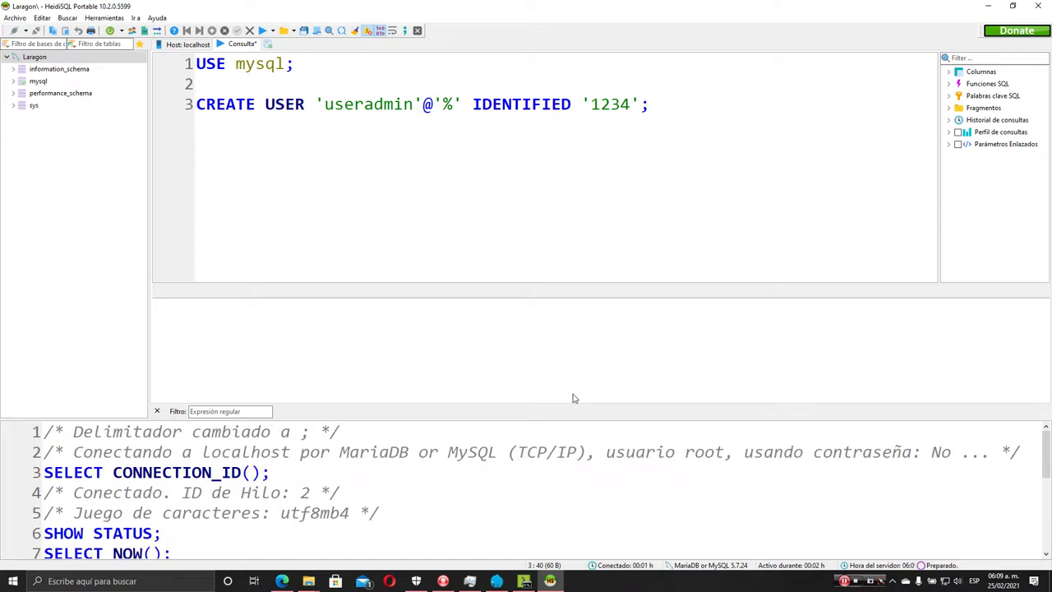
pyautogui.scroll(-3, 609, 497)
pyautogui.scroll(3, 609, 493)
pyautogui.scroll(-3, 609, 493)
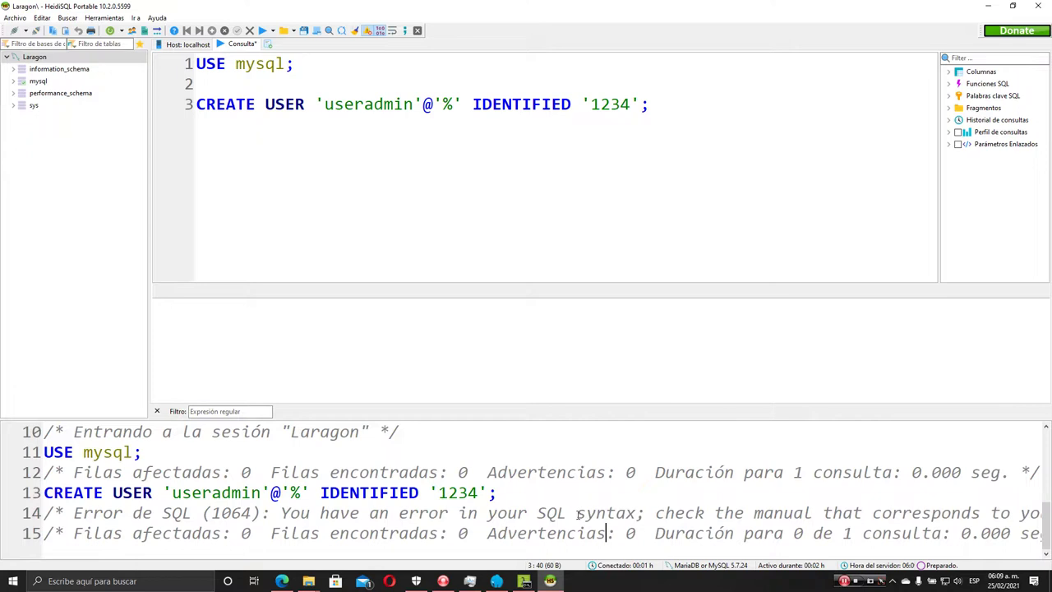
pyautogui.moveTo(591, 508); pyautogui.dragTo(1037, 511)
pyautogui.click(638, 205)
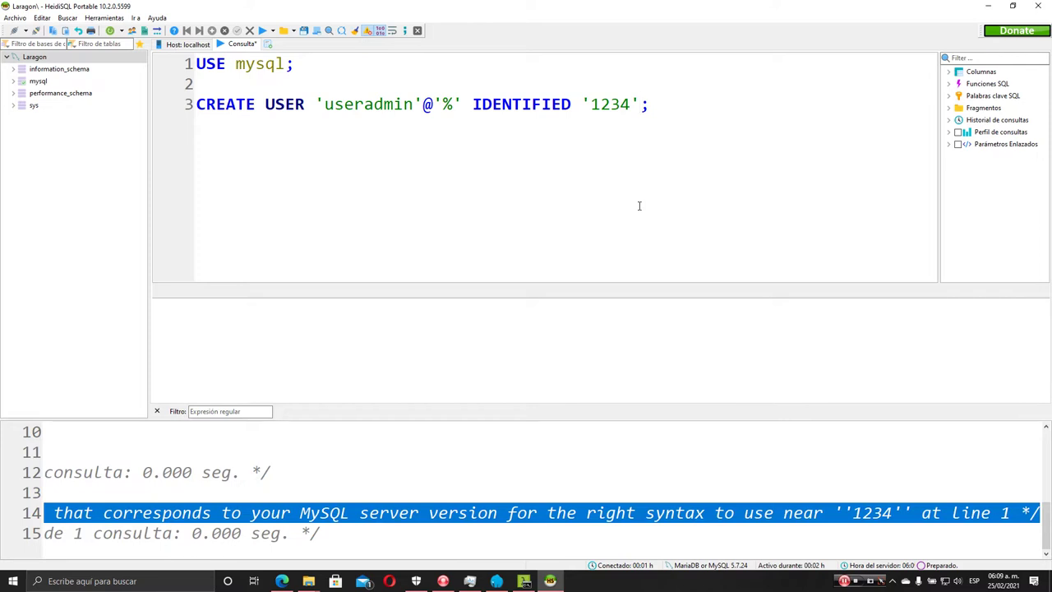
pyautogui.press('Left')
pyautogui.press('Left')
pyautogui.press('Left')
pyautogui.press('Left')
pyautogui.press('Left')
pyautogui.press('Left')
pyautogui.press('Left')
pyautogui.write('by')
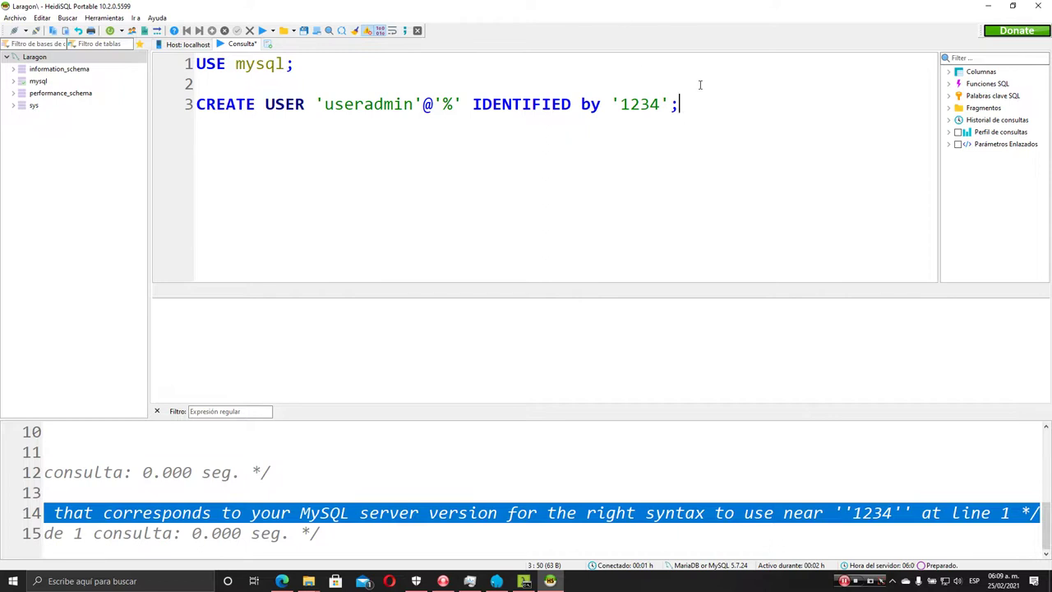
pyautogui.click(271, 31)
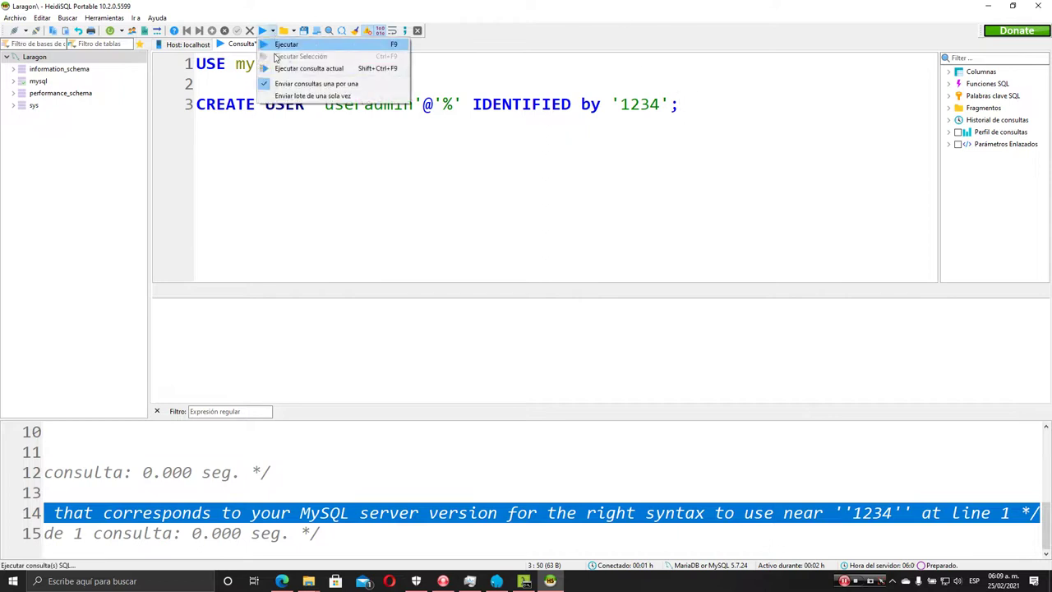
pyautogui.click(317, 69)
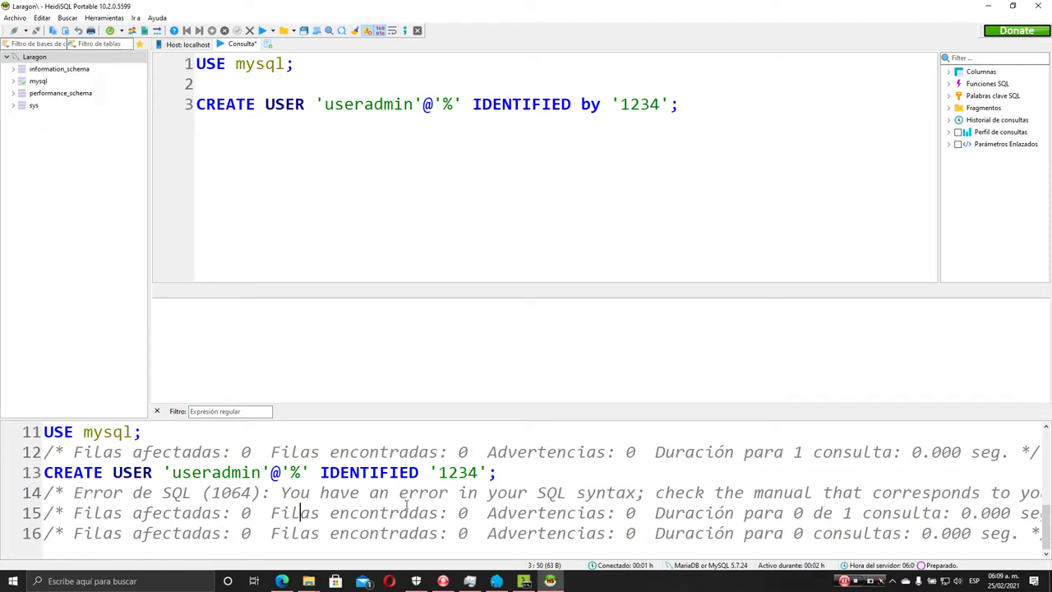
pyautogui.moveTo(281, 512); pyautogui.dragTo(14, 523)
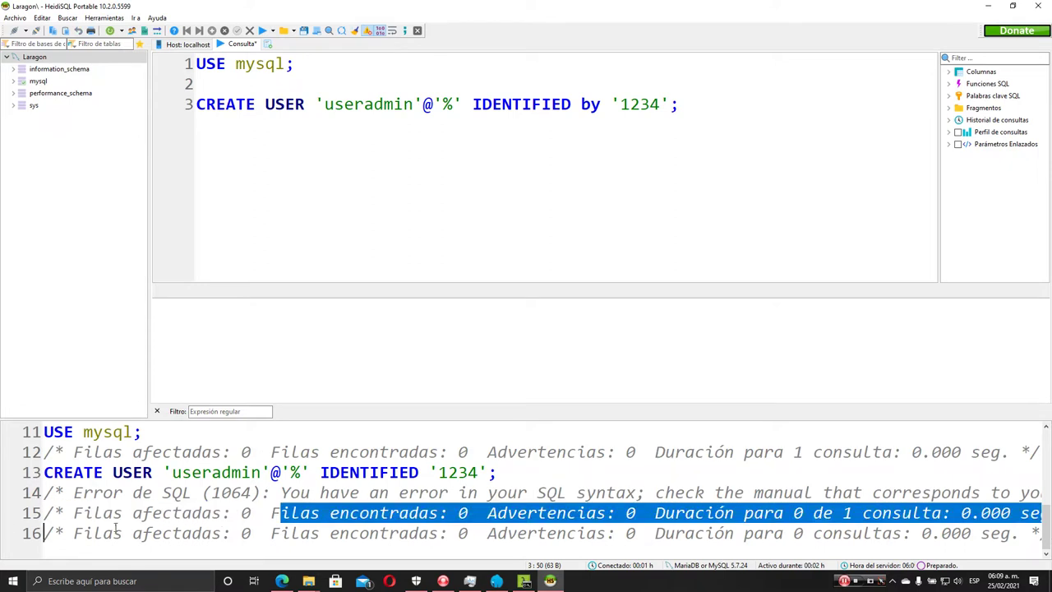
# Add the line GRANT ALL privileges ON *.* TO 'useradmin'@'%' below CREATE USER
pyautogui.click(492, 104)
pyautogui.click(704, 103)
pyautogui.press('Return')
pyautogui.write('grant all')
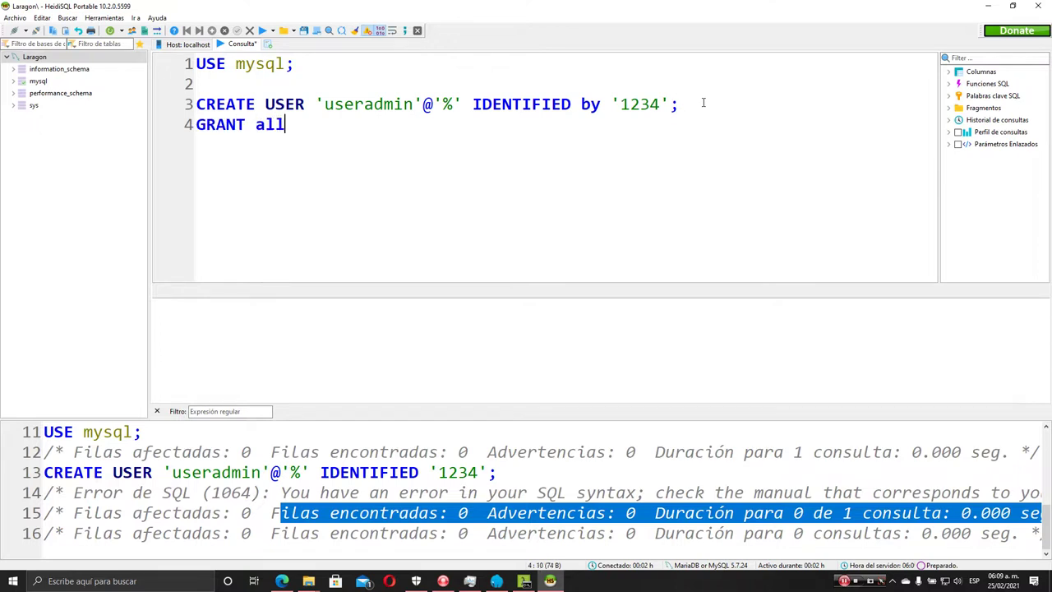
pyautogui.write(' privilgege')
pyautogui.press('BackSpace')
pyautogui.press('BackSpace')
pyautogui.write('s ON *.*')
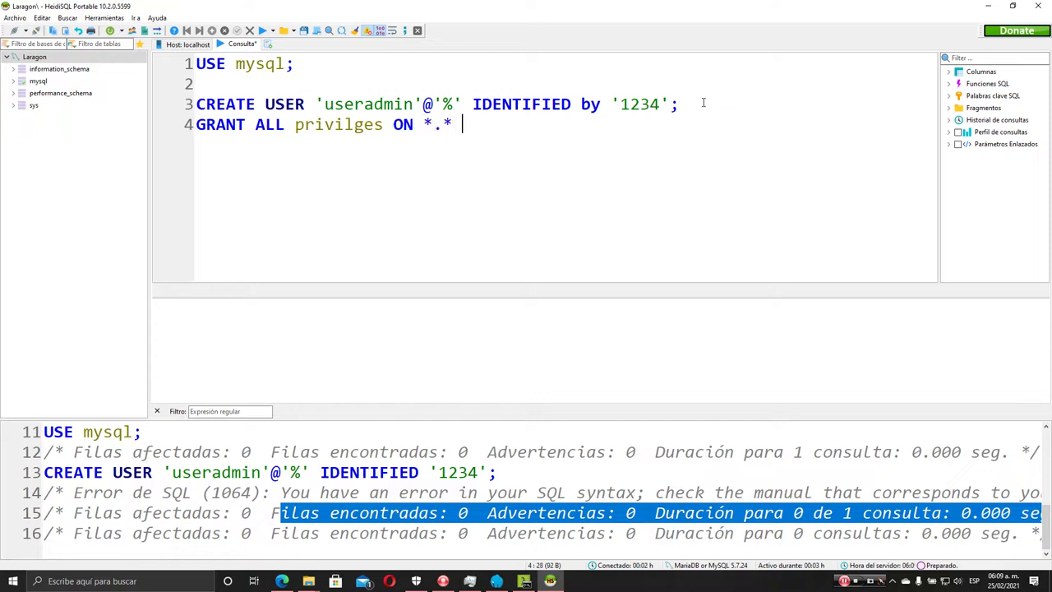
pyautogui.write(' TO')
pyautogui.click(353, 124)
pyautogui.write('e')
pyautogui.click(518, 128)
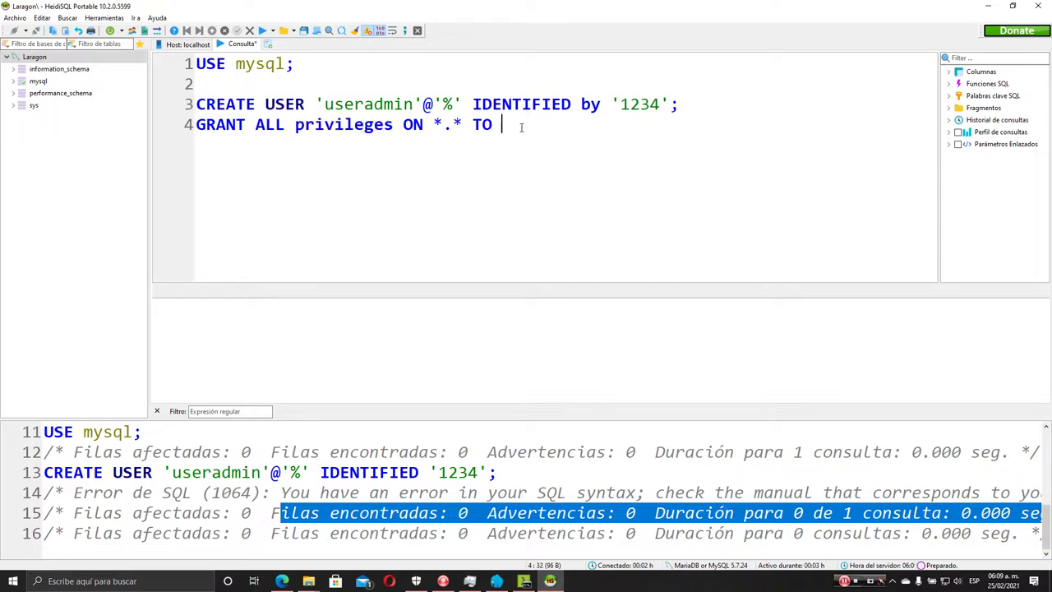
pyautogui.write("'useradmin")
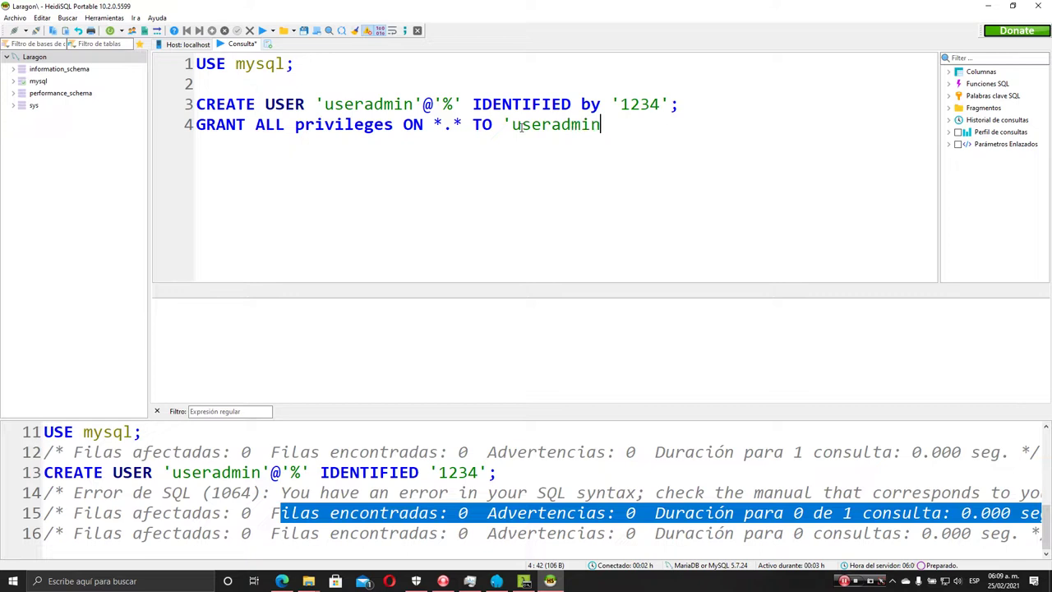
pyautogui.write("'@'%")
# Run only the GRANT statement and close the resulting error 1133 message
pyautogui.click(271, 30)
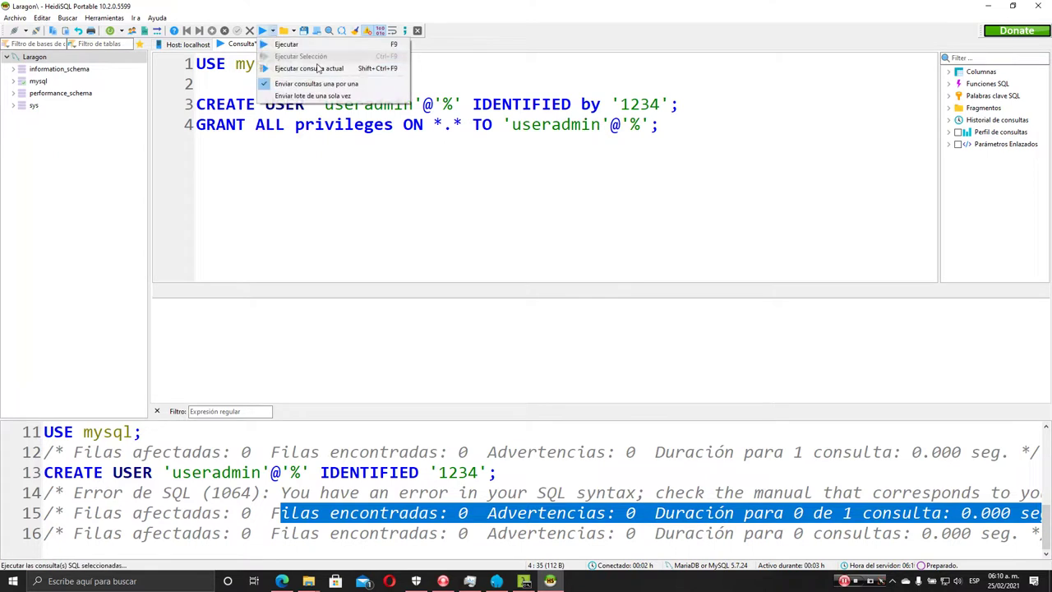
pyautogui.click(319, 69)
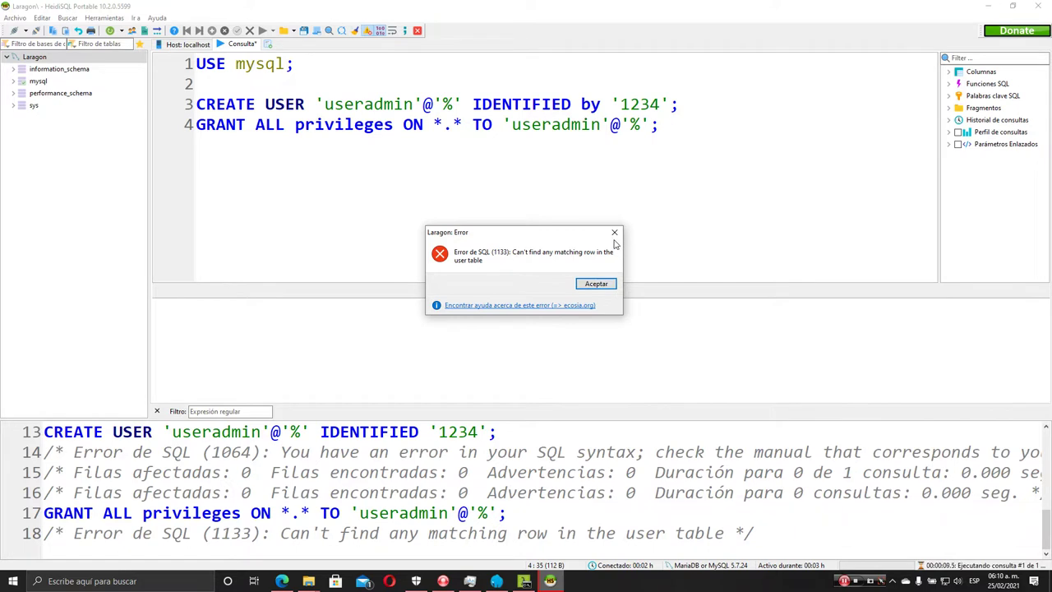
pyautogui.click(614, 233)
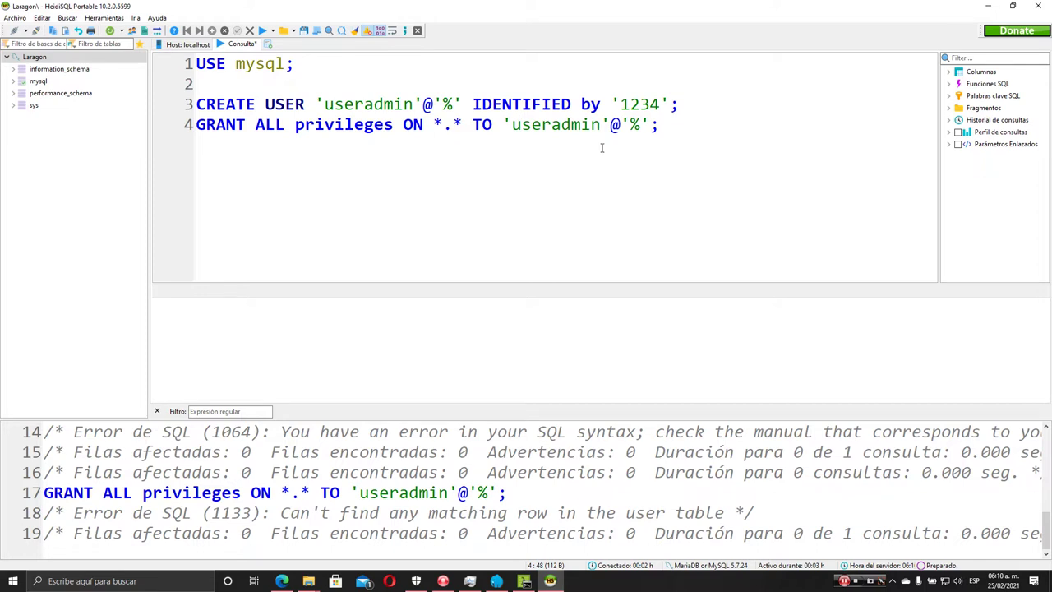
# Expand the mysql database and open the user table's structure
pyautogui.click(550, 124)
pyautogui.click(364, 111)
pyautogui.click(542, 124)
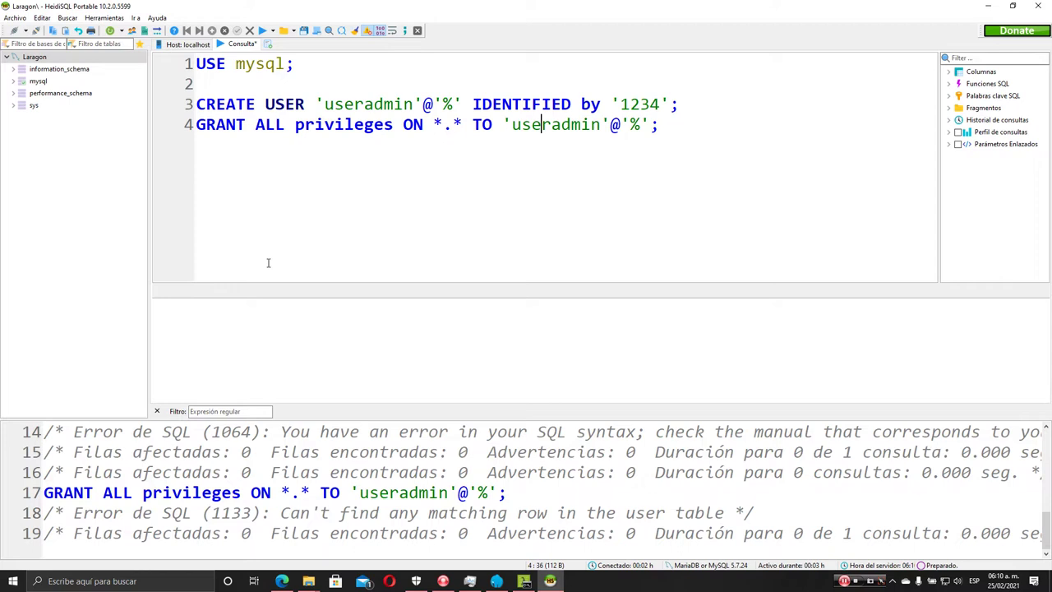
pyautogui.click(14, 82)
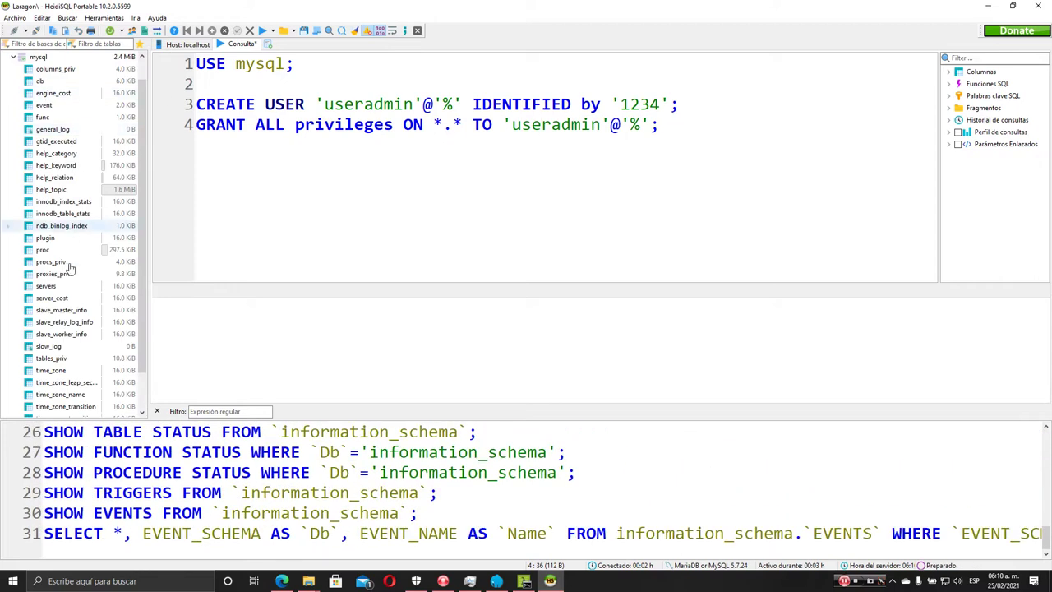
pyautogui.scroll(-2, 69, 329)
pyautogui.click(42, 386)
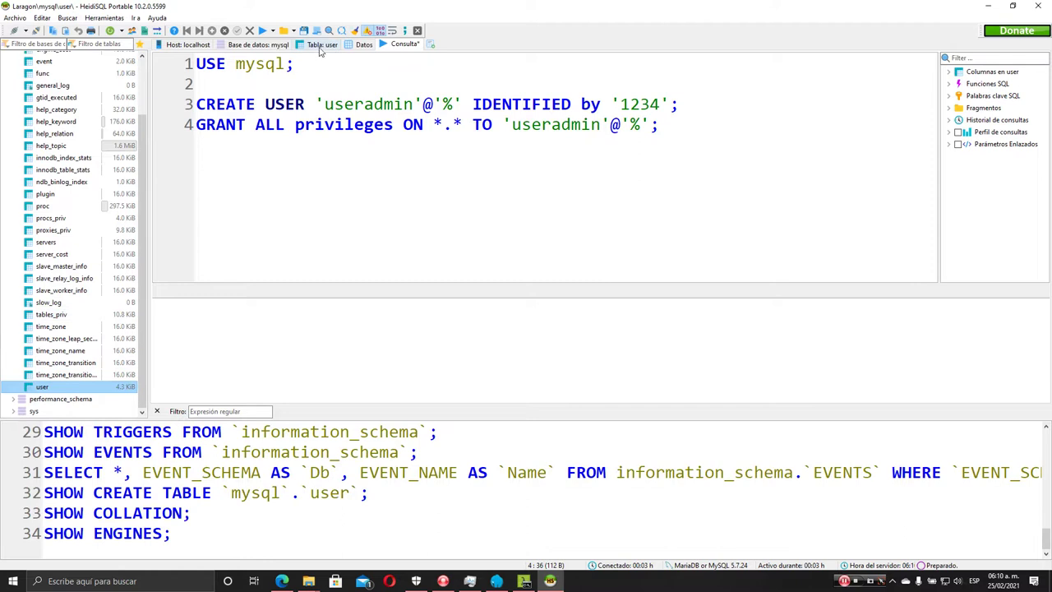
pyautogui.click(322, 48)
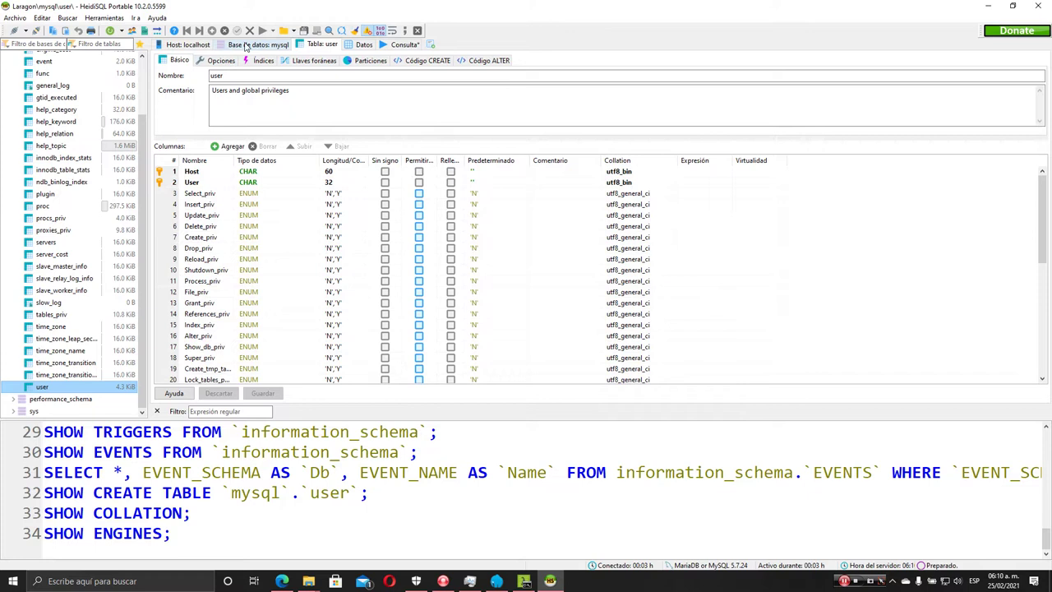
# View the user table's rows and check each account's mysql_native_password plugin
pyautogui.click(245, 46)
pyautogui.click(317, 46)
pyautogui.click(363, 44)
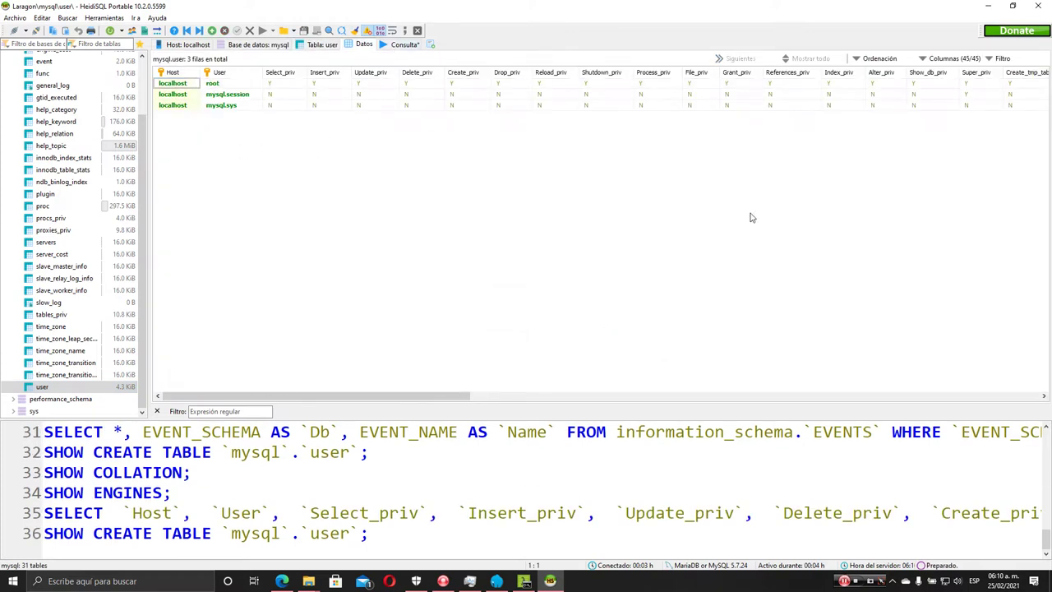
pyautogui.moveTo(444, 399); pyautogui.dragTo(1004, 420)
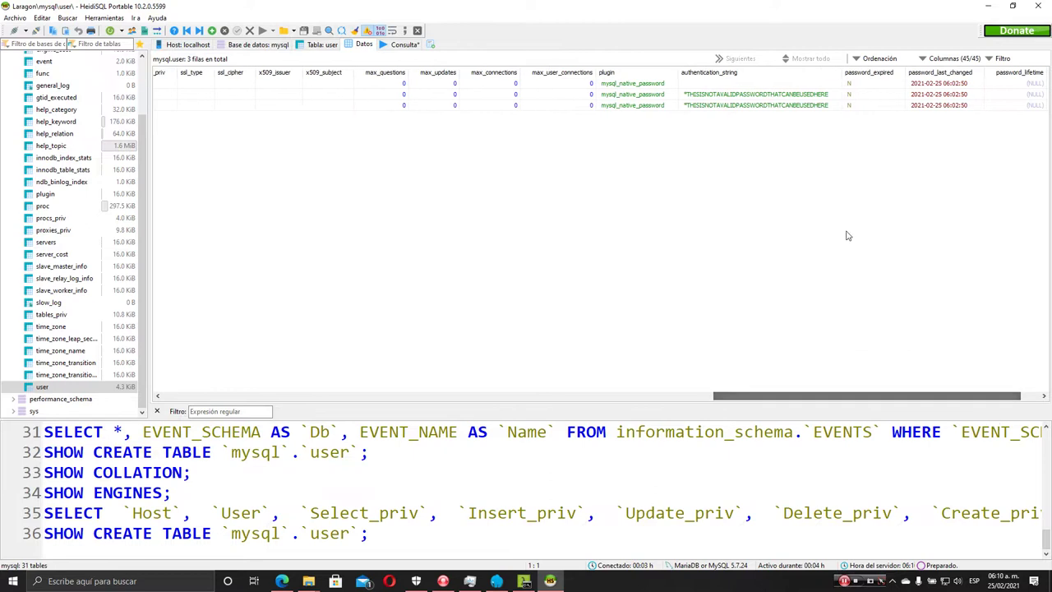
pyautogui.click(621, 86)
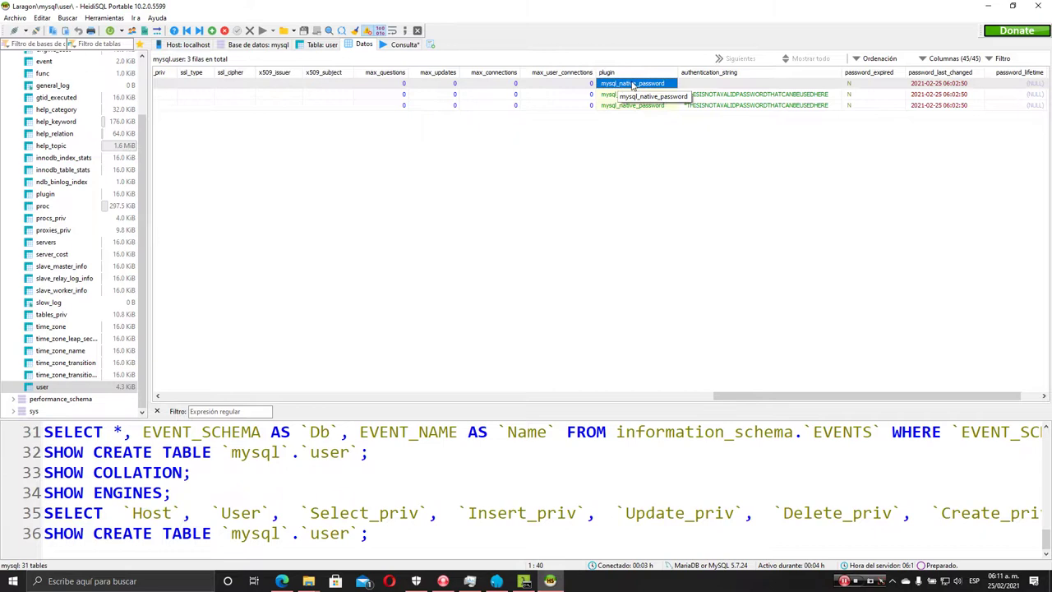
pyautogui.click(401, 45)
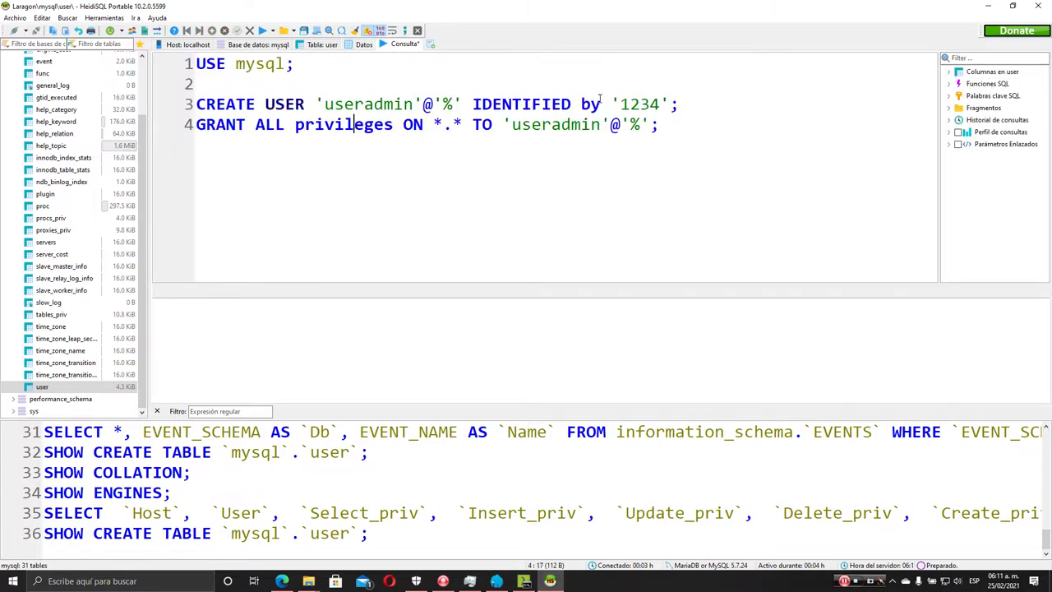
# Change CREATE USER to IDENTIFIED WITH mysql_native_password and run it alone
pyautogui.write('with ')
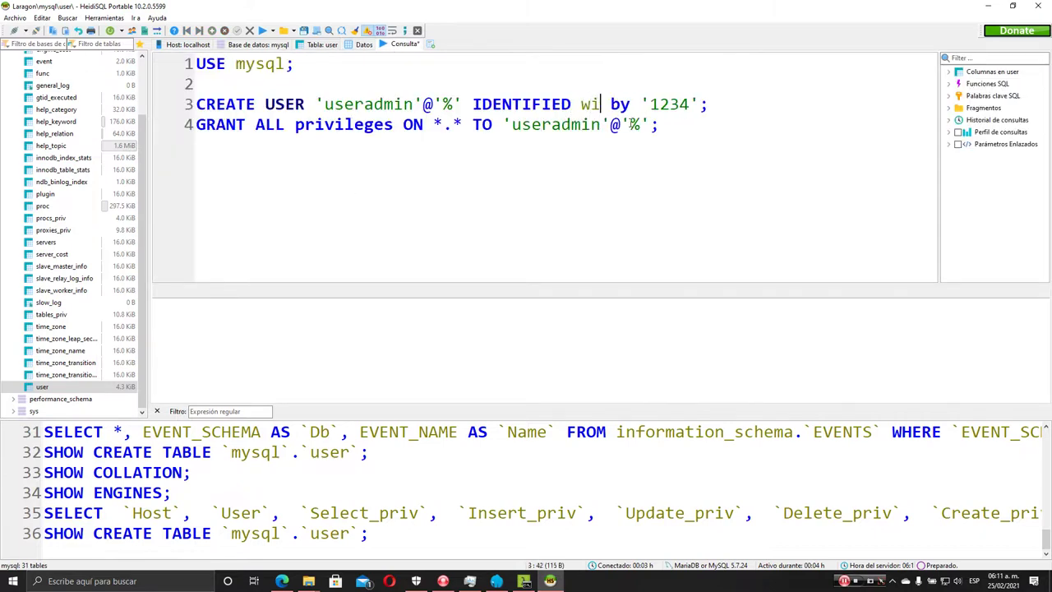
pyautogui.write('mysql_native:')
pyautogui.press('BackSpace')
pyautogui.write('_password')
pyautogui.scroll(-1, 516, 139)
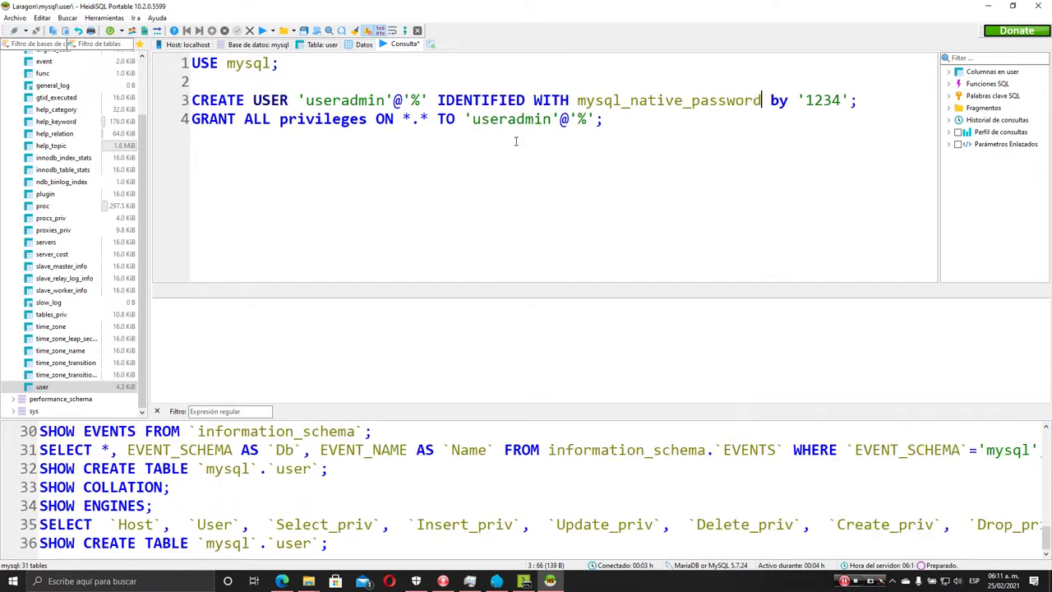
pyautogui.click(272, 31)
pyautogui.click(309, 68)
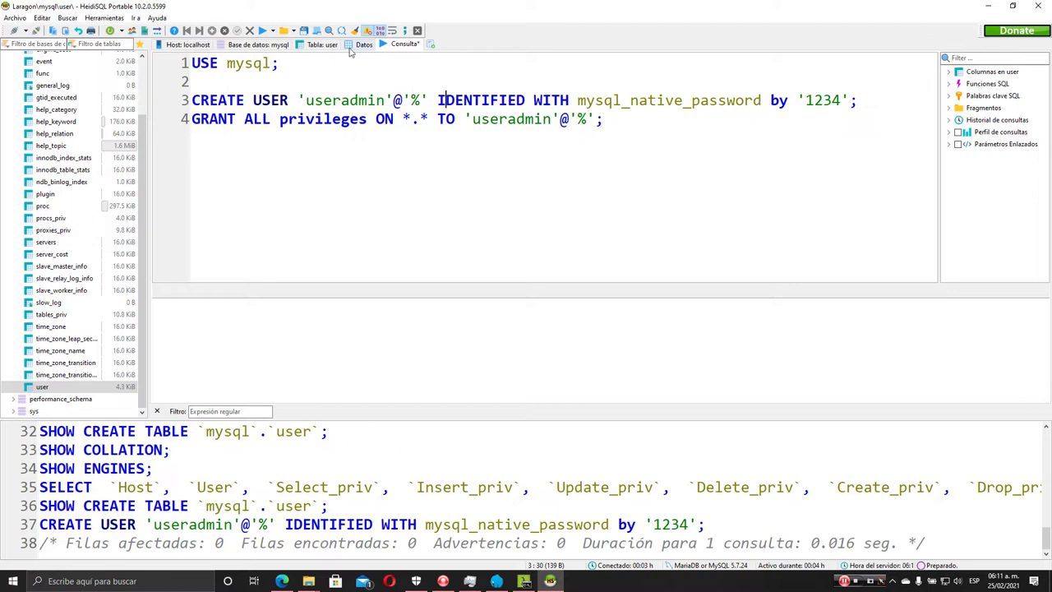
# Run the GRANT statement, then add and run FLUSH PRIVILEGES;
pyautogui.click(306, 119)
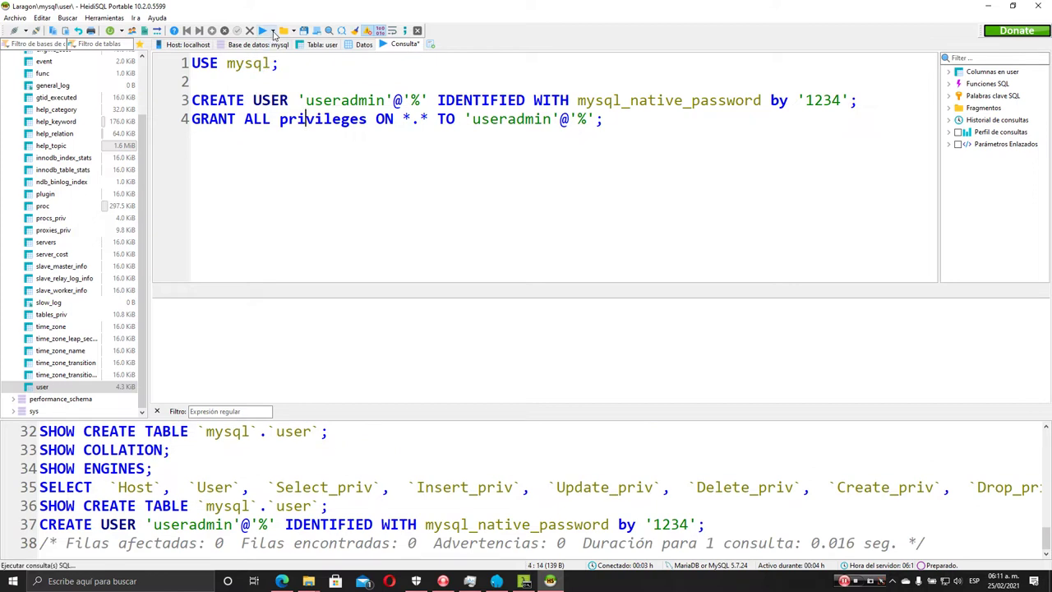
pyautogui.click(272, 31)
pyautogui.click(309, 69)
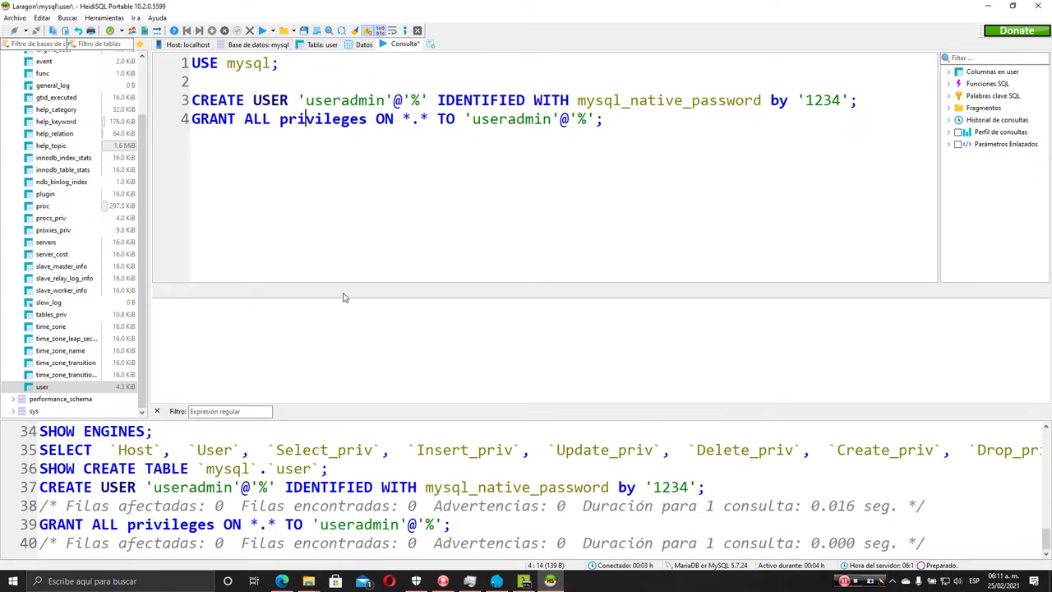
pyautogui.press('Return')
pyautogui.write('flush ')
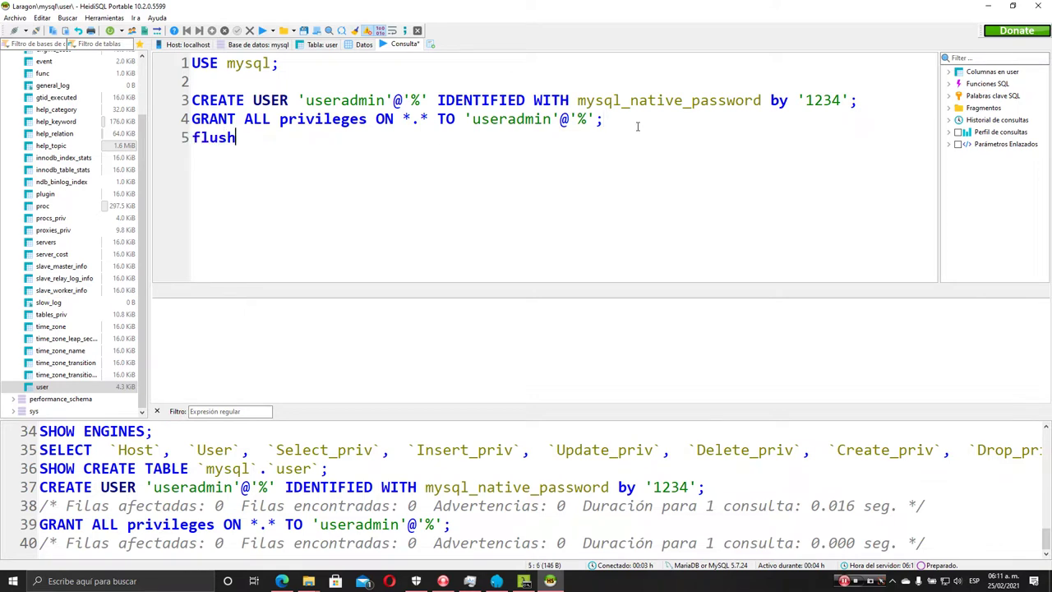
pyautogui.write('privileges;')
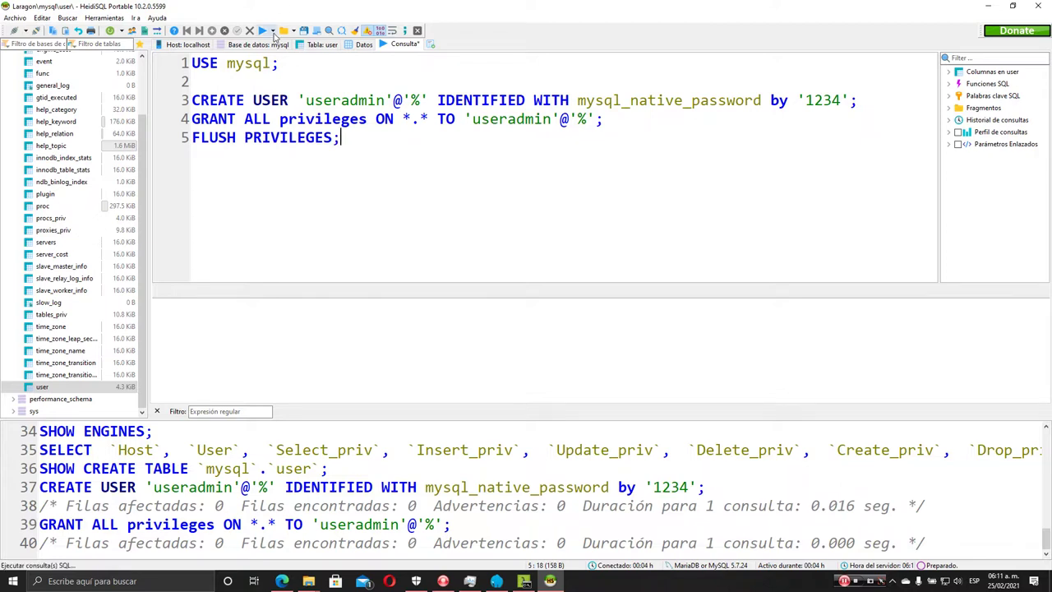
pyautogui.click(272, 31)
pyautogui.click(306, 70)
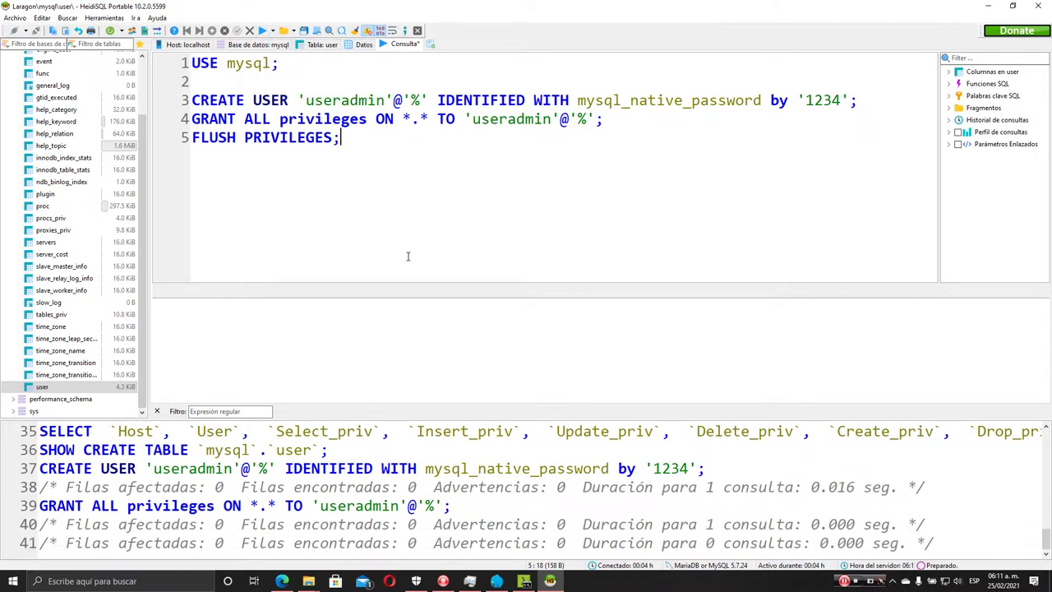
pyautogui.scroll(2, 72, 165)
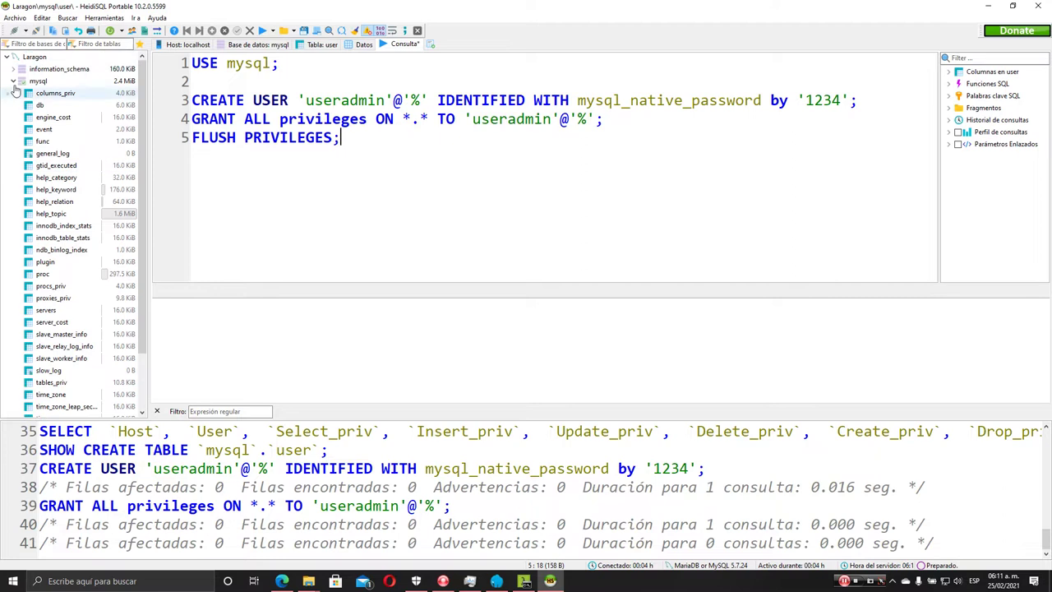
# View the mysql.user rows, then reload the mysql database via Recargar
pyautogui.click(363, 44)
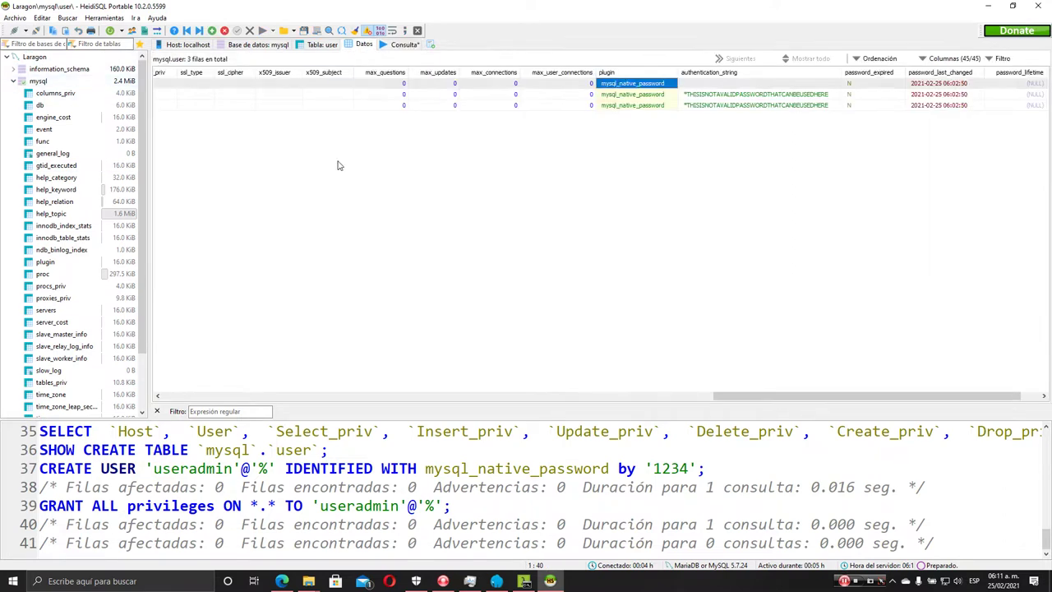
pyautogui.moveTo(803, 401); pyautogui.dragTo(252, 401)
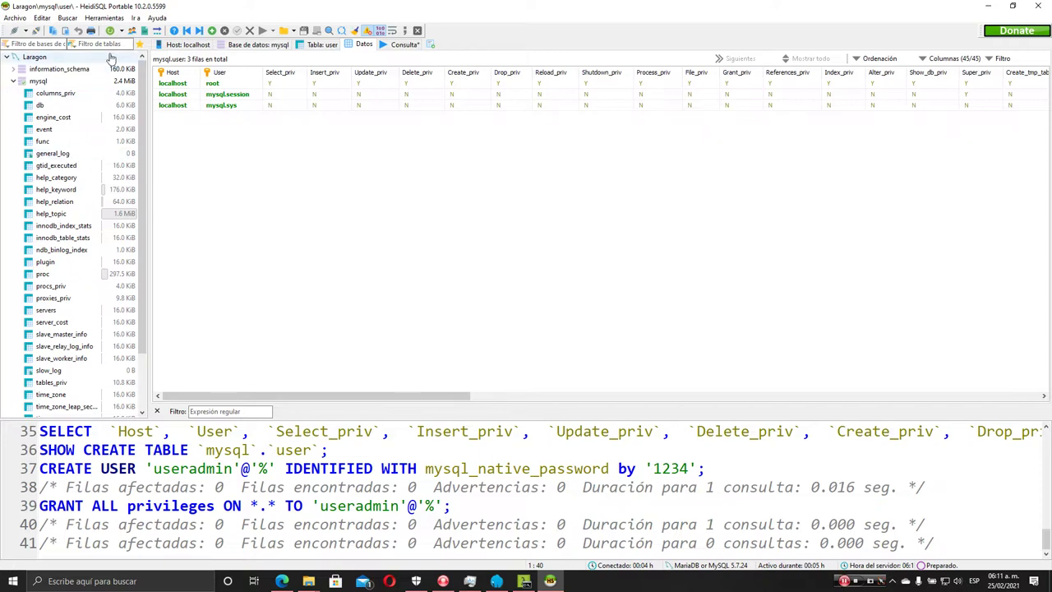
pyautogui.click(38, 81)
pyautogui.rightClick(33, 82)
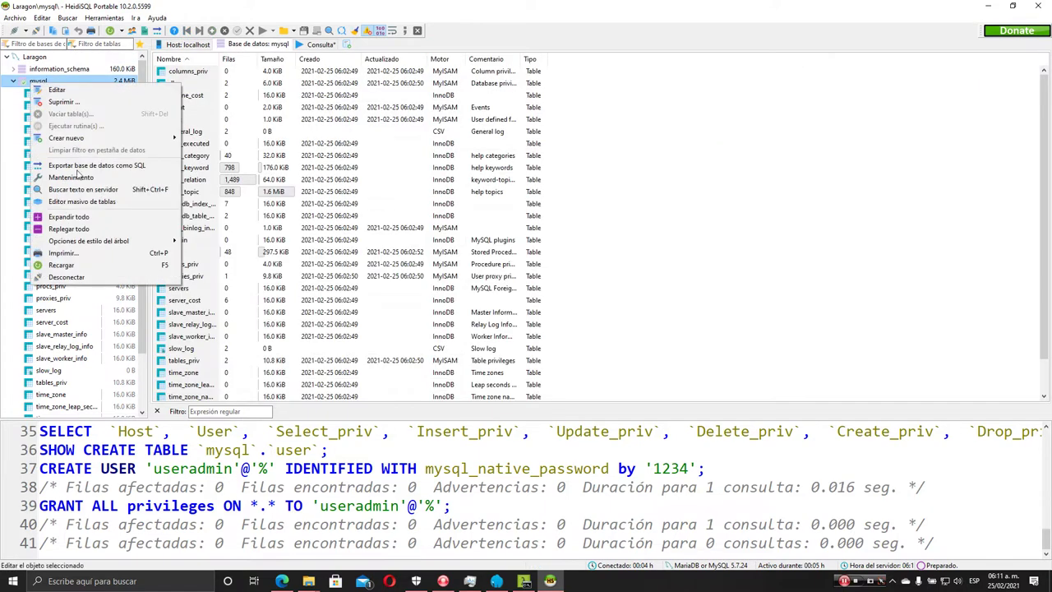
pyautogui.click(61, 265)
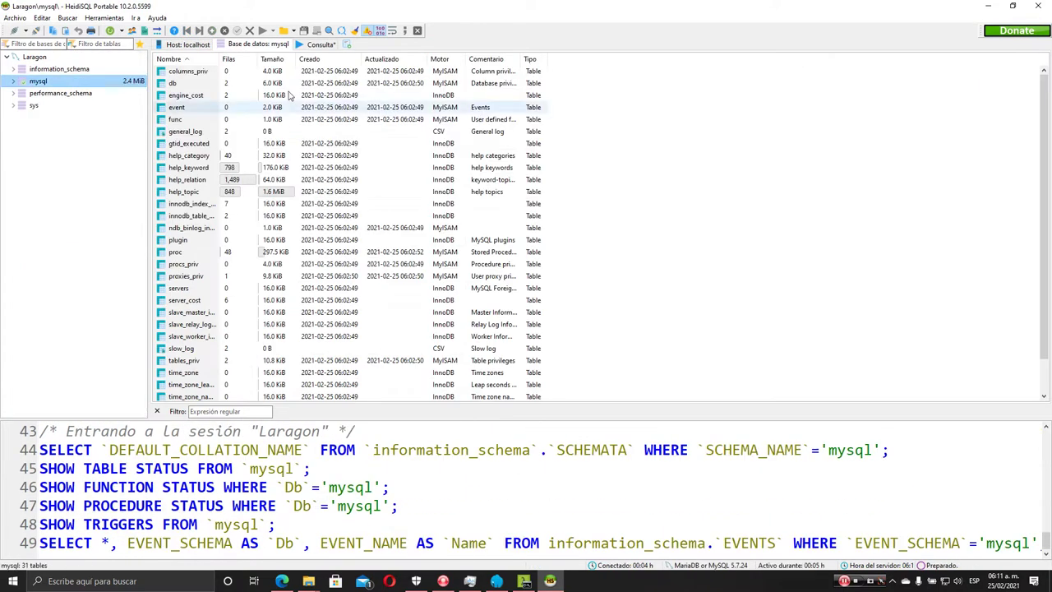
# Reopen the user table's Datos tab and locate the new useradmin row with host %
pyautogui.click(320, 45)
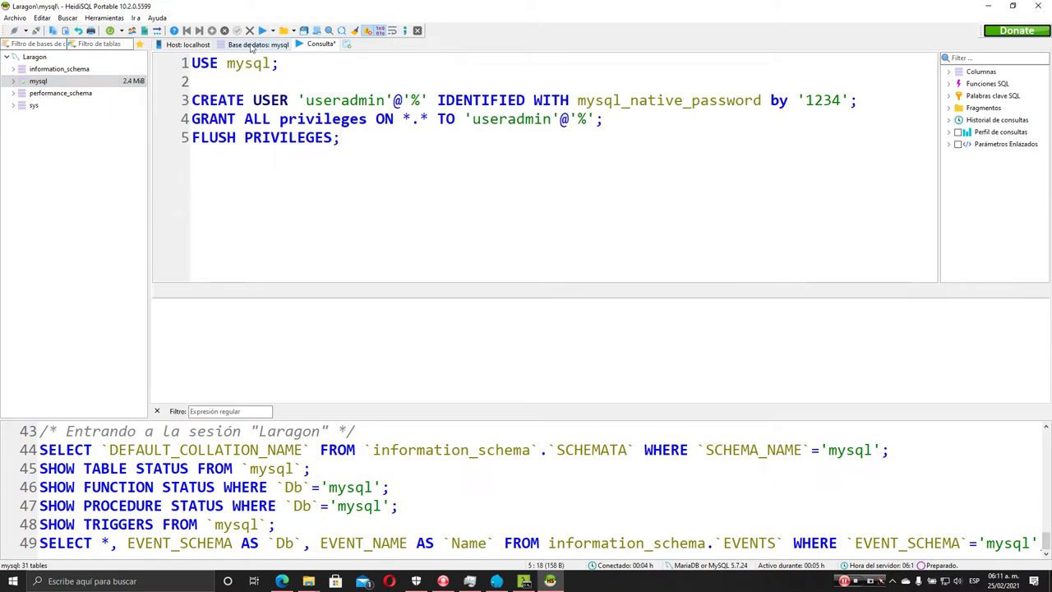
pyautogui.click(253, 44)
pyautogui.click(13, 81)
pyautogui.scroll(-2, 41, 329)
pyautogui.click(43, 388)
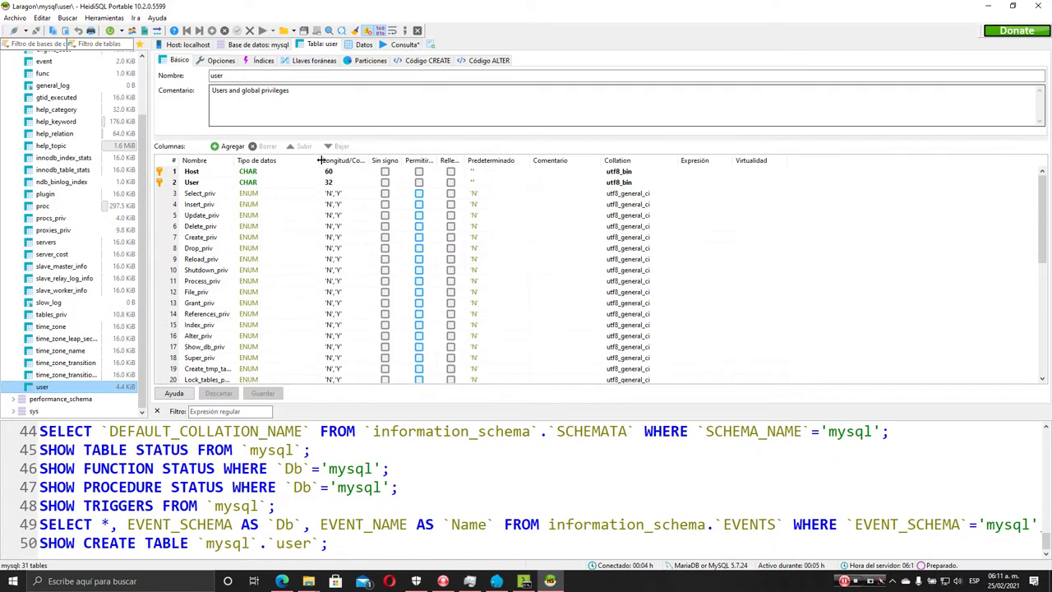
pyautogui.click(365, 46)
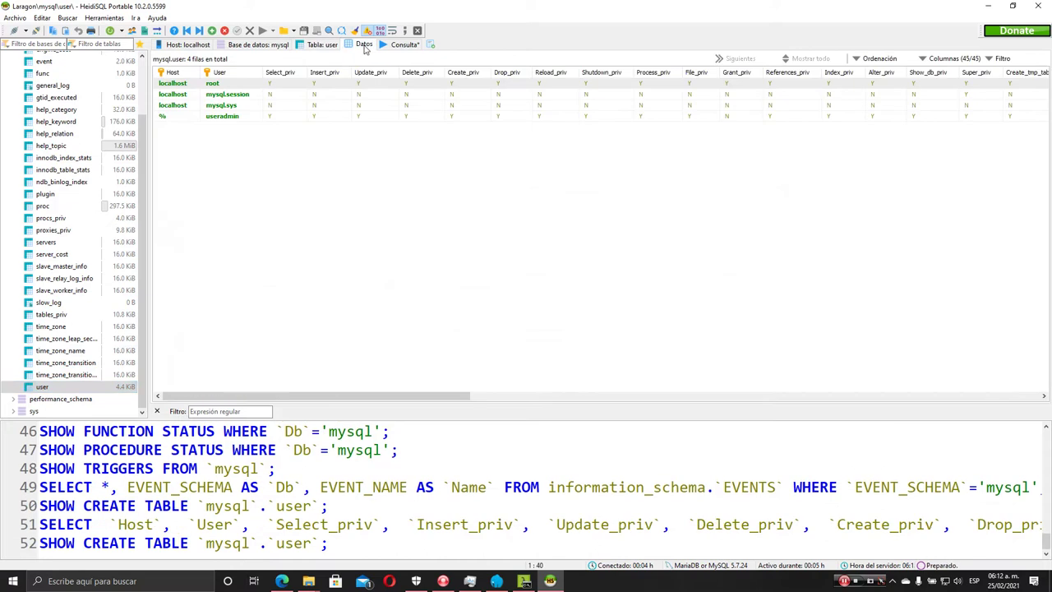
pyautogui.click(217, 118)
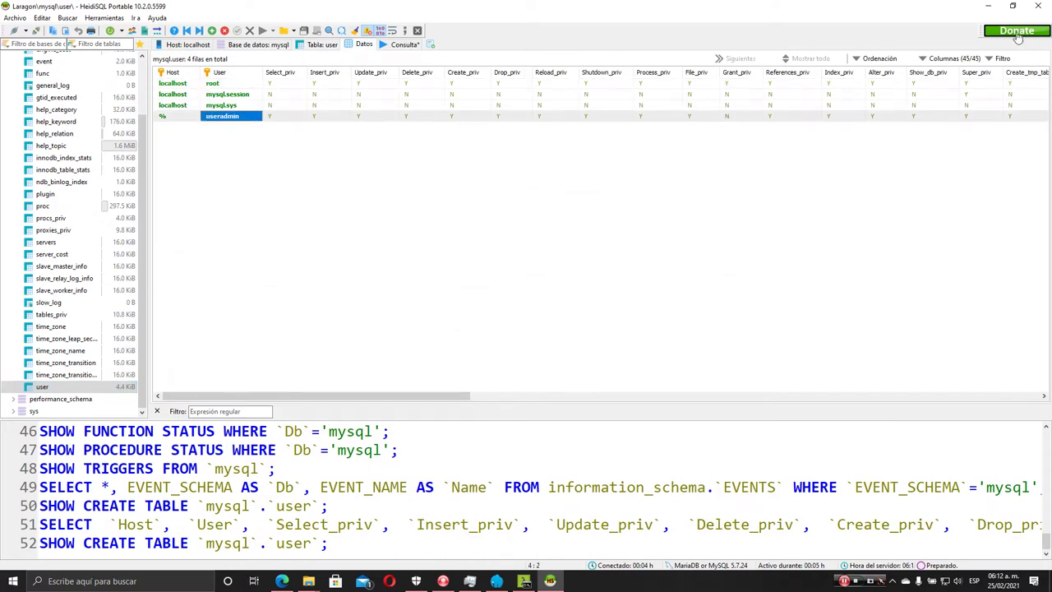
# Shrink the HeidiSQL window and bring the Cmder console to the front
pyautogui.moveTo(915, 6); pyautogui.dragTo(723, 54)
pyautogui.click(523, 581)
pyautogui.scroll(-3, 452, 485)
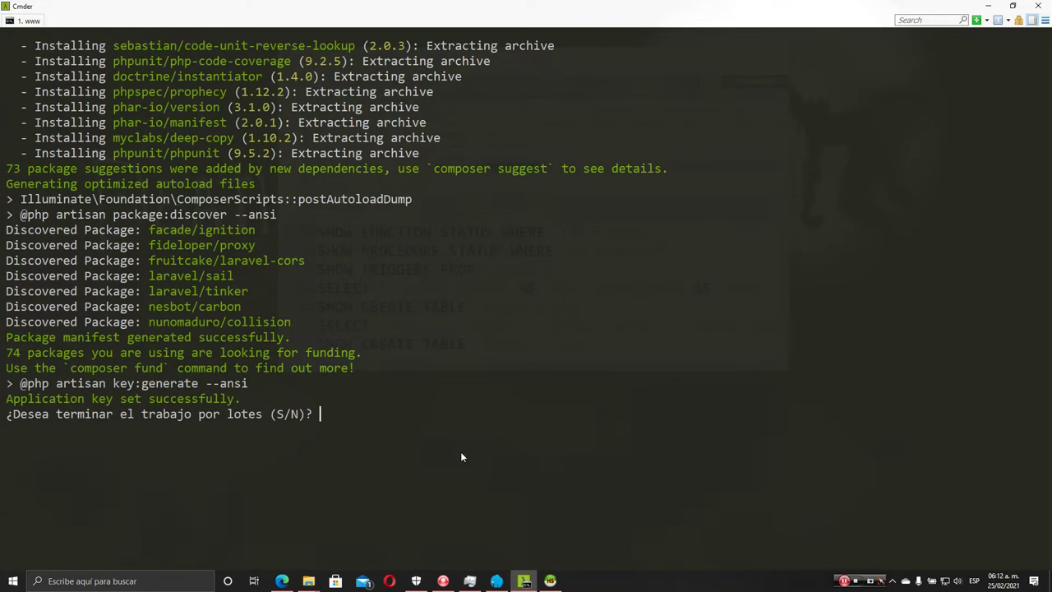
# Answer s to end the pending batch job and clear the console
pyautogui.write('s')
pyautogui.press('Return')
pyautogui.scroll(4, 358, 267)
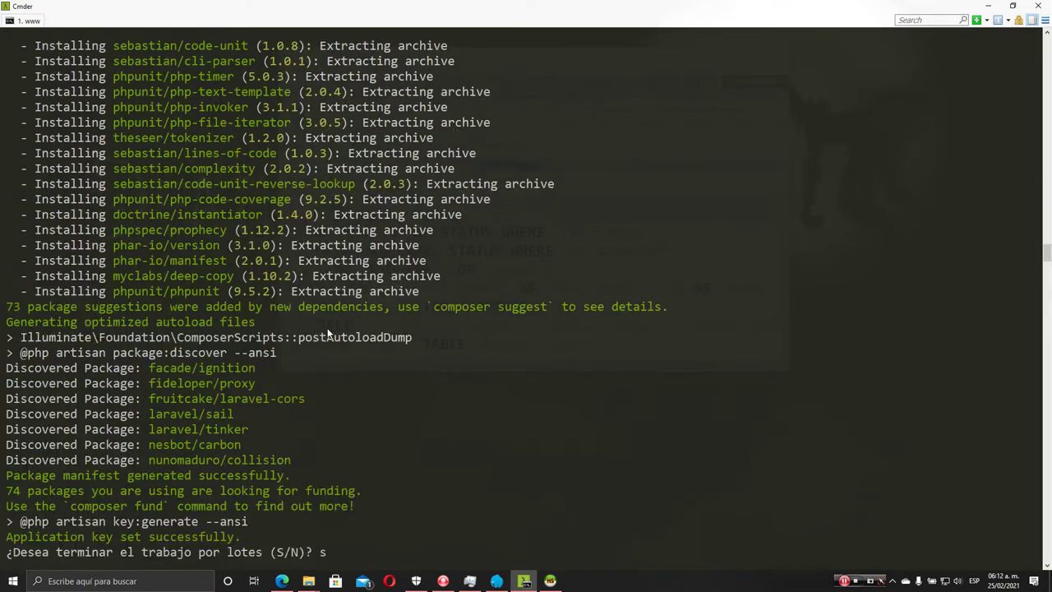
pyautogui.scroll(-8, 310, 333)
pyautogui.write('c')
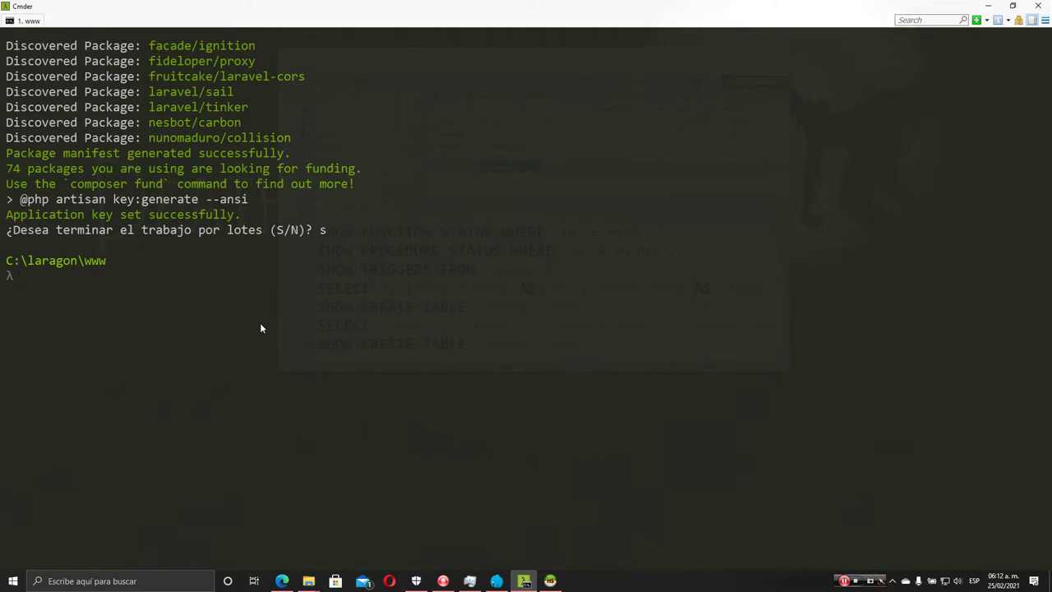
pyautogui.write('lear')
pyautogui.press('Return')
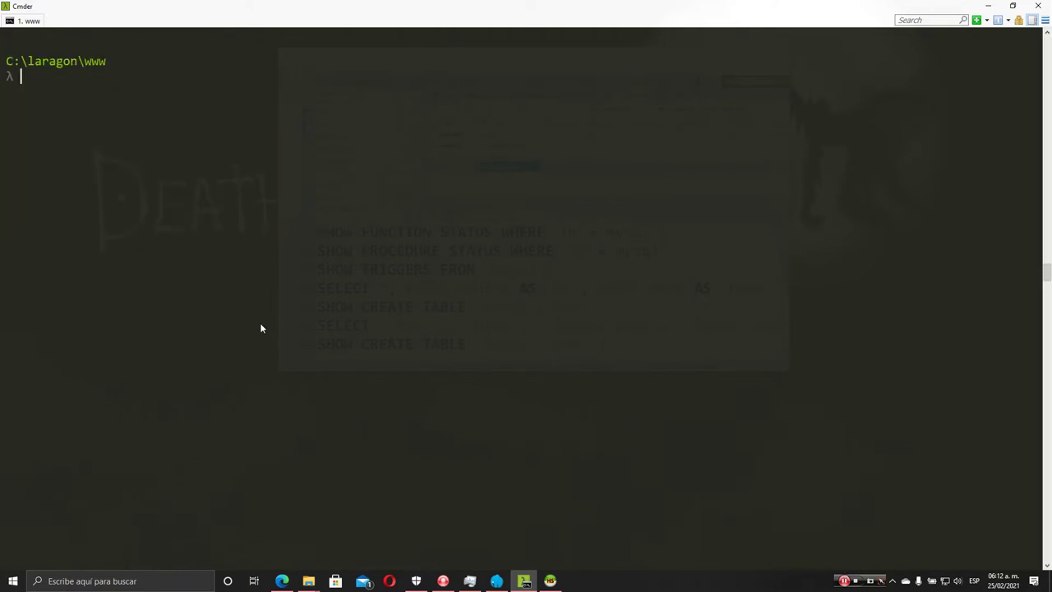
# Enter composer create-project --prefer-dist laravel/laravel app to create the app project
pyautogui.write('compos')
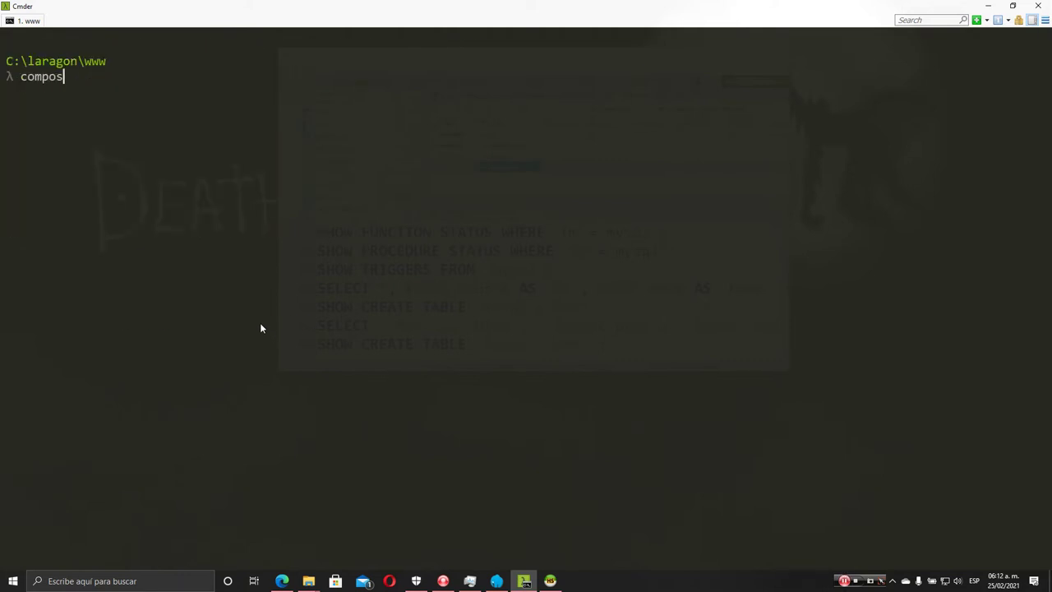
pyautogui.write('er create-project --prefer')
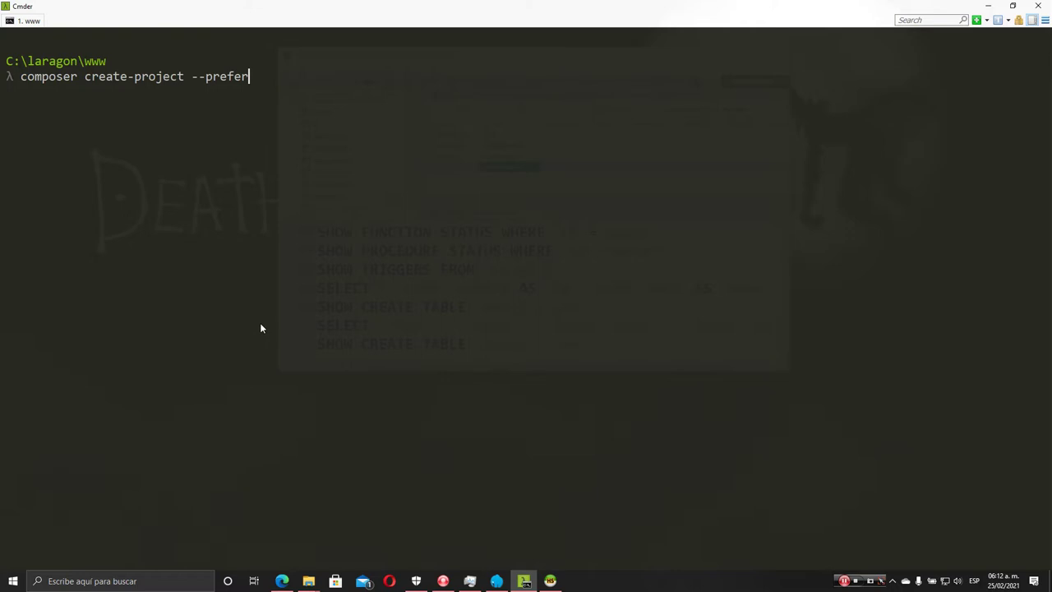
pyautogui.write('-dist laravel/laravel ')
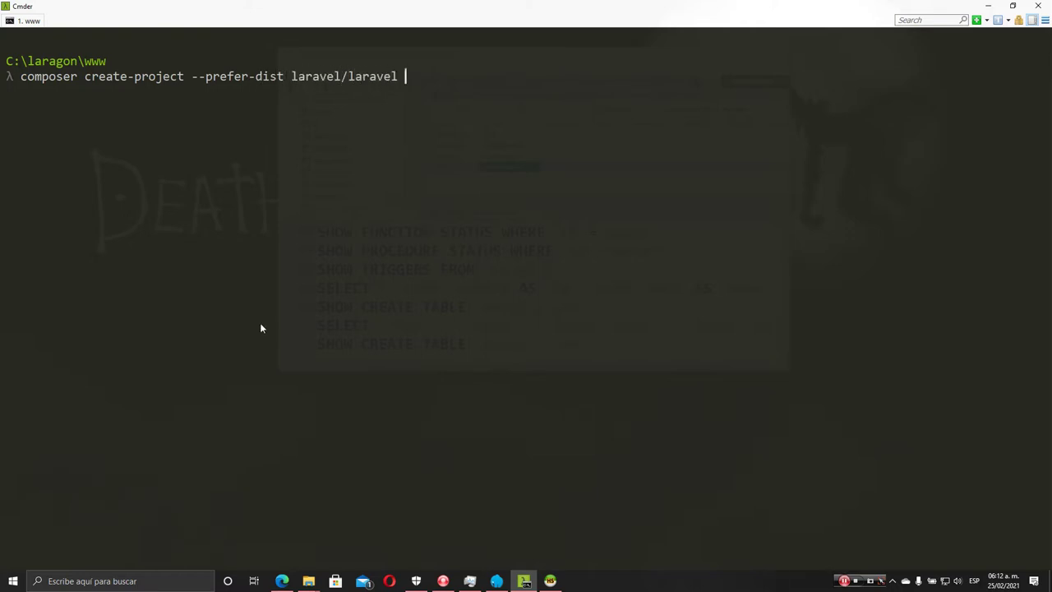
pyautogui.write('app')
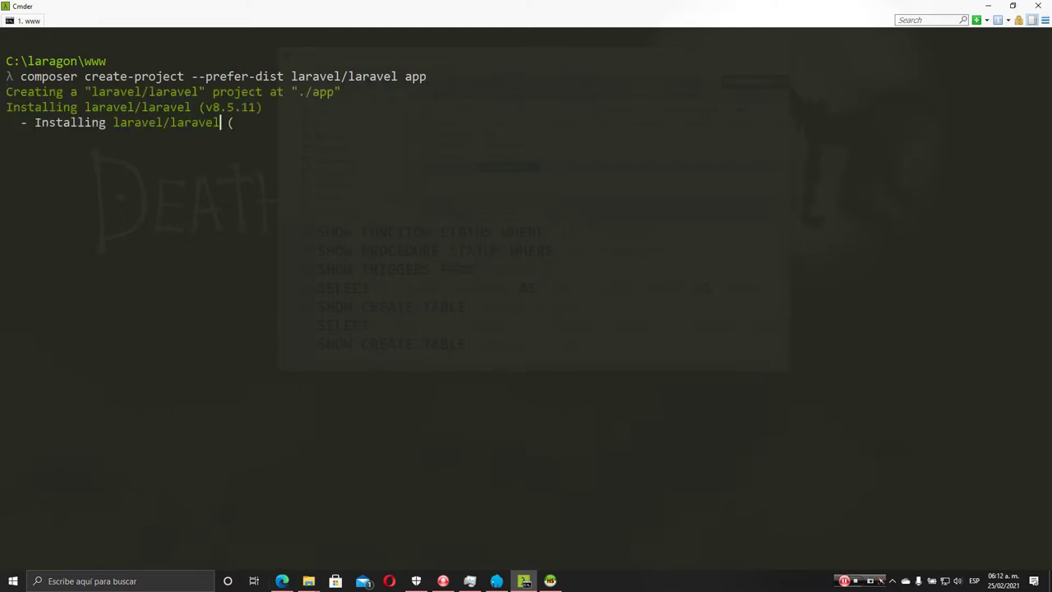
pyautogui.click(308, 581)
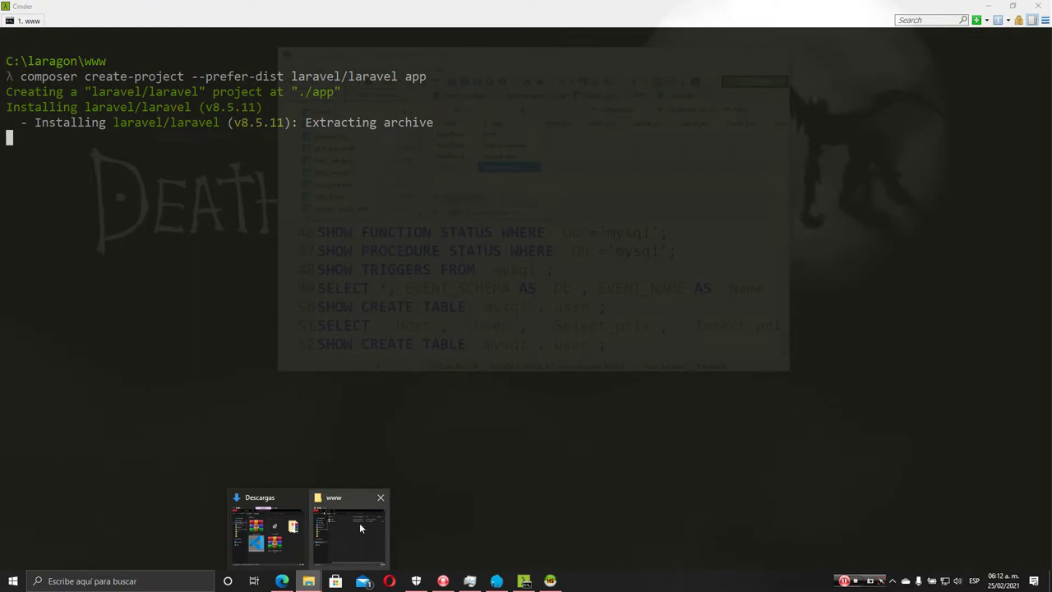
# Check the new app folder in the www window, then minimize it
pyautogui.click(359, 522)
pyautogui.click(618, 188)
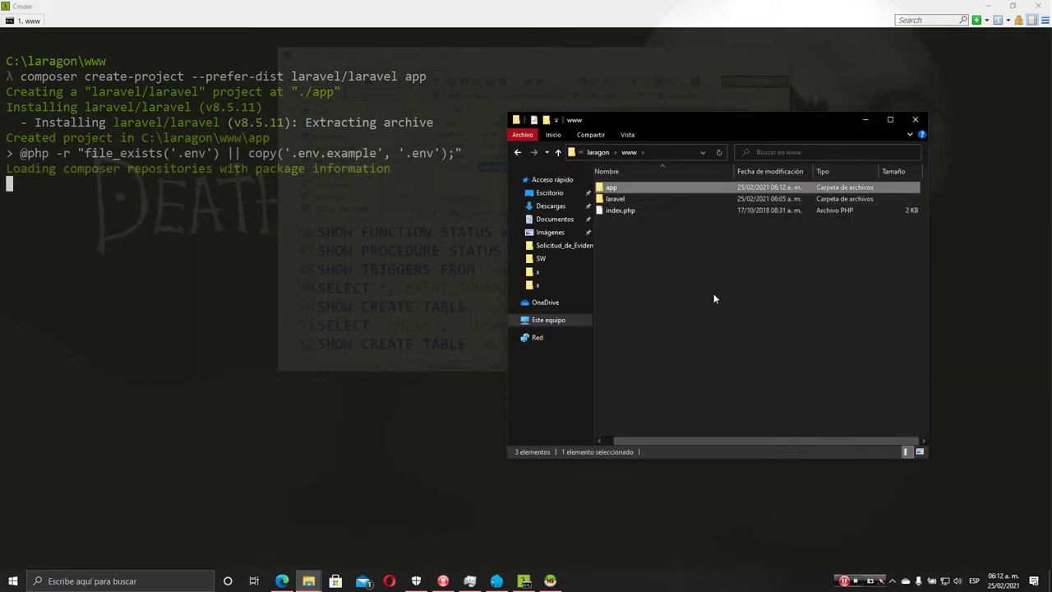
pyautogui.click(866, 280)
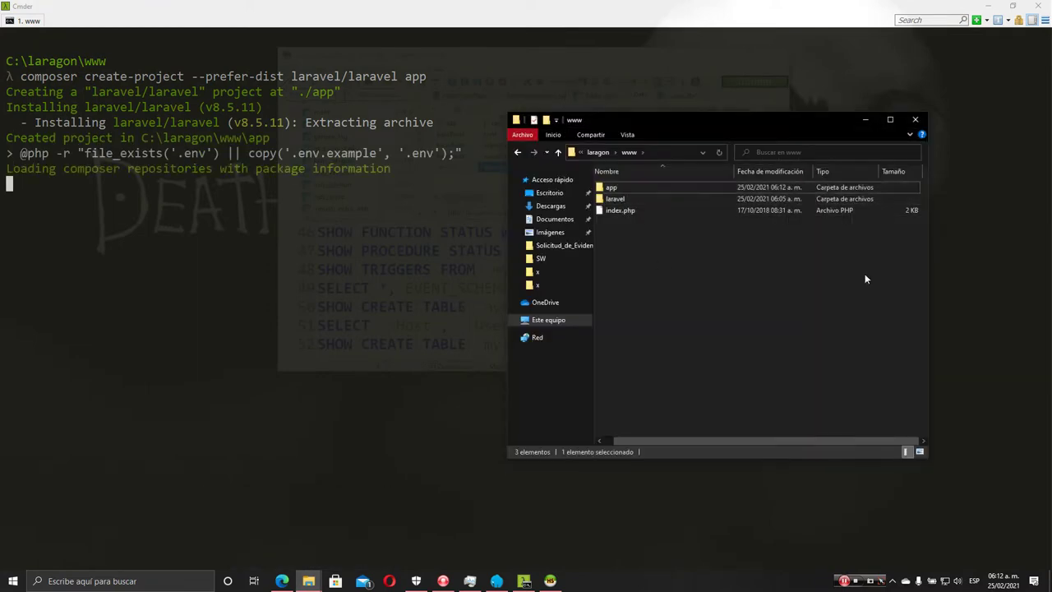
pyautogui.click(867, 120)
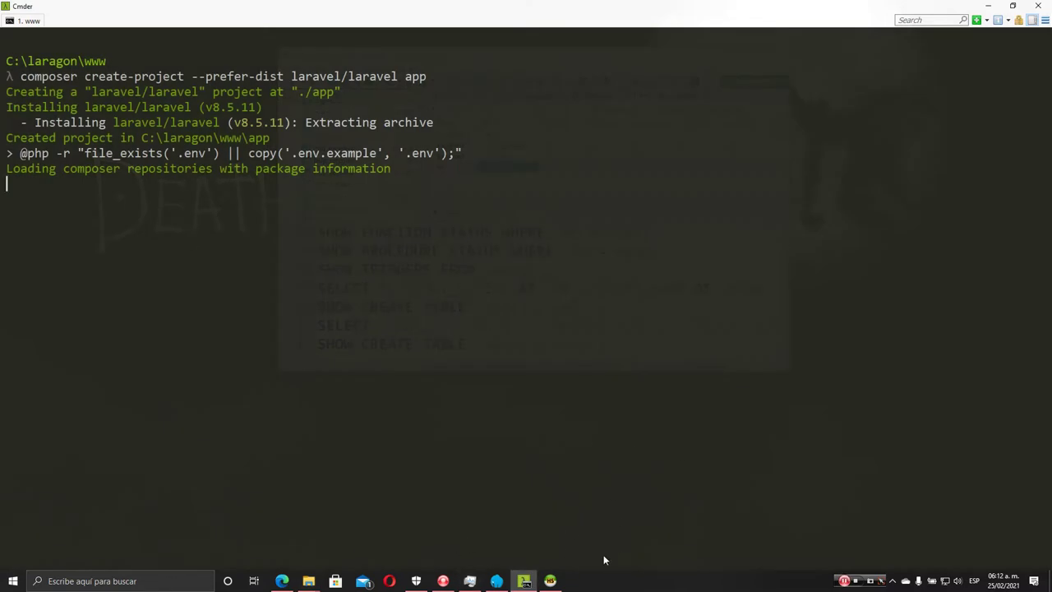
# Bring HeidiSQL up, maximize and restore it, then minimize it to reveal the Cmder terminal
pyautogui.click(551, 581)
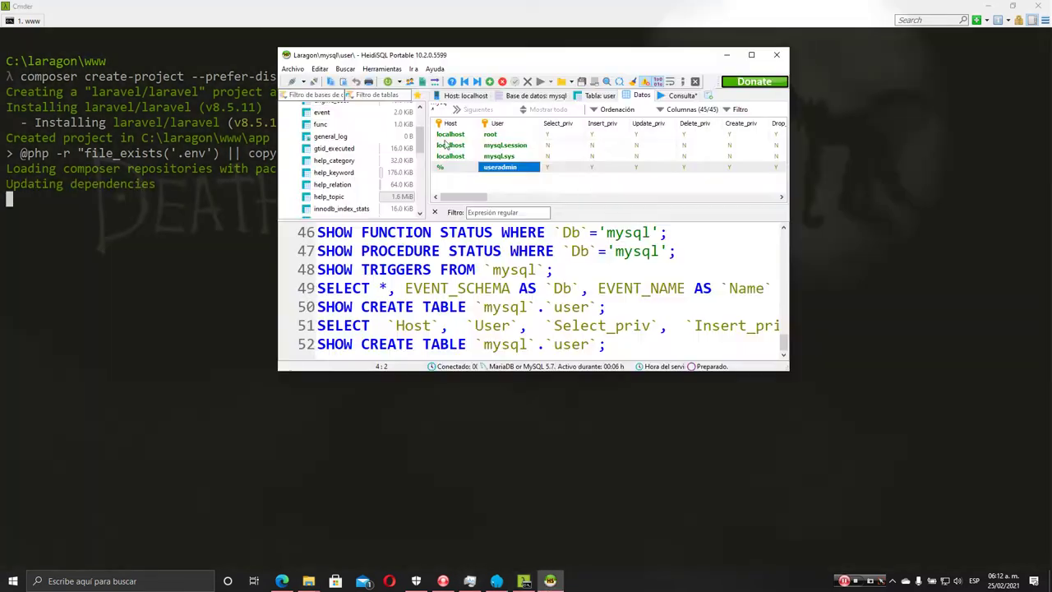
pyautogui.click(748, 58)
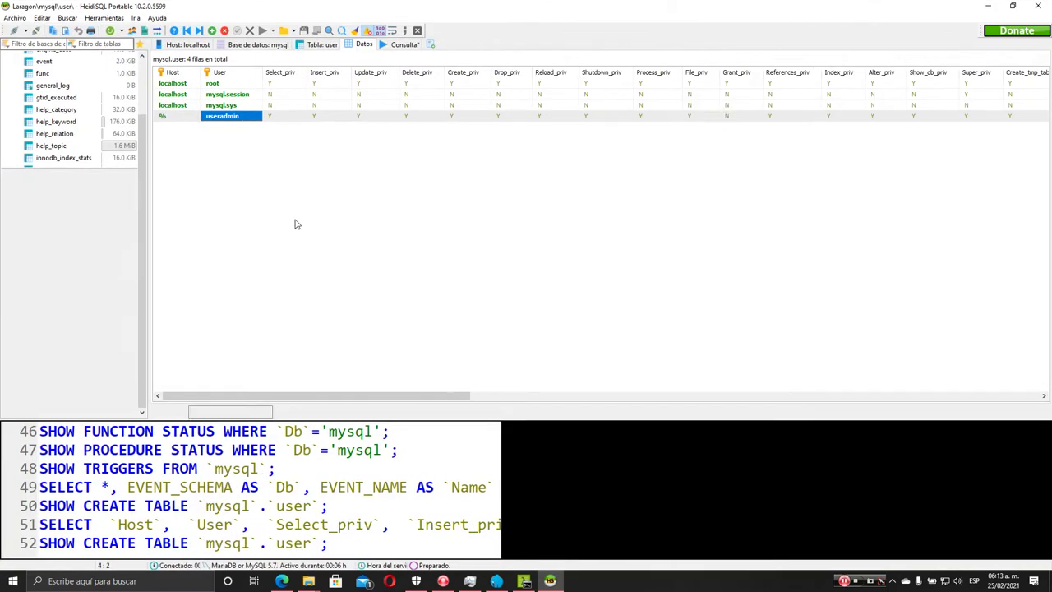
pyautogui.click(1012, 6)
pyautogui.click(728, 57)
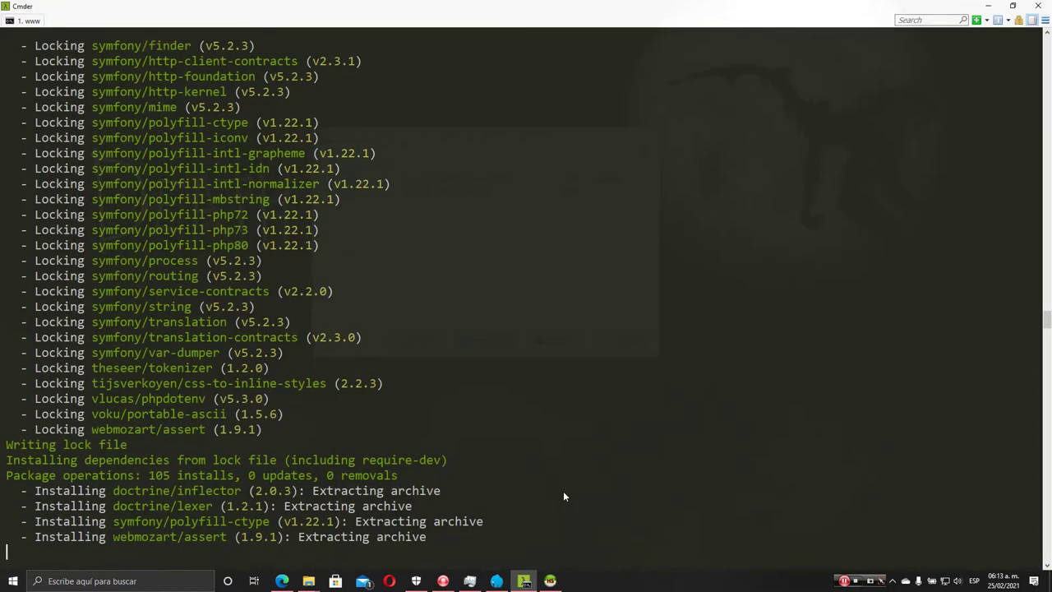
# Launch Visual Studio Code by searching 'code', then add PHP language support from the Welcome page
pyautogui.press('super')
pyautogui.write('vs')
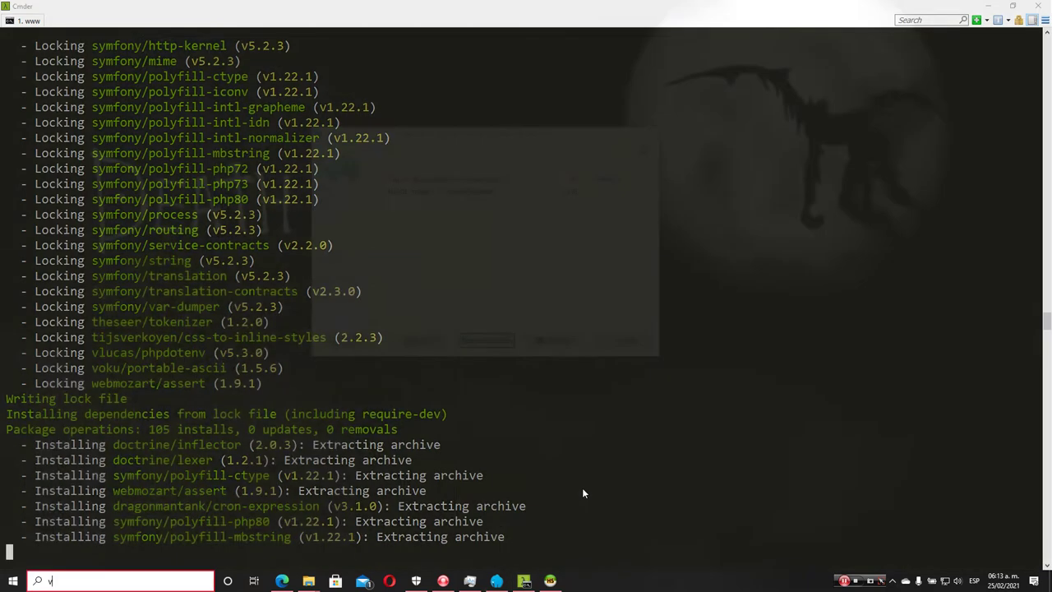
pyautogui.press('BackSpace')
pyautogui.press('BackSpace')
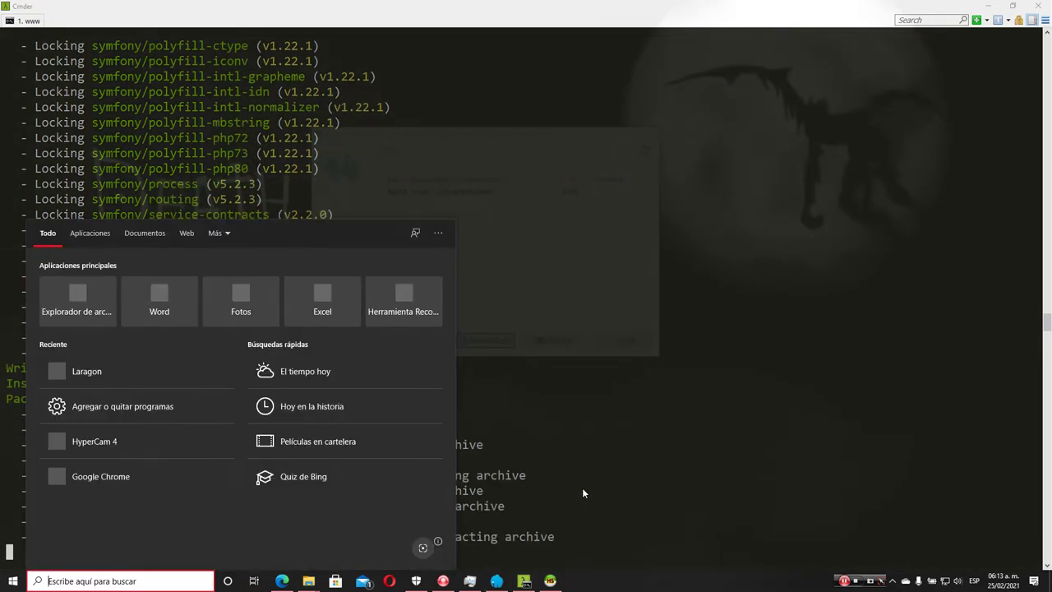
pyautogui.write('code')
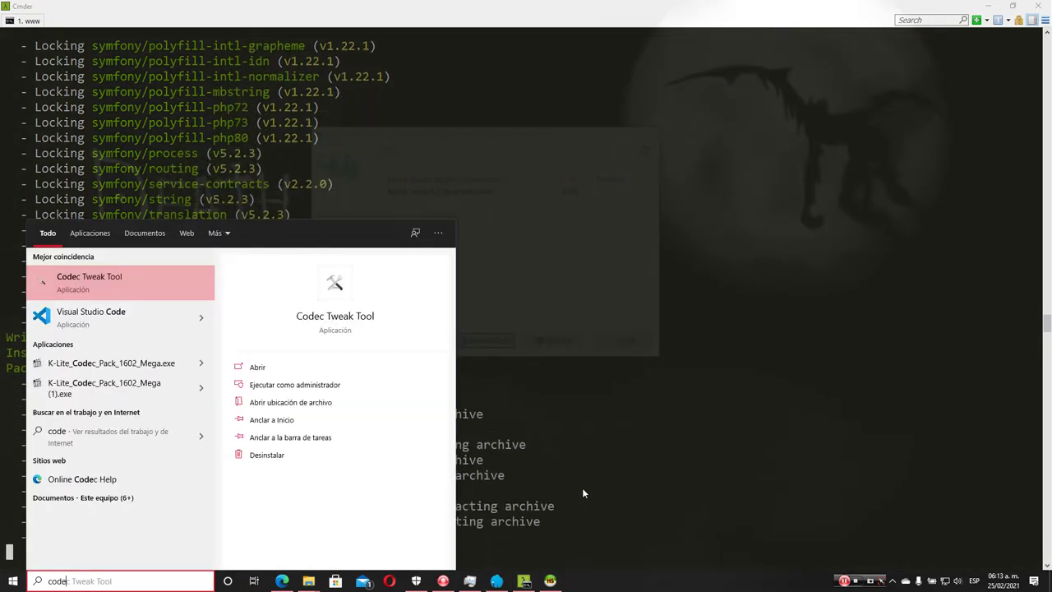
pyautogui.press('Down')
pyautogui.press('Return')
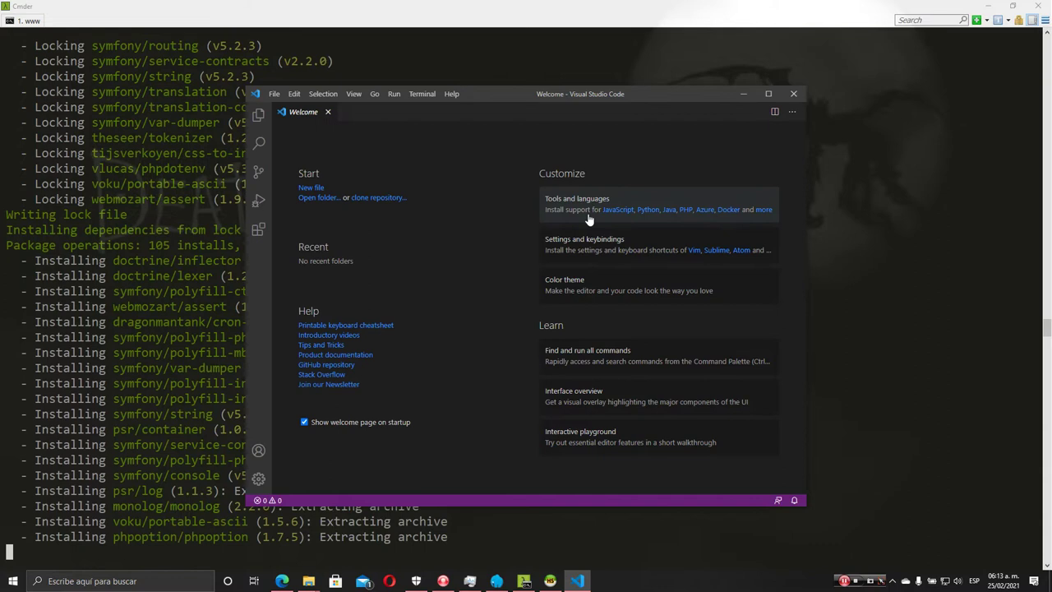
pyautogui.click(688, 215)
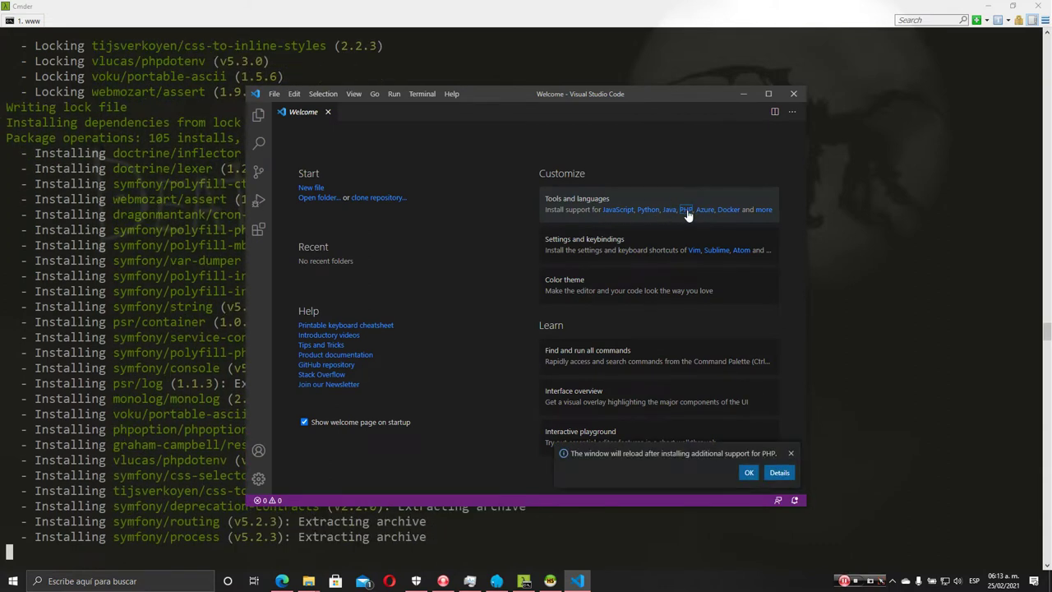
# Dismiss the PHP reload notice and search the Extensions view for 'formatter'
pyautogui.click(753, 471)
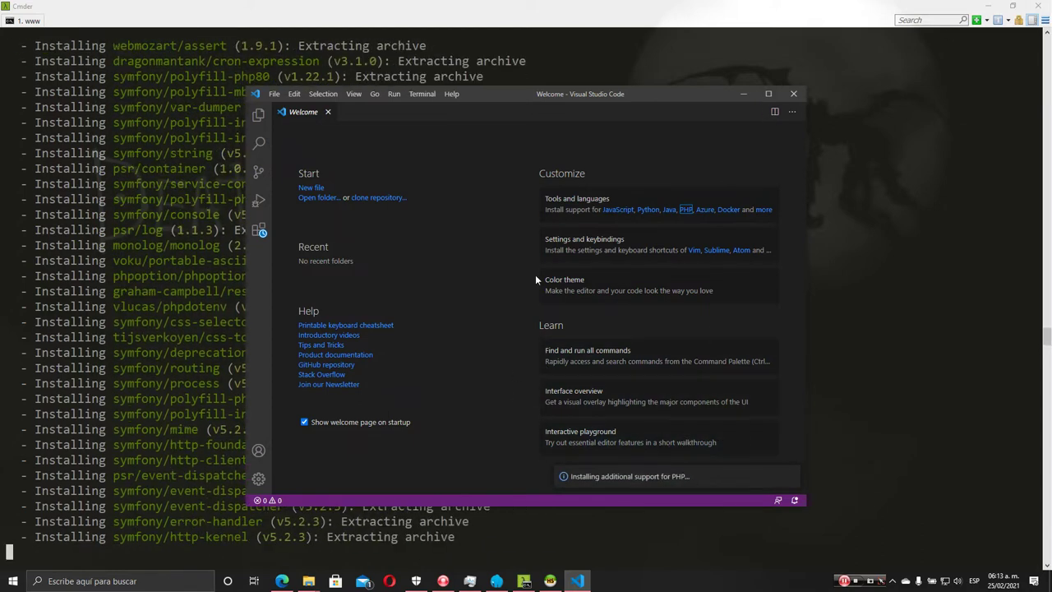
pyautogui.click(259, 230)
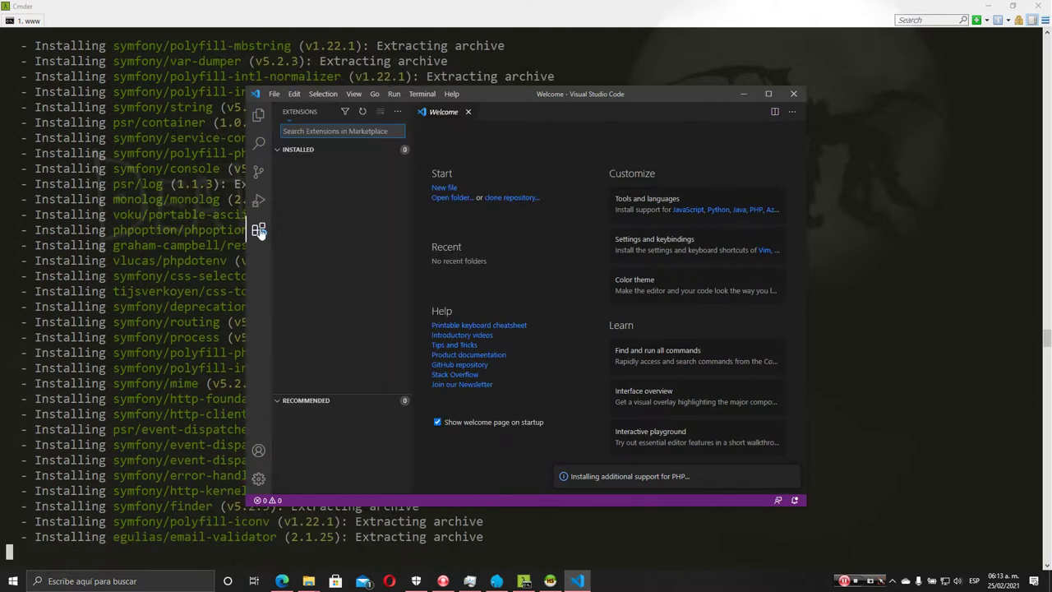
pyautogui.write('p')
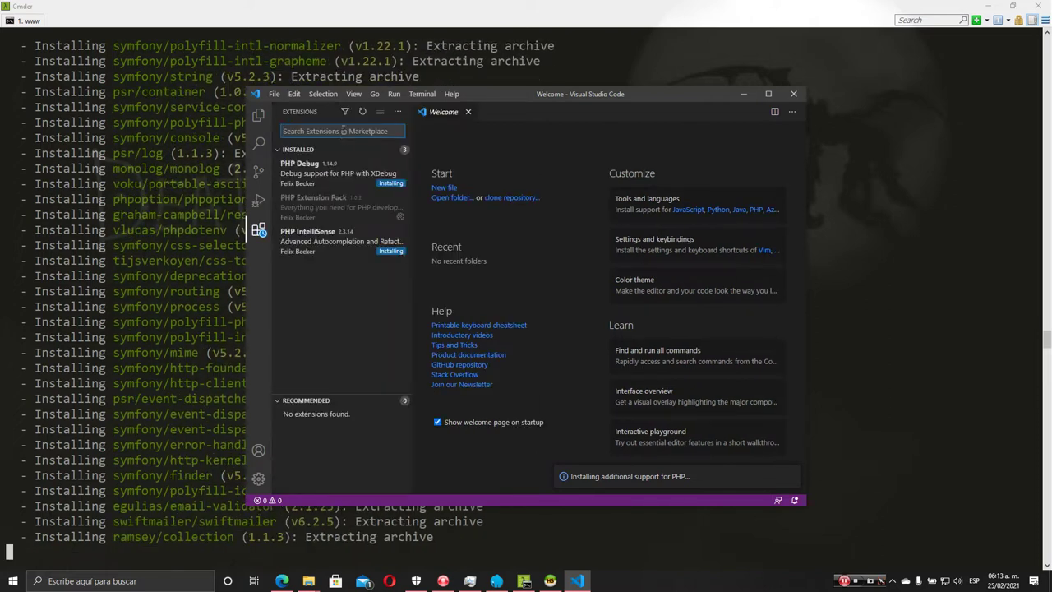
pyautogui.press('BackSpace')
pyautogui.write('formatter')
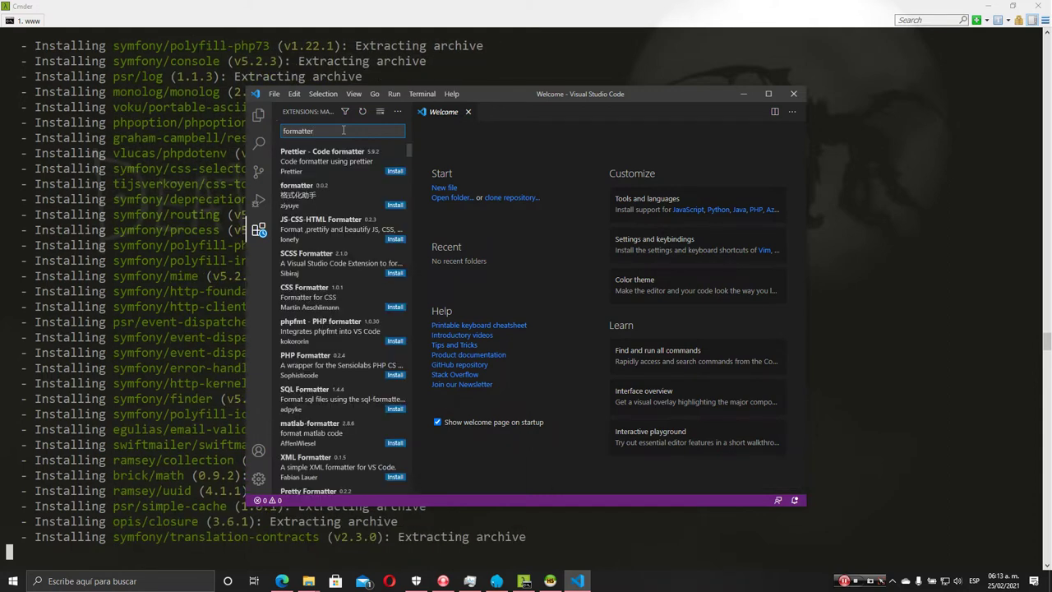
pyautogui.click(343, 164)
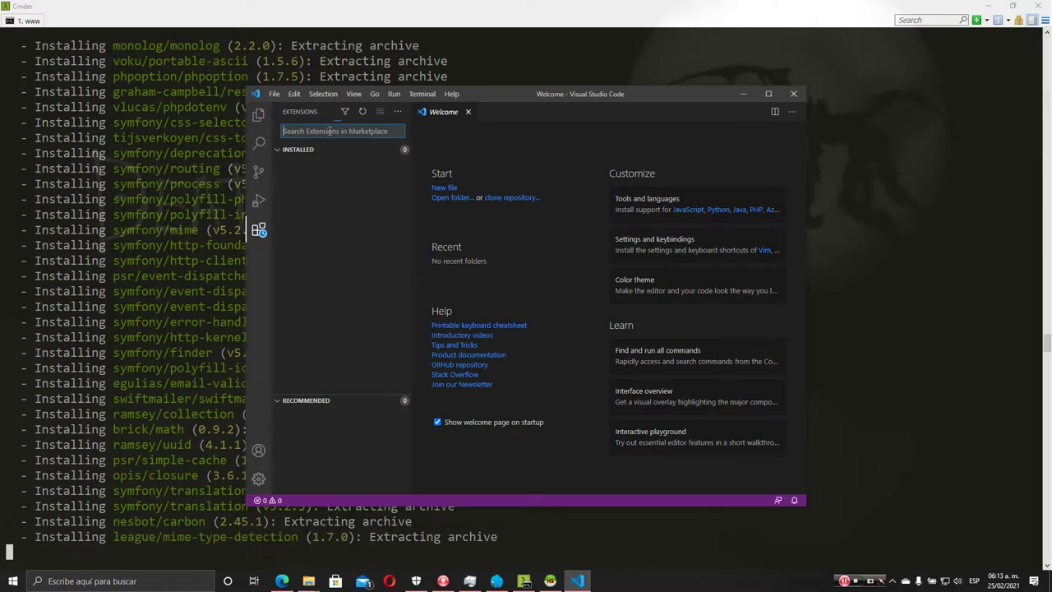
pyautogui.write('formatter')
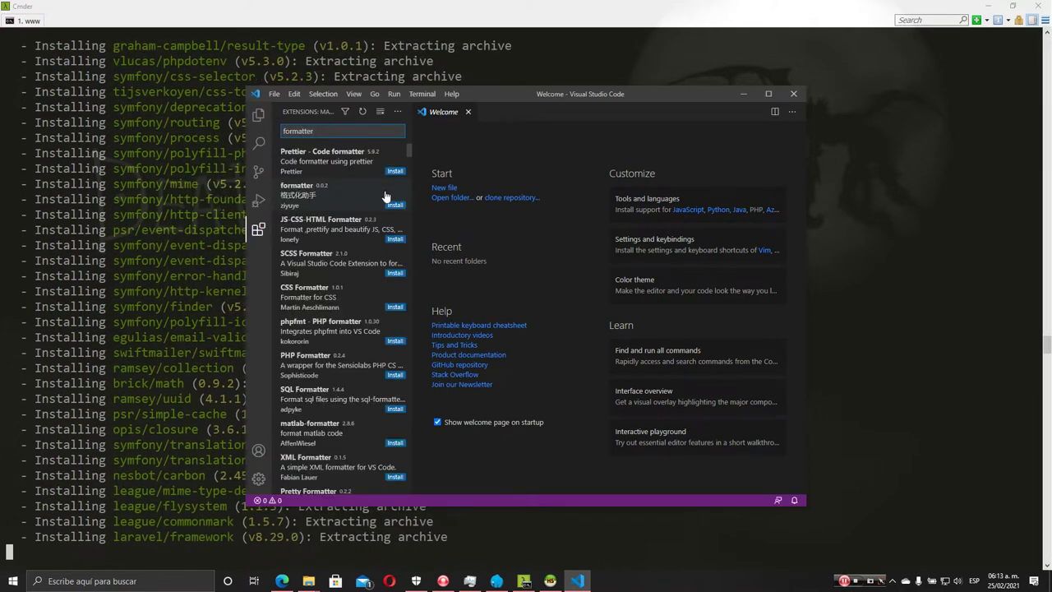
# Install the Prettier - Code formatter extension after reviewing its details
pyautogui.click(362, 161)
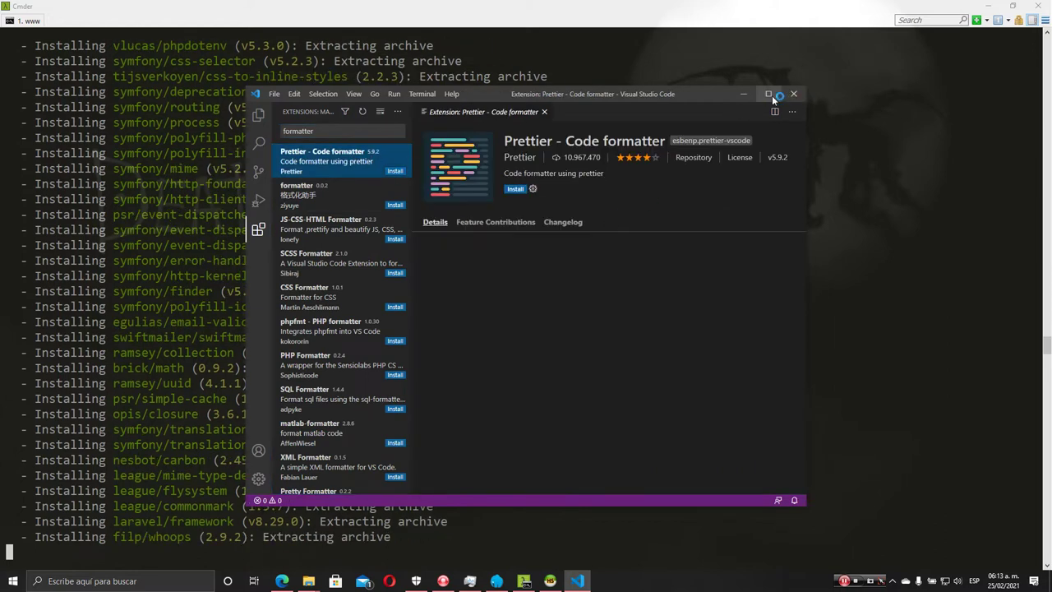
pyautogui.scroll(-5, 598, 369)
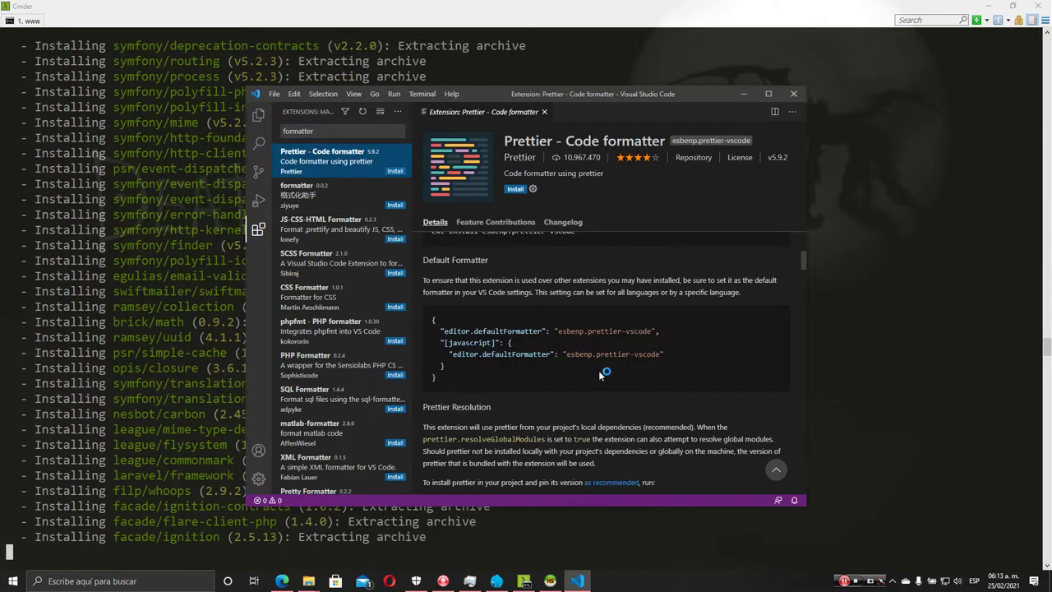
pyautogui.scroll(-10, 542, 393)
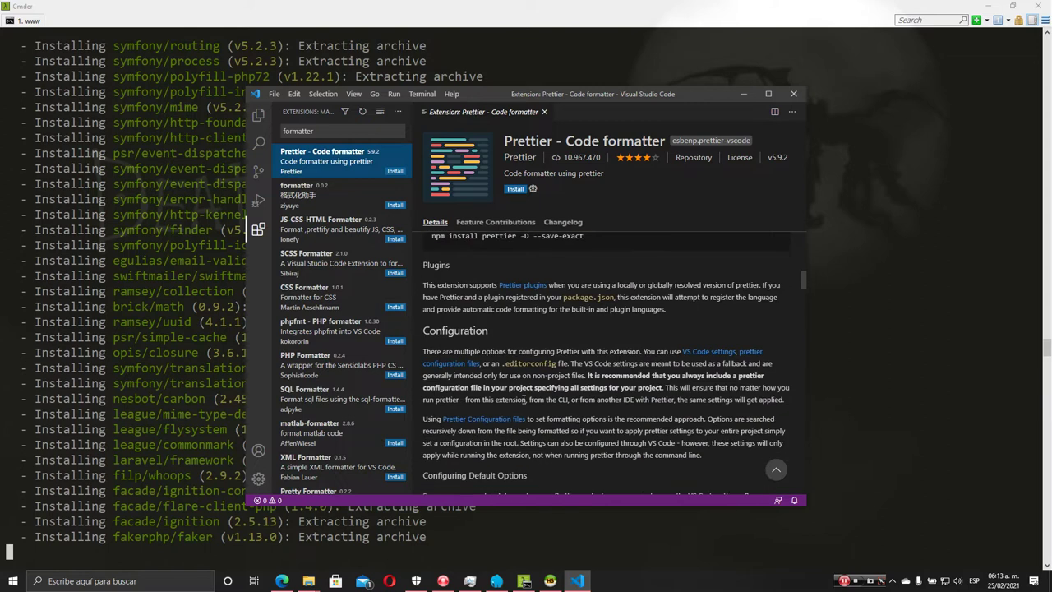
pyautogui.scroll(-3, 524, 399)
pyautogui.scroll(20, 520, 401)
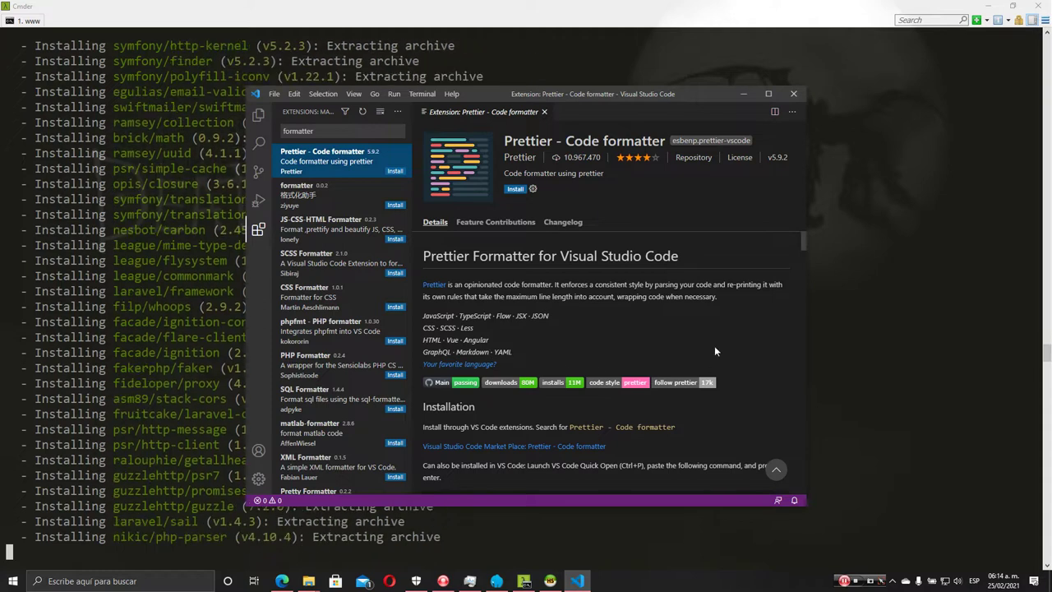
pyautogui.click(514, 189)
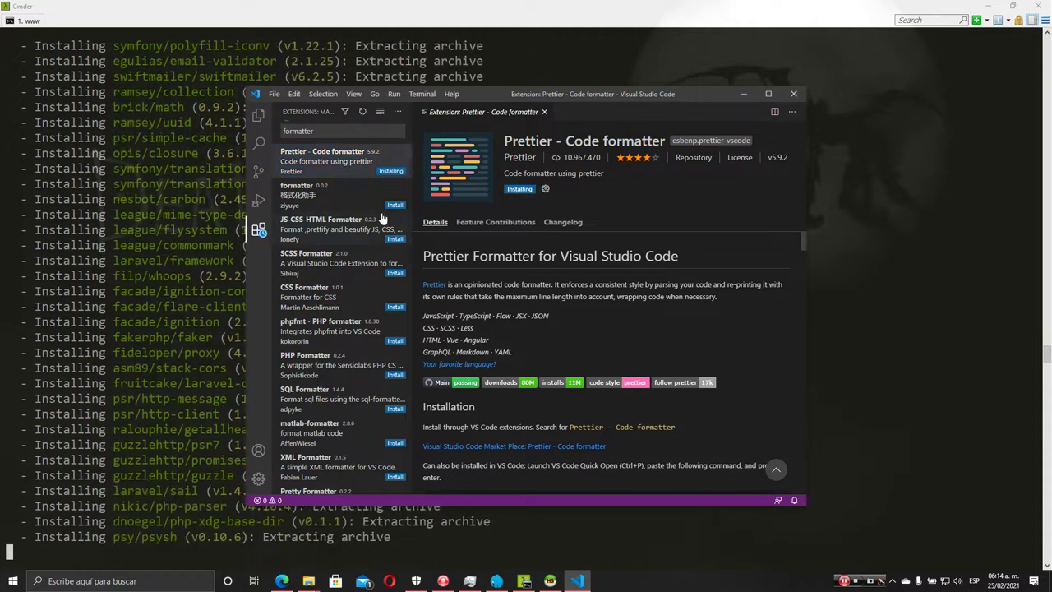
# Install the PHP Formatter extension, close its details tab and move the window higher
pyautogui.click(327, 370)
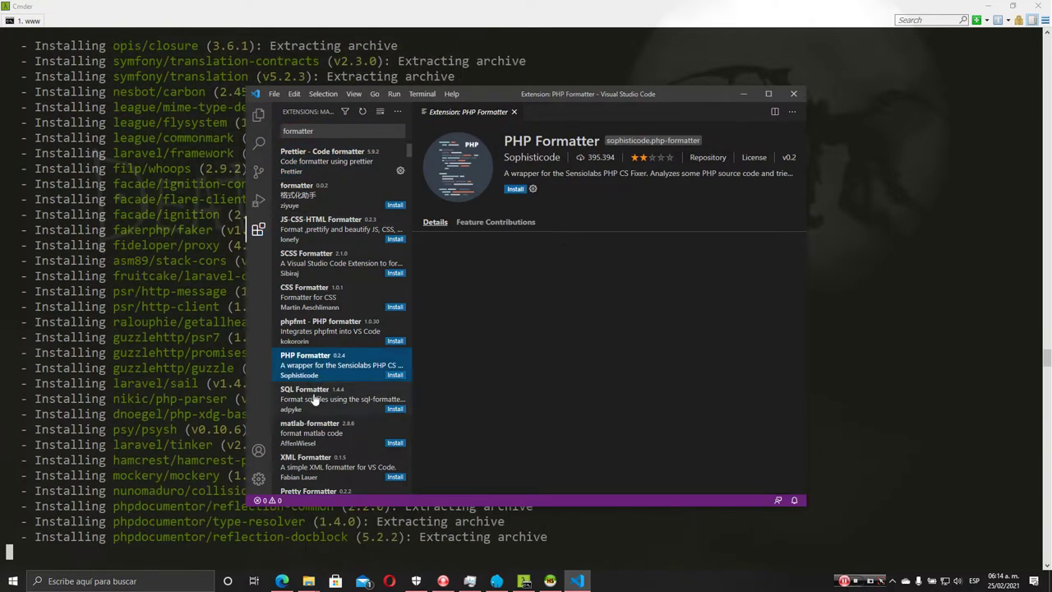
pyautogui.scroll(-2, 323, 393)
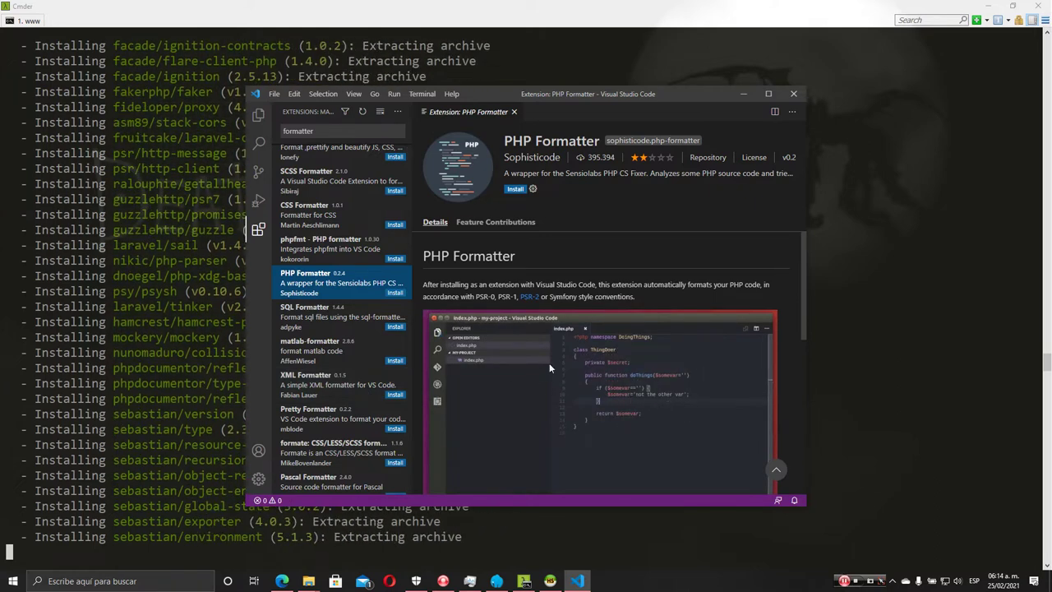
pyautogui.scroll(-4, 570, 386)
pyautogui.scroll(1, 566, 374)
pyautogui.scroll(3, 590, 374)
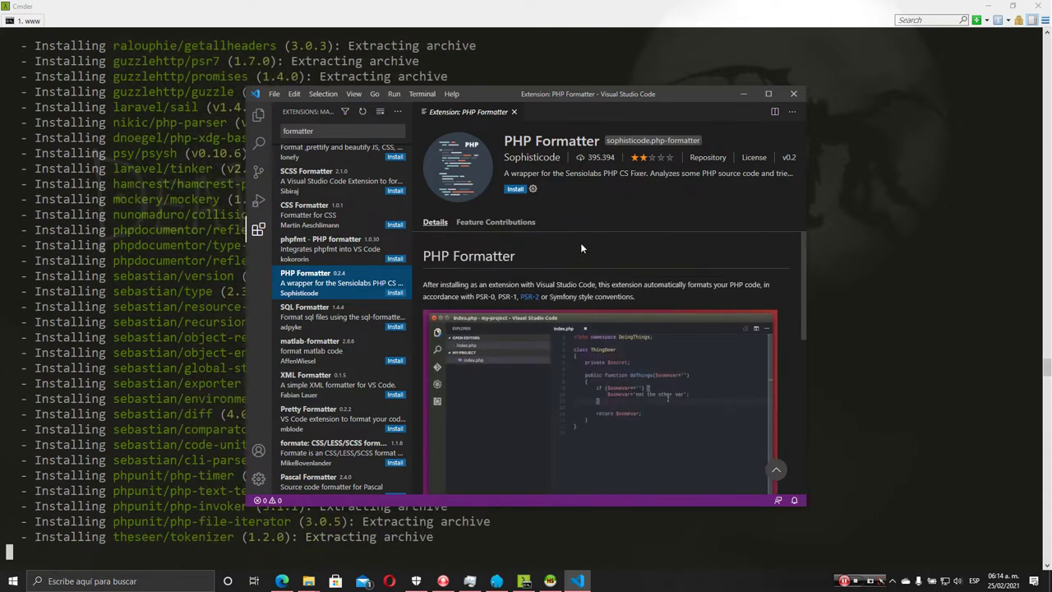
pyautogui.click(515, 189)
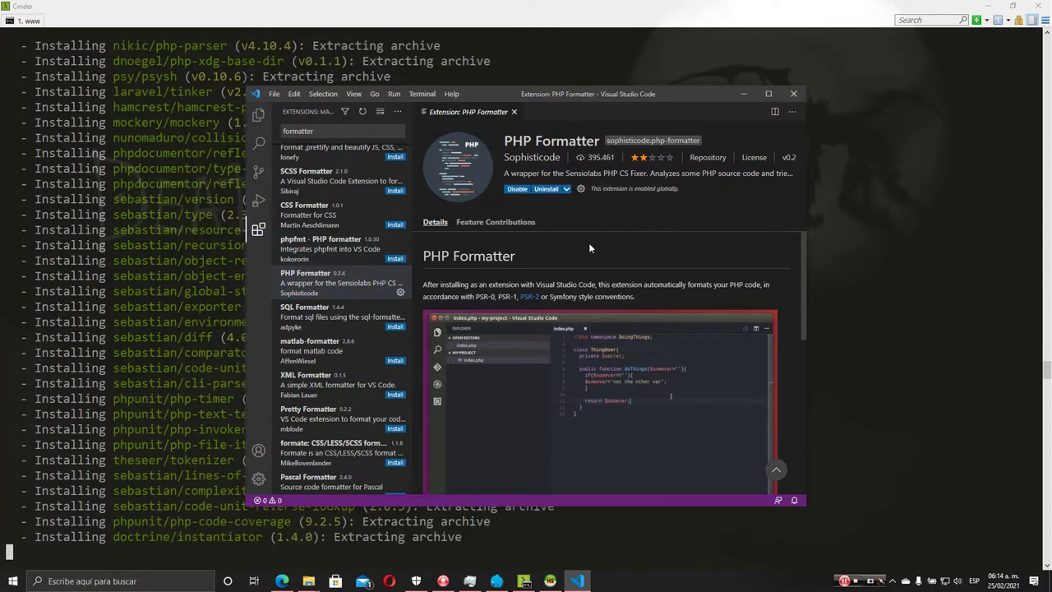
pyautogui.click(514, 112)
pyautogui.moveTo(599, 93); pyautogui.dragTo(521, 54)
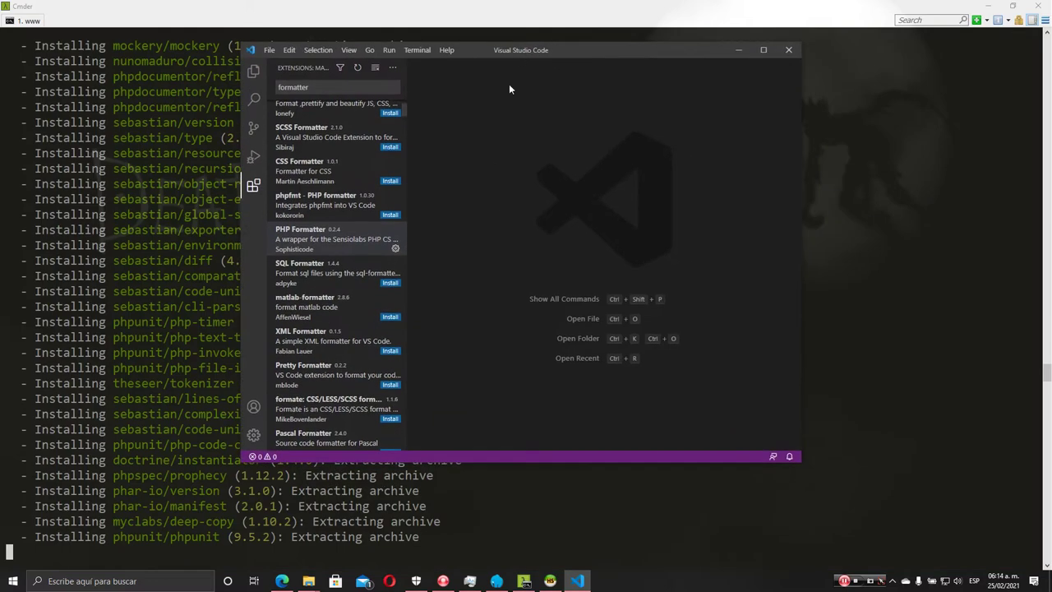
# Check Cmder's finished Laravel install, then return to VS Code's File menu
pyautogui.click(459, 513)
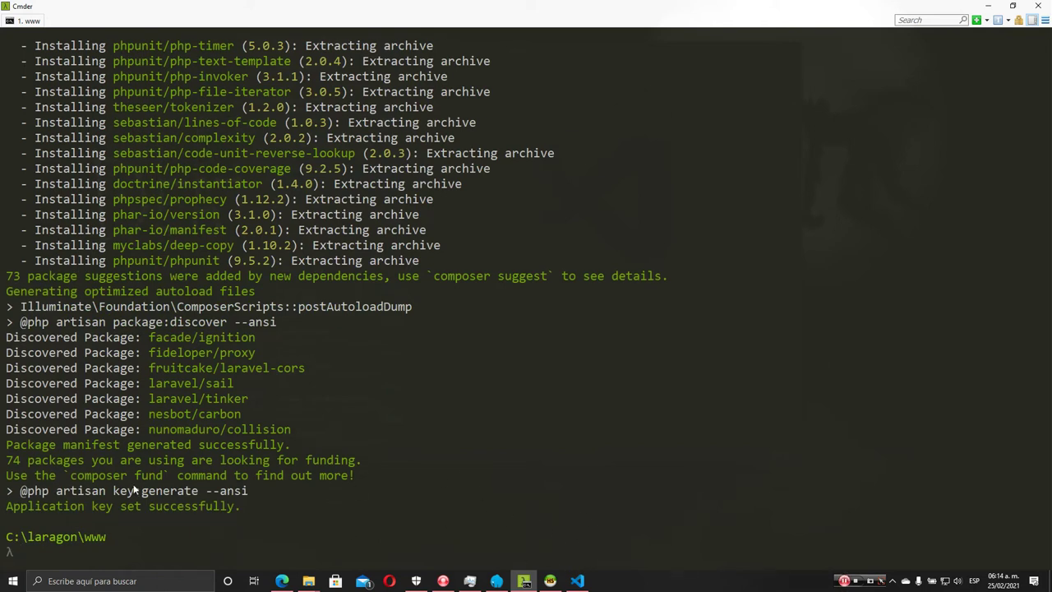
pyautogui.click(578, 578)
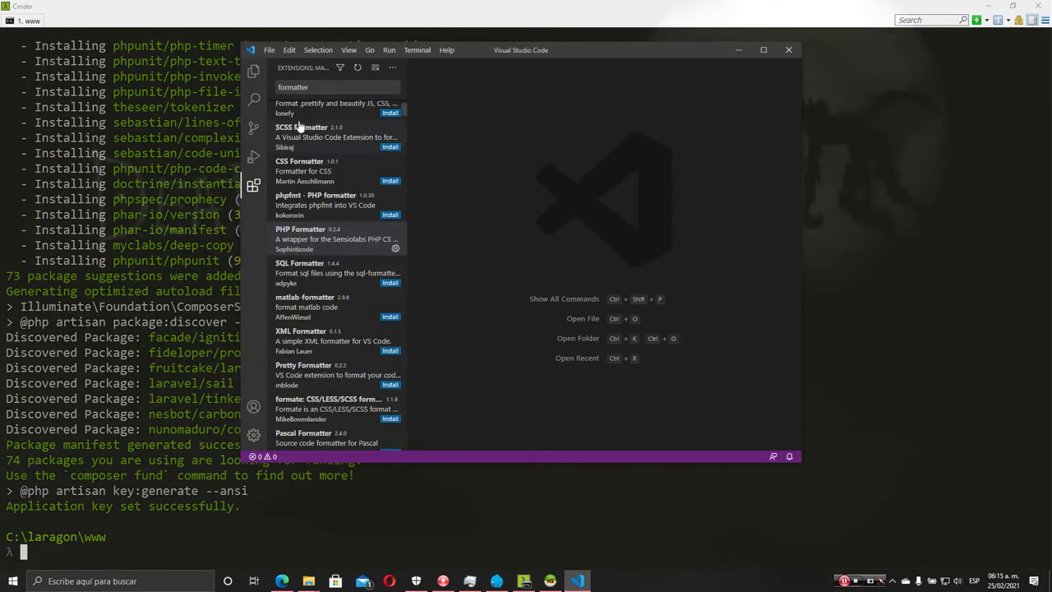
pyautogui.click(268, 50)
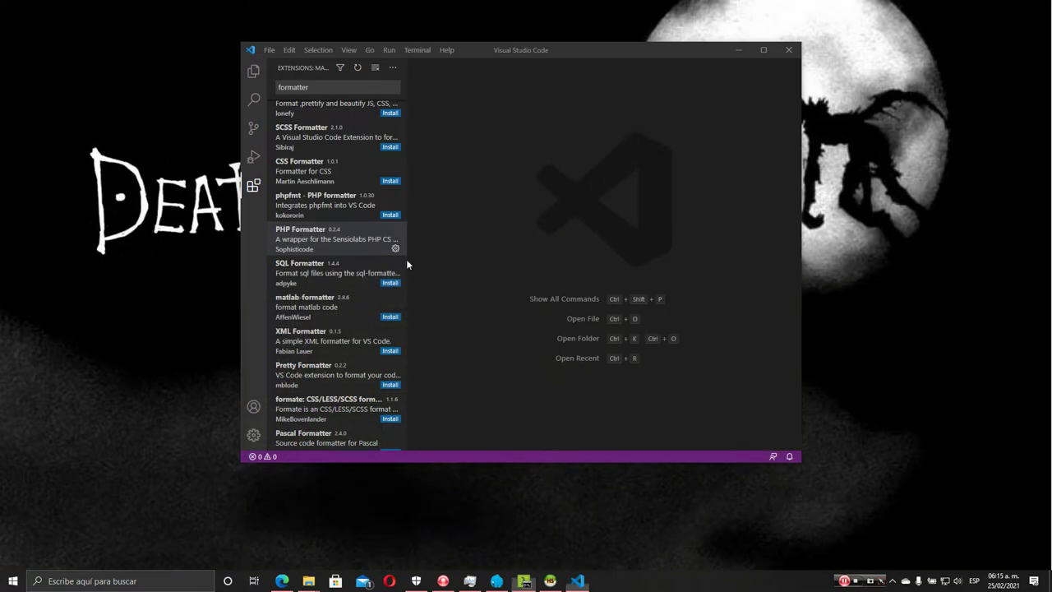
# Open the folder C:\laragon\www\app as the VS Code workspace
pyautogui.click(989, 6)
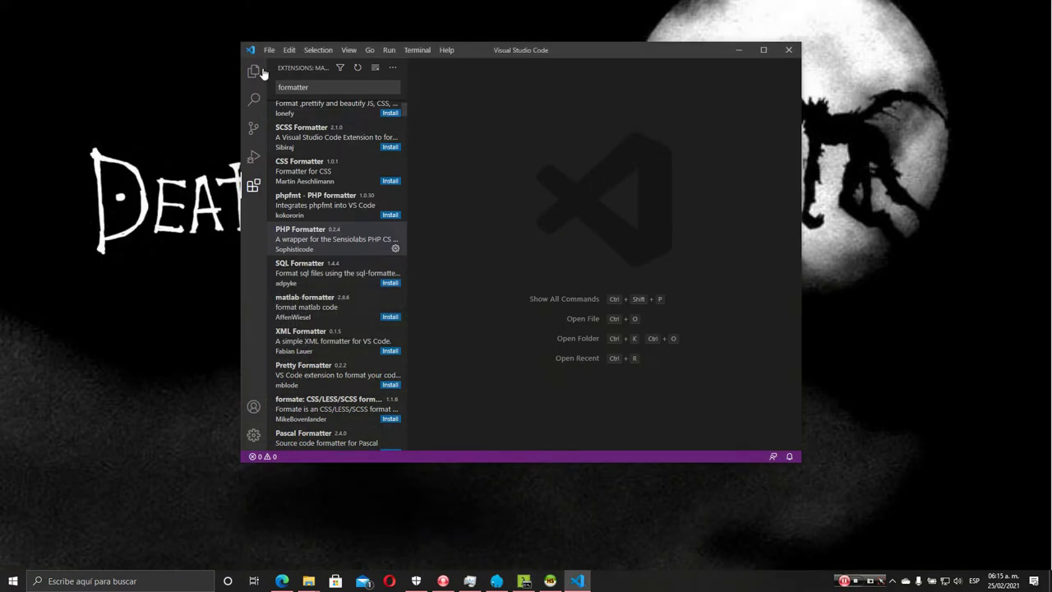
pyautogui.click(272, 51)
pyautogui.click(319, 118)
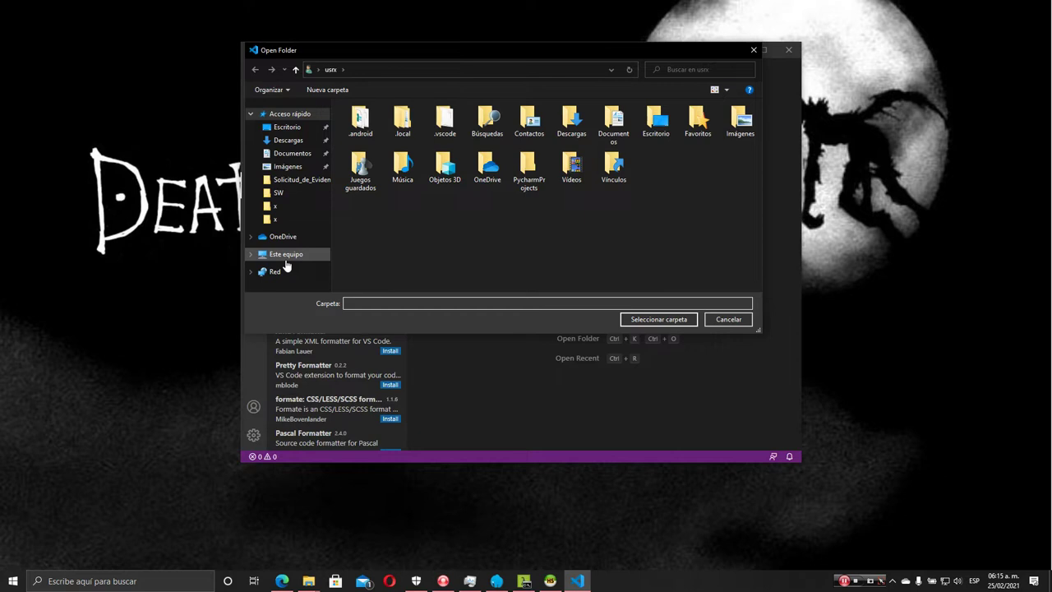
pyautogui.click(285, 257)
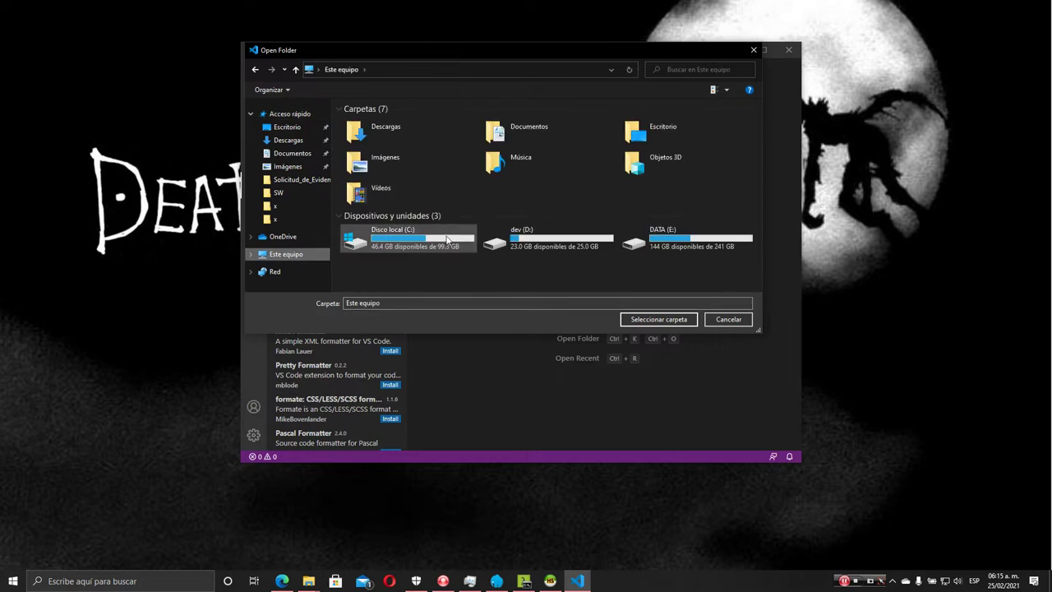
pyautogui.doubleClick(448, 239)
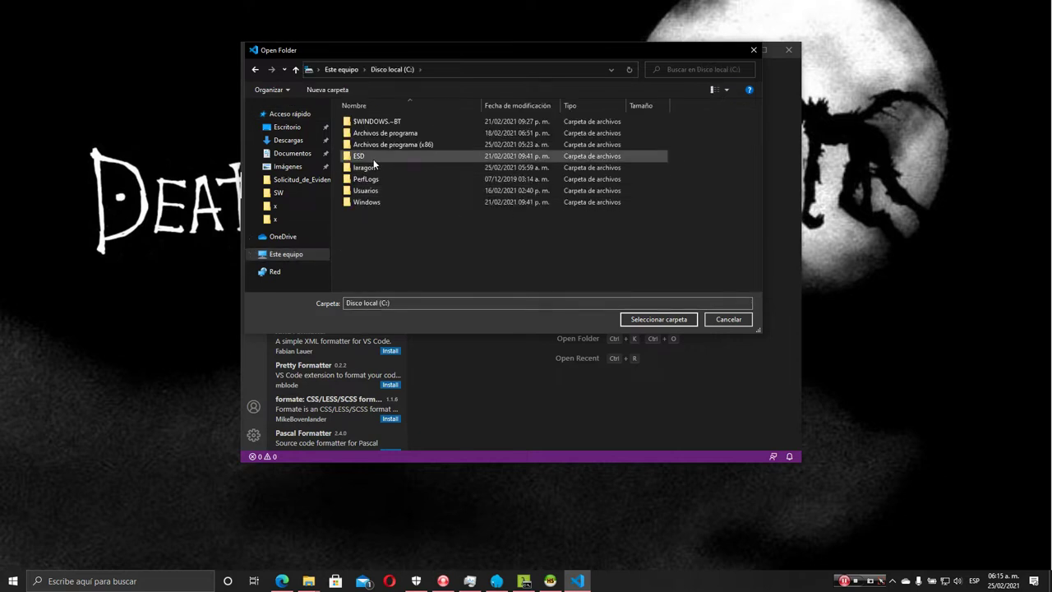
pyautogui.doubleClick(365, 167)
pyautogui.doubleClick(368, 181)
pyautogui.click(367, 123)
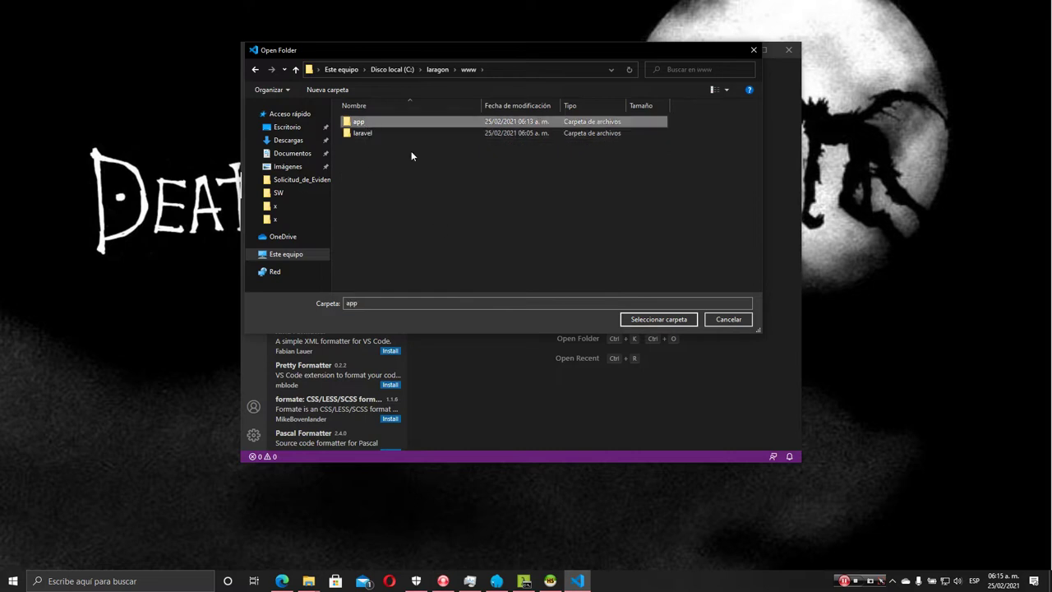
pyautogui.doubleClick(366, 124)
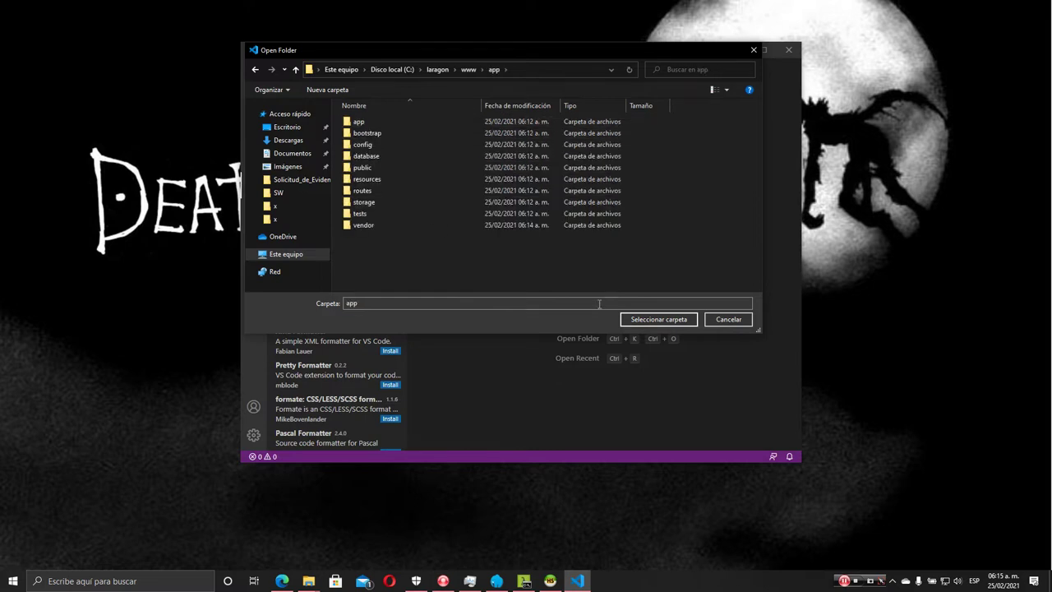
pyautogui.click(658, 320)
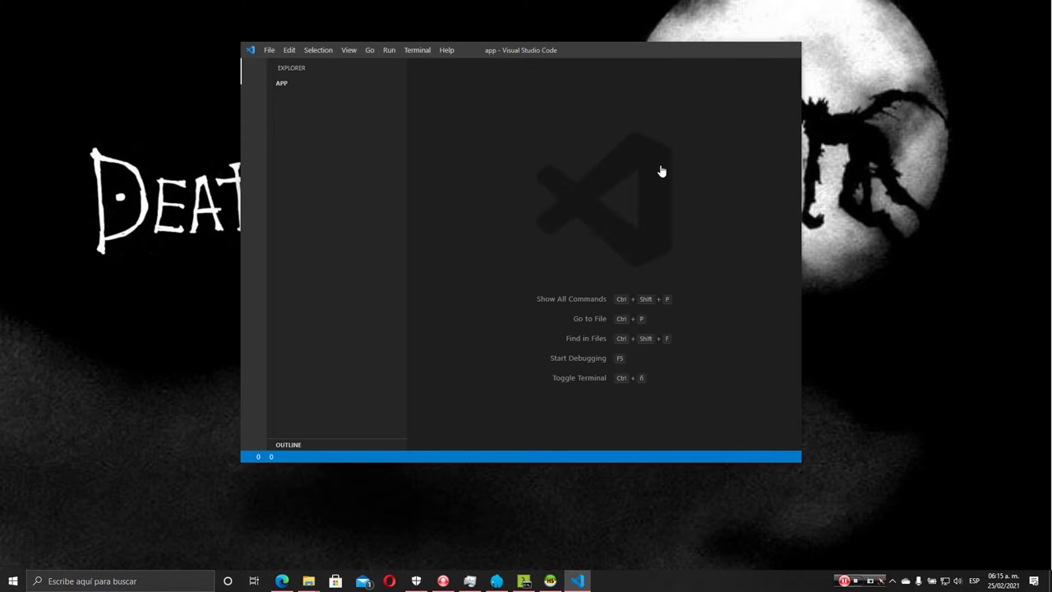
# Maximize VS Code, dismiss the PHP executable warning, and bring HeidiSQL forward
pyautogui.click(763, 49)
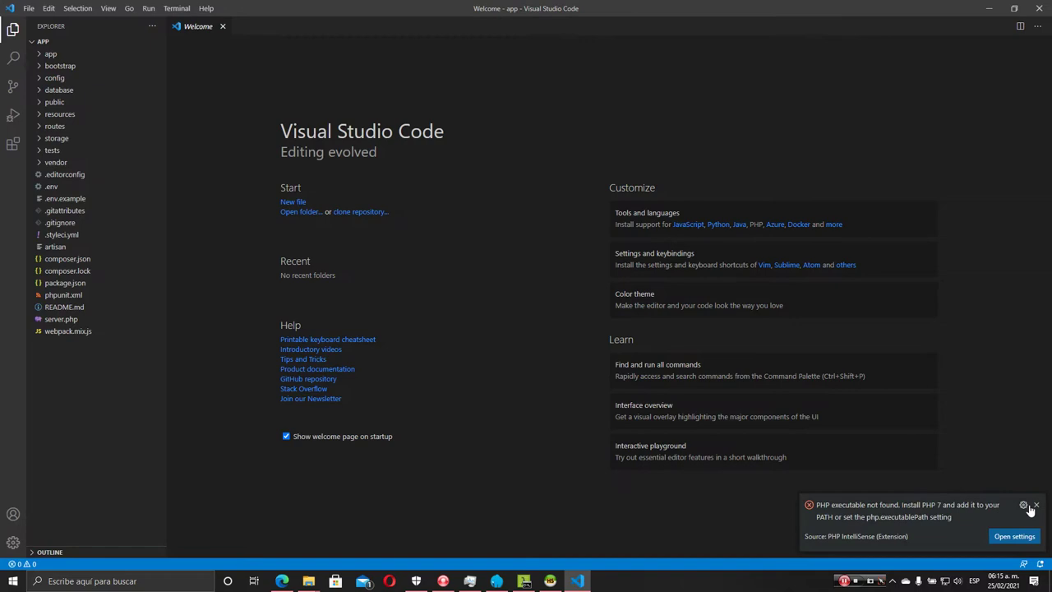
pyautogui.click(1037, 504)
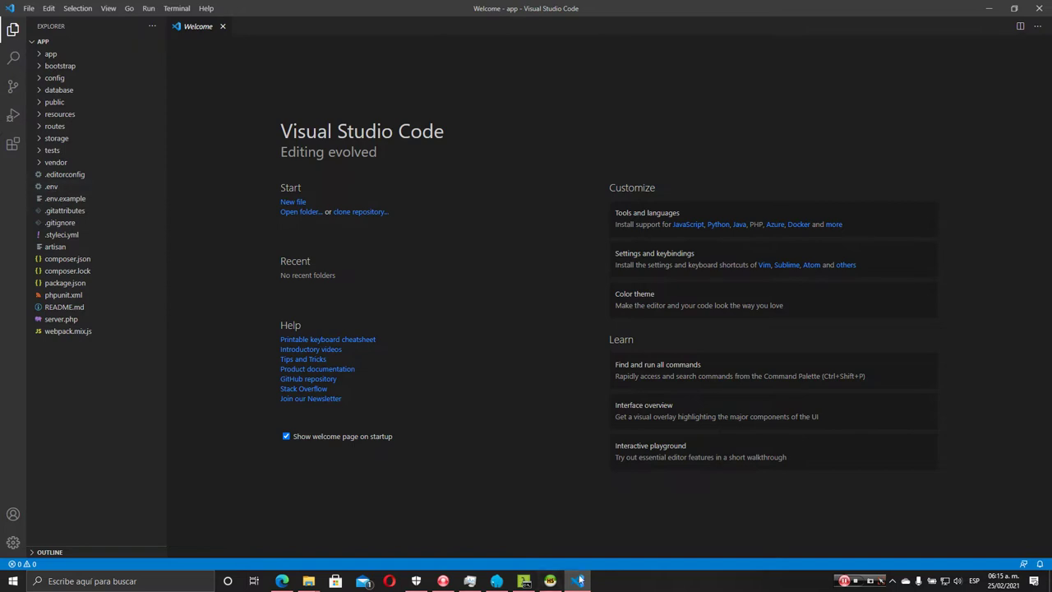
pyautogui.click(547, 581)
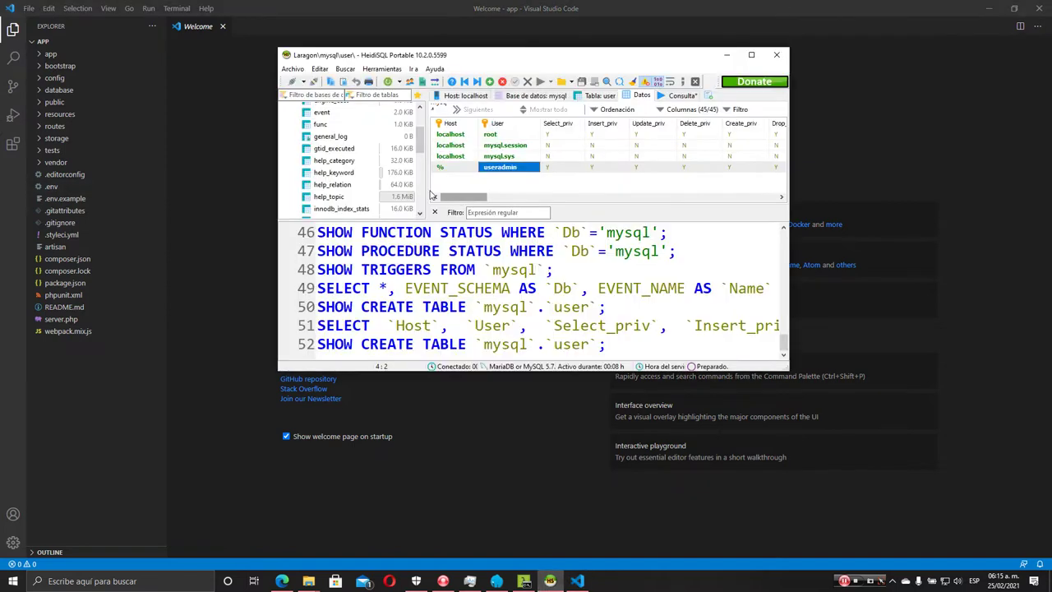
# Maximize HeidiSQL, collapse mysql, and choose Create new > Database on the Laragon server
pyautogui.click(750, 56)
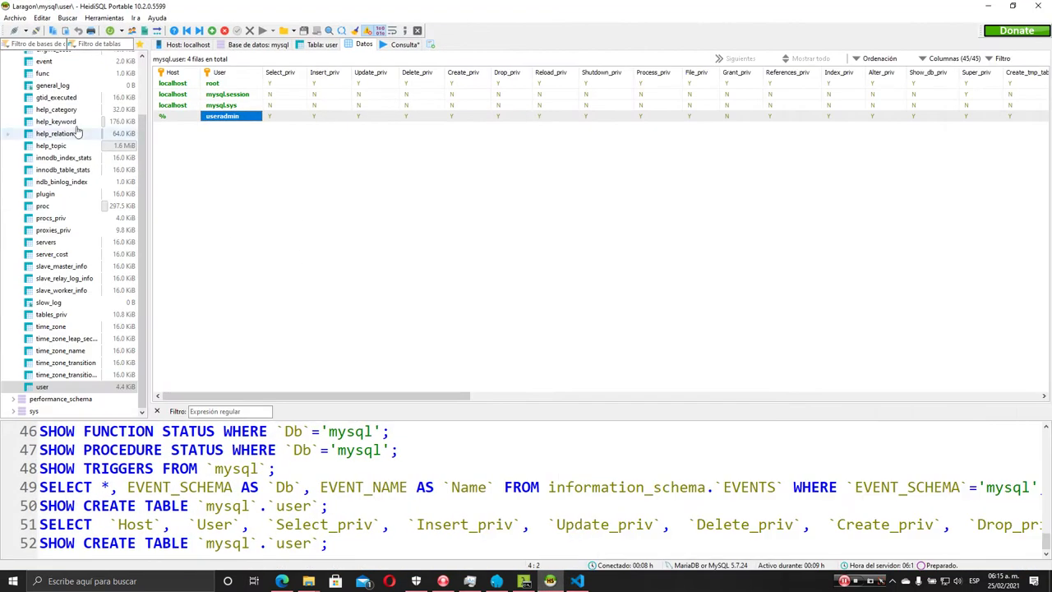
pyautogui.scroll(3, 70, 155)
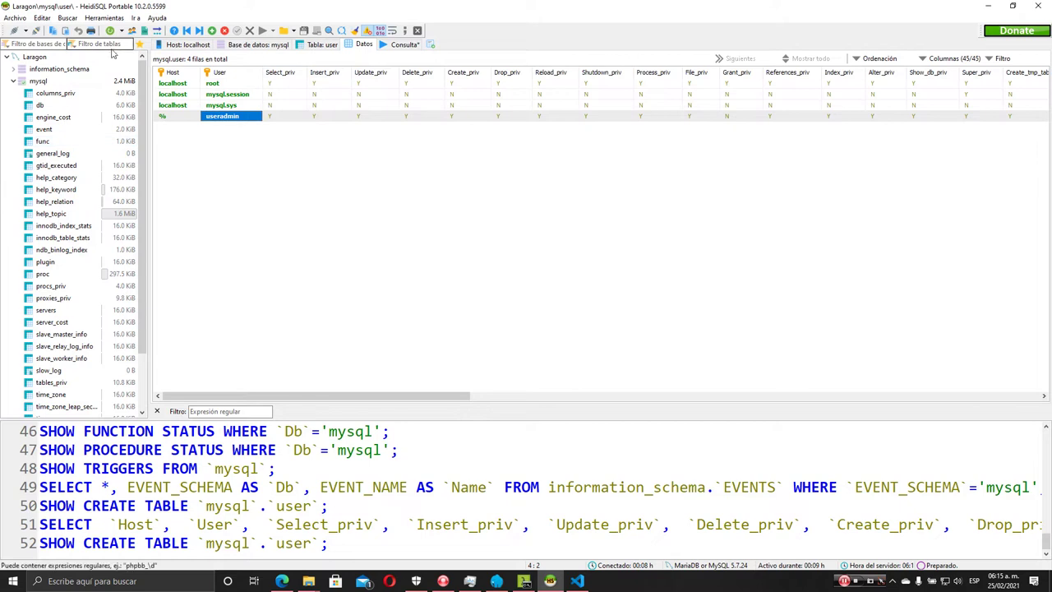
pyautogui.click(14, 82)
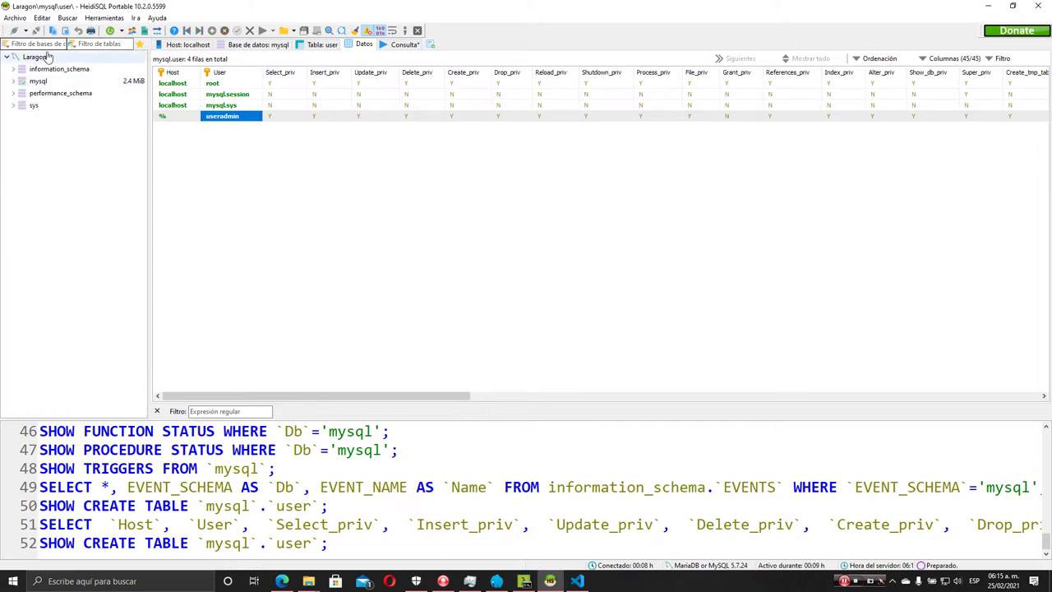
pyautogui.rightClick(62, 133)
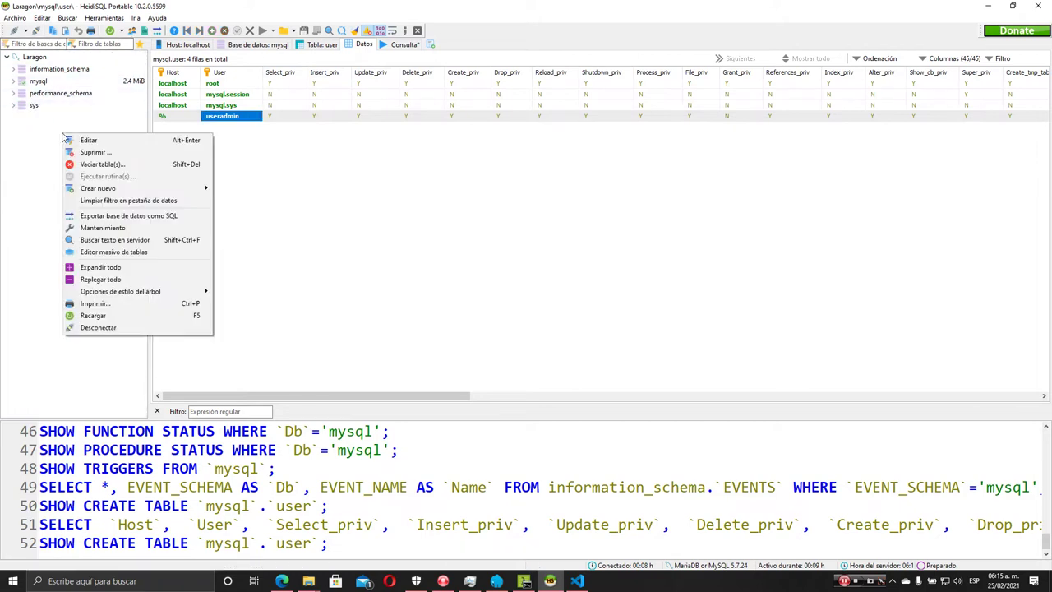
pyautogui.moveTo(115, 190)
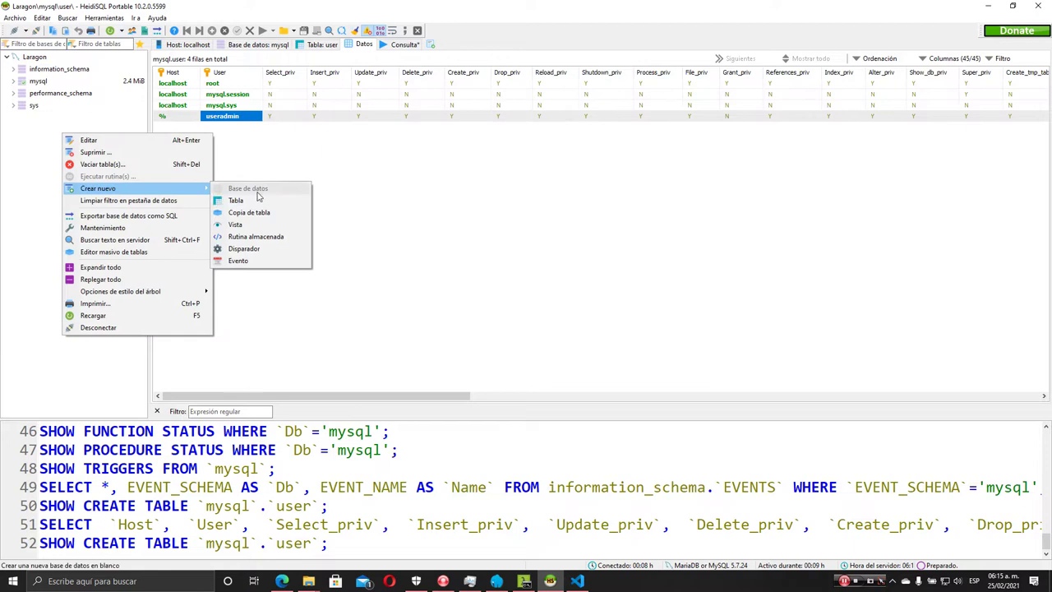
pyautogui.click(474, 230)
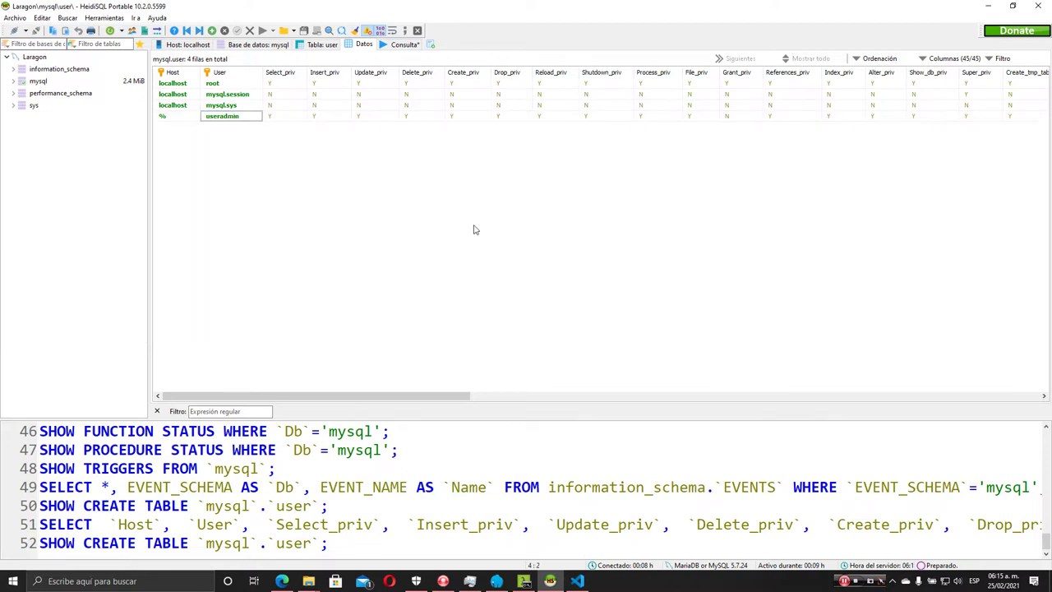
pyautogui.rightClick(40, 57)
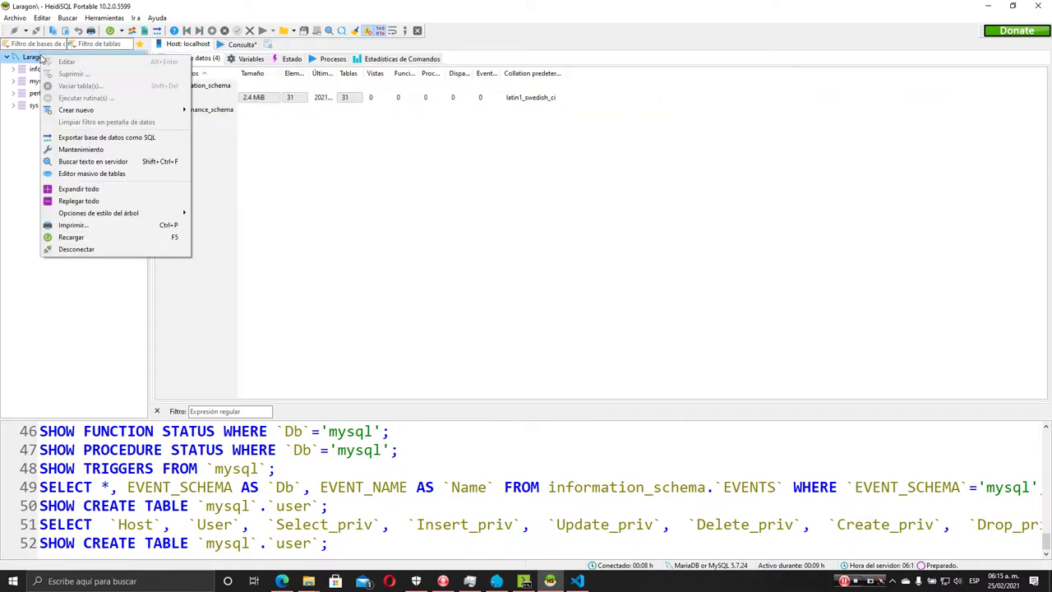
pyautogui.moveTo(115, 110)
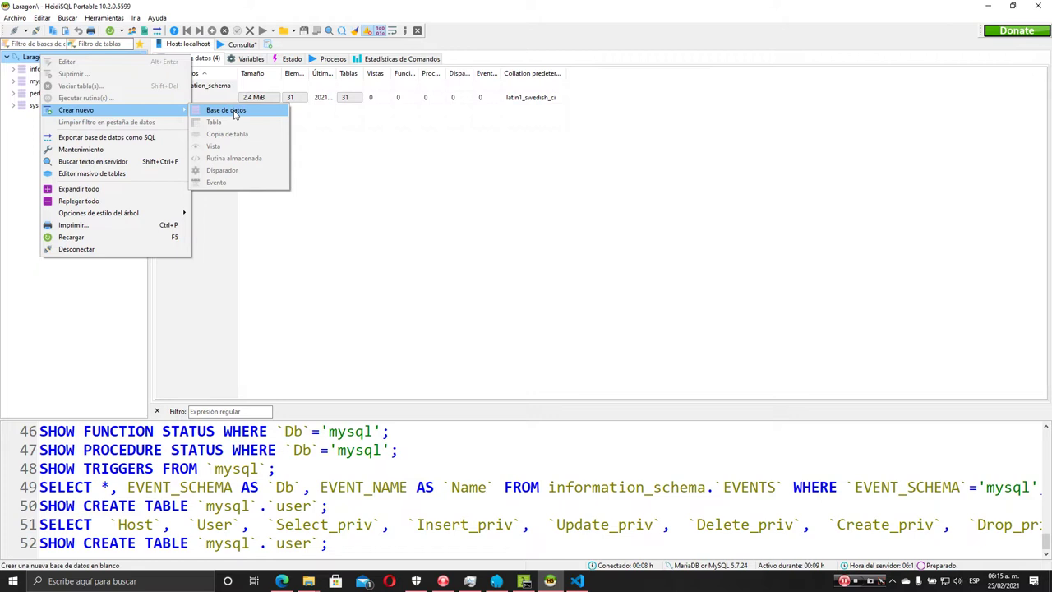
pyautogui.click(226, 110)
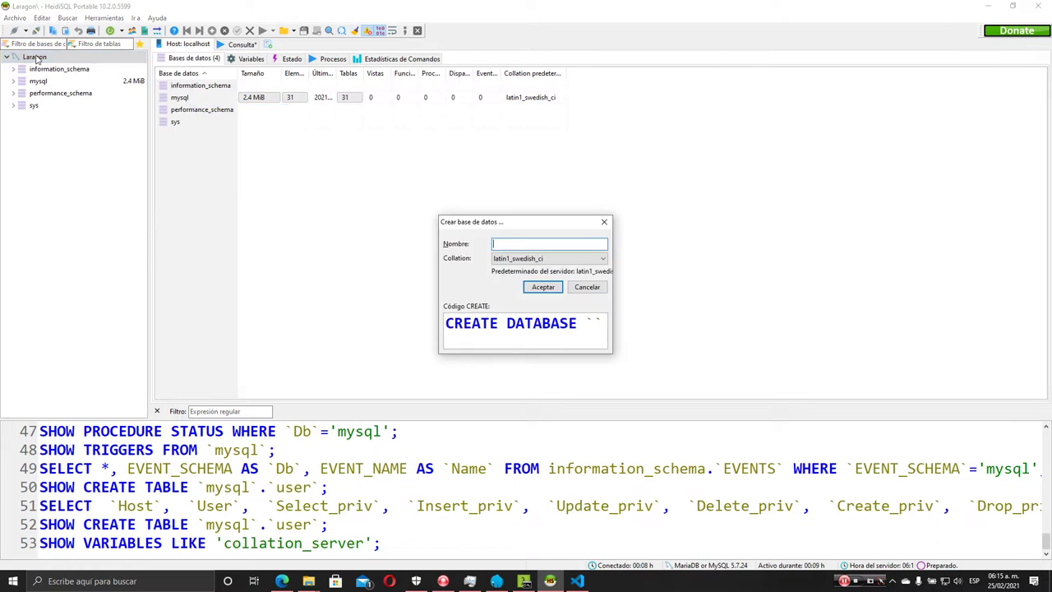
# Reopen the new database dialog from the Laragon server's Create new menu
pyautogui.press('Escape')
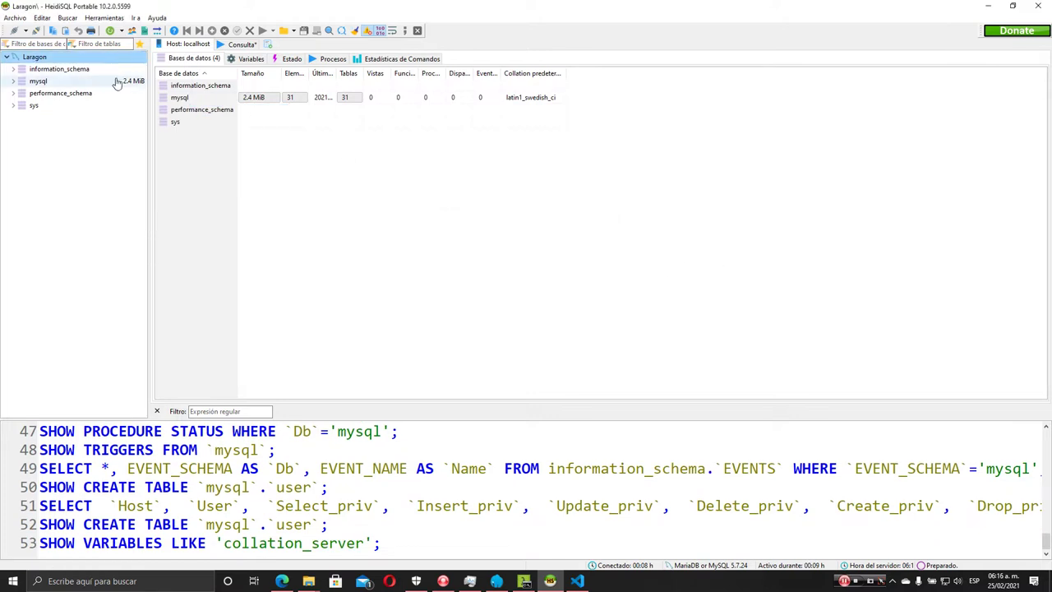
pyautogui.rightClick(34, 59)
pyautogui.moveTo(105, 113)
pyautogui.click(226, 113)
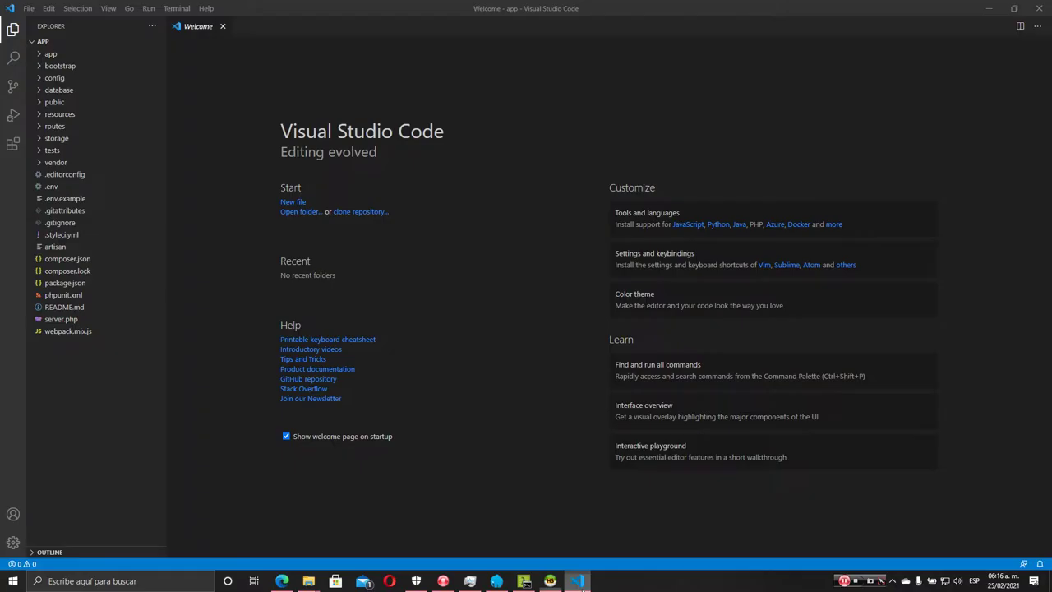
pyautogui.click(577, 581)
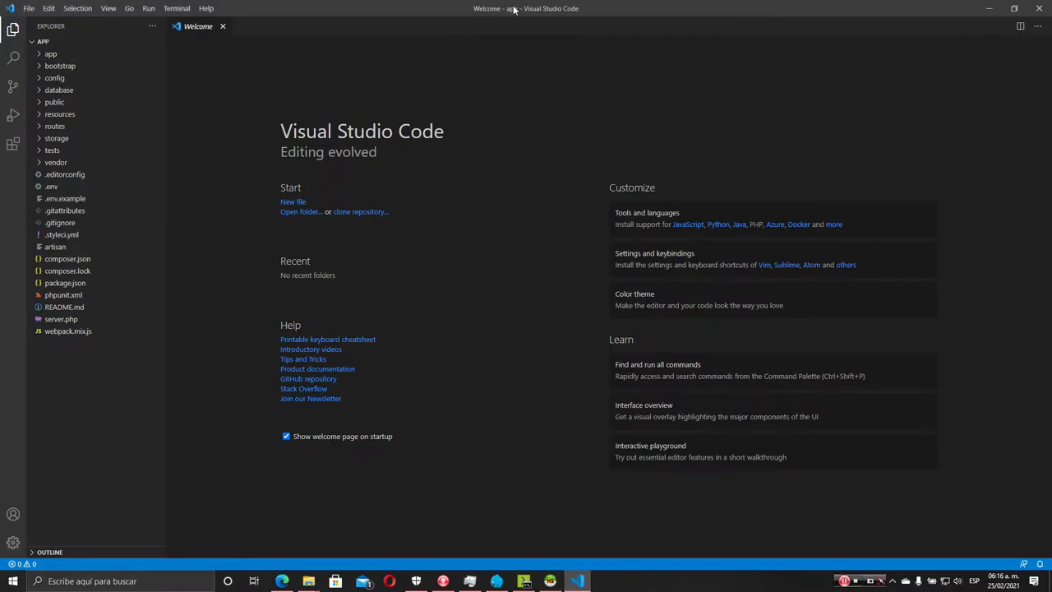
pyautogui.click(988, 8)
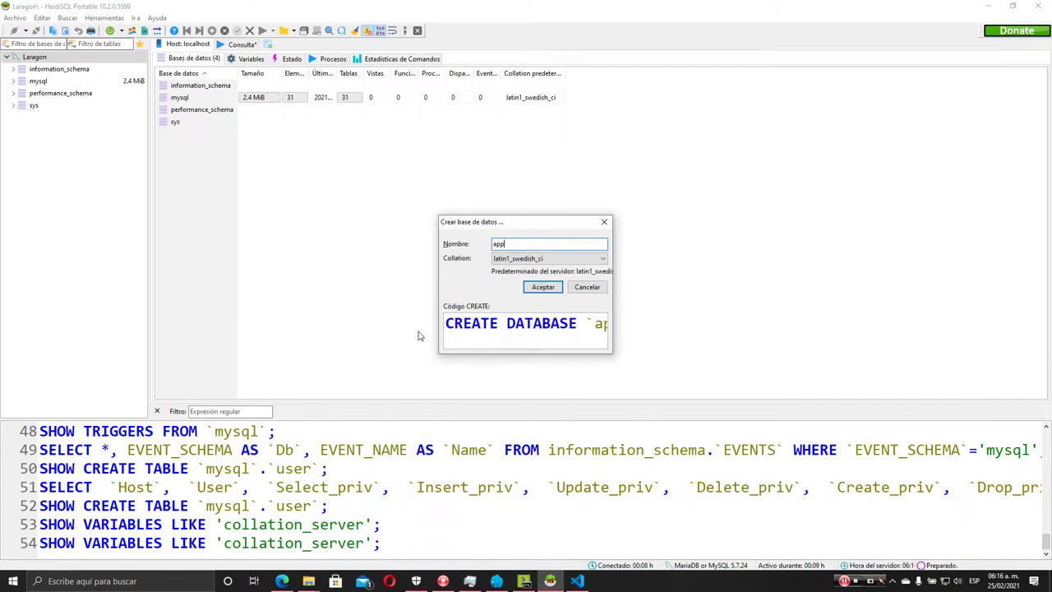
# Create the app database with utf32_spanish_ci collation and open it in the tree
pyautogui.click(559, 258)
pyautogui.scroll(-1, 520, 375)
pyautogui.scroll(-20, 521, 376)
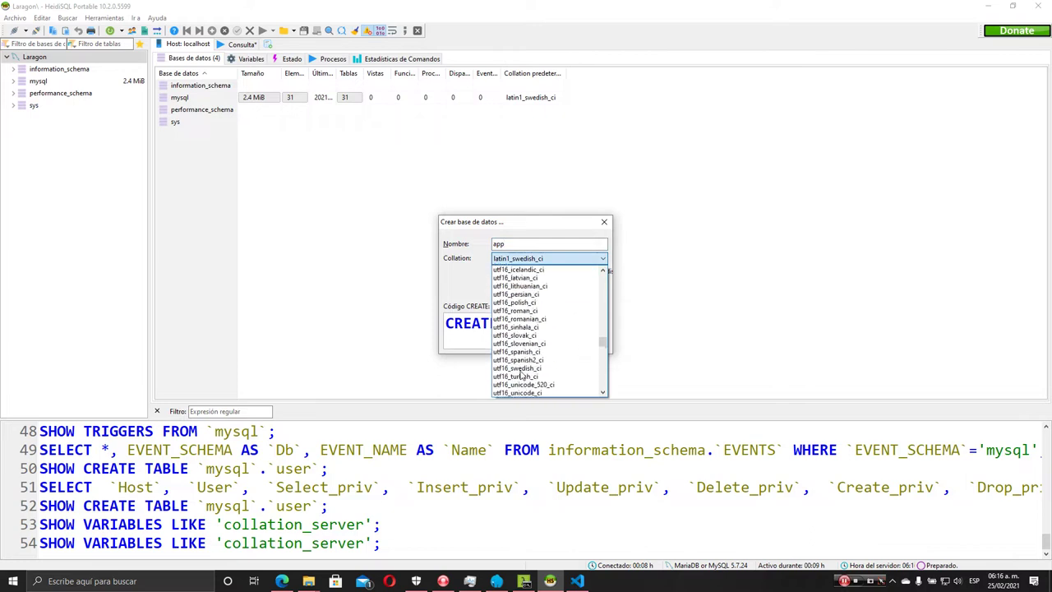
pyautogui.scroll(3, 527, 340)
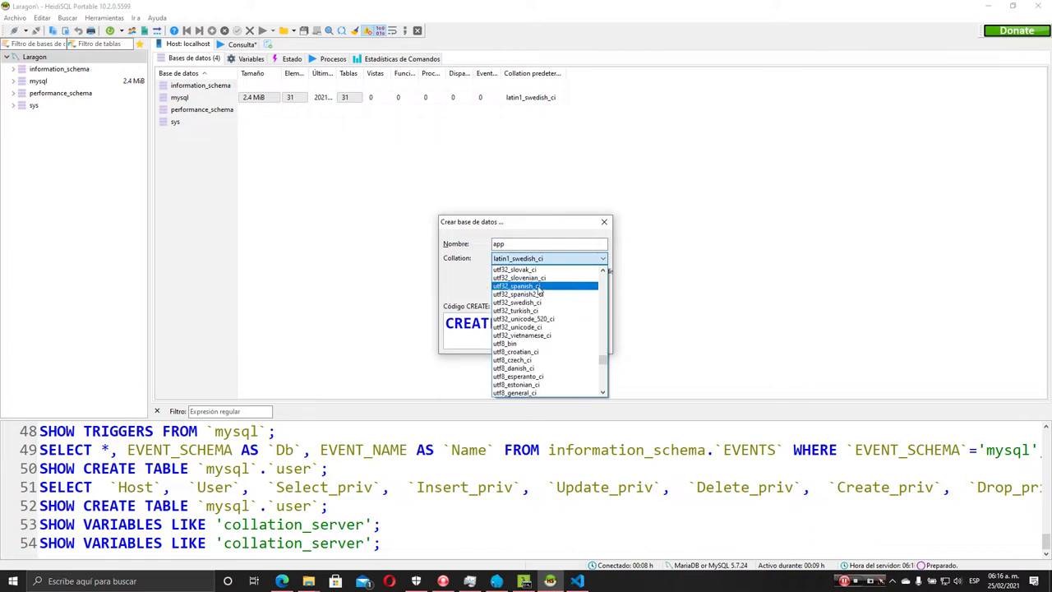
pyautogui.click(536, 285)
pyautogui.click(543, 287)
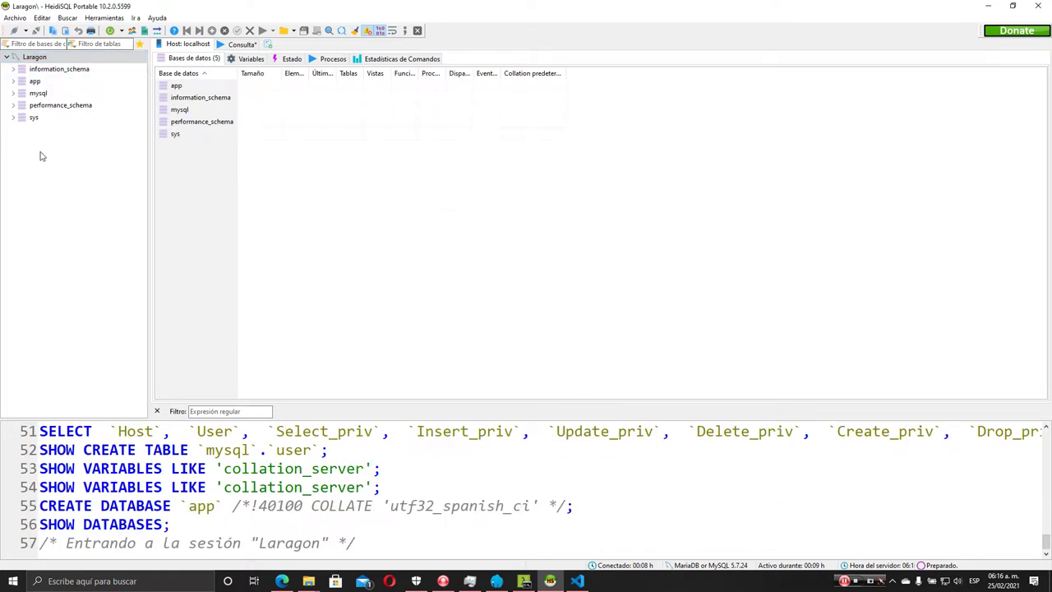
pyautogui.click(33, 82)
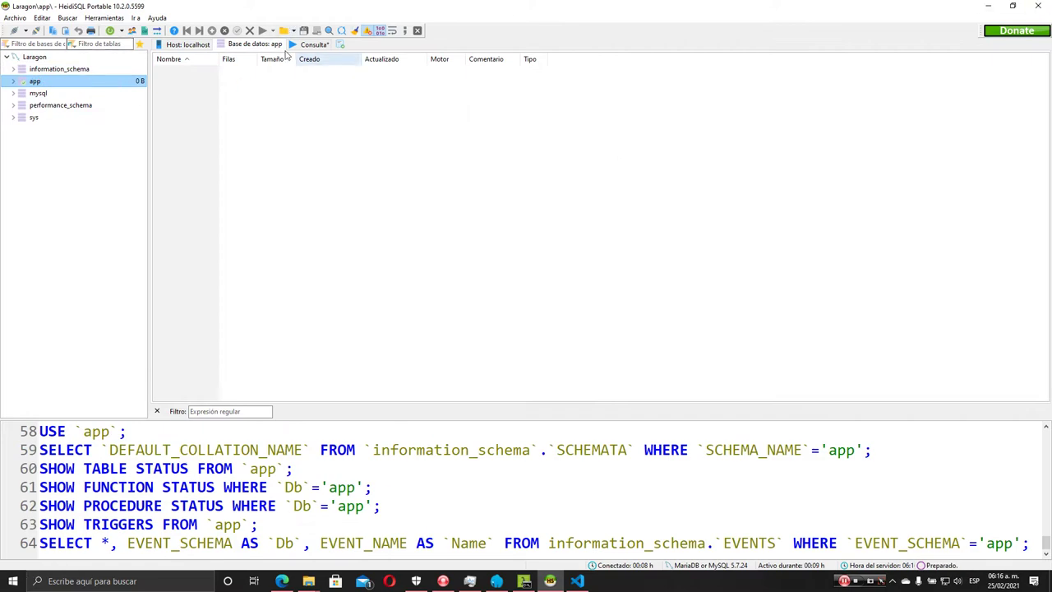
pyautogui.rightClick(36, 83)
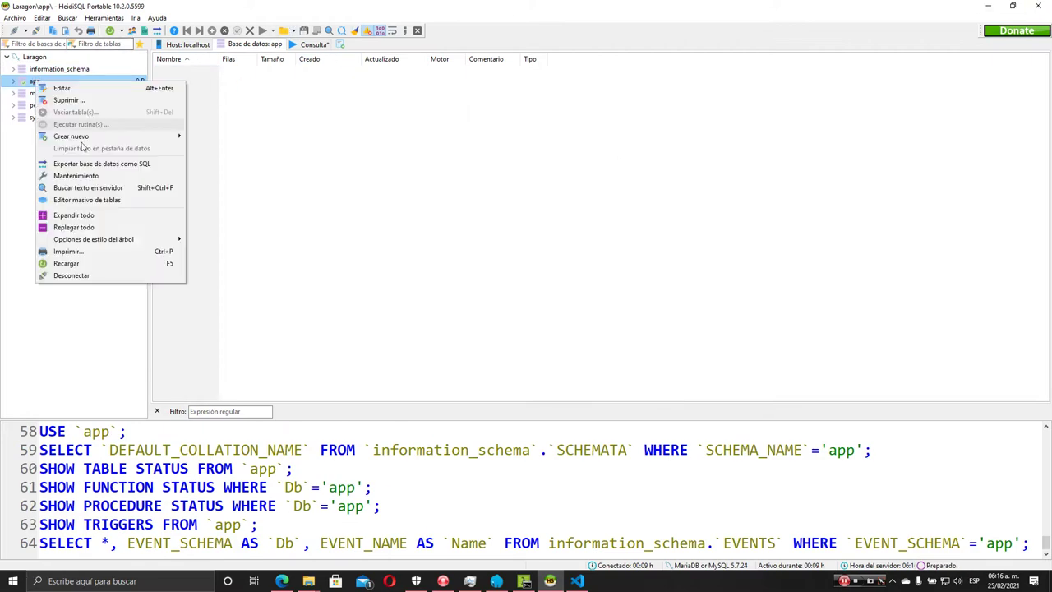